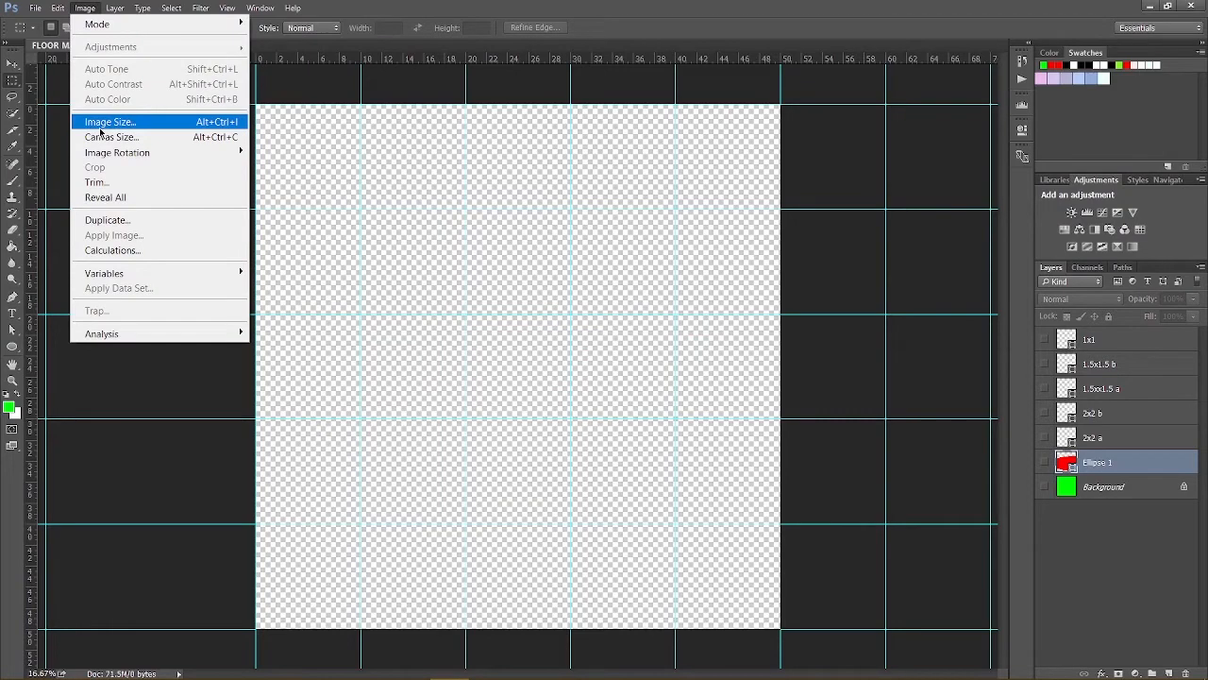
# Check the document's pixel dimensions and resolution in the Image Size settings.
pyautogui.click(100, 123)
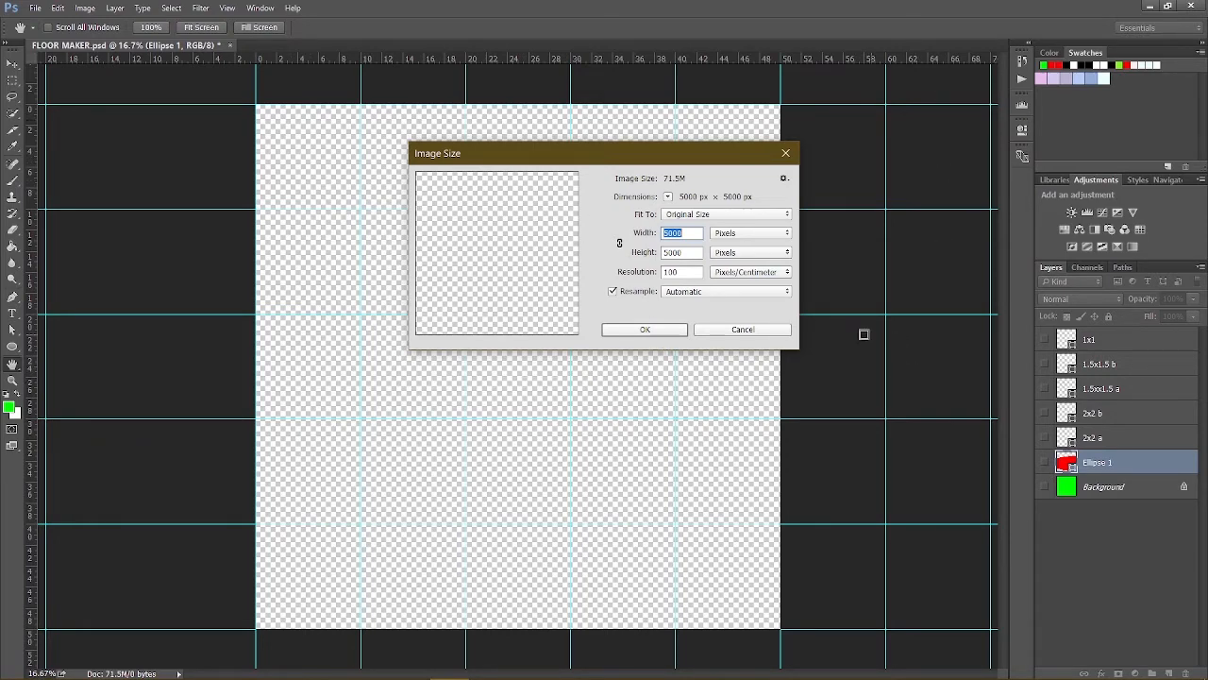
pyautogui.click(664, 333)
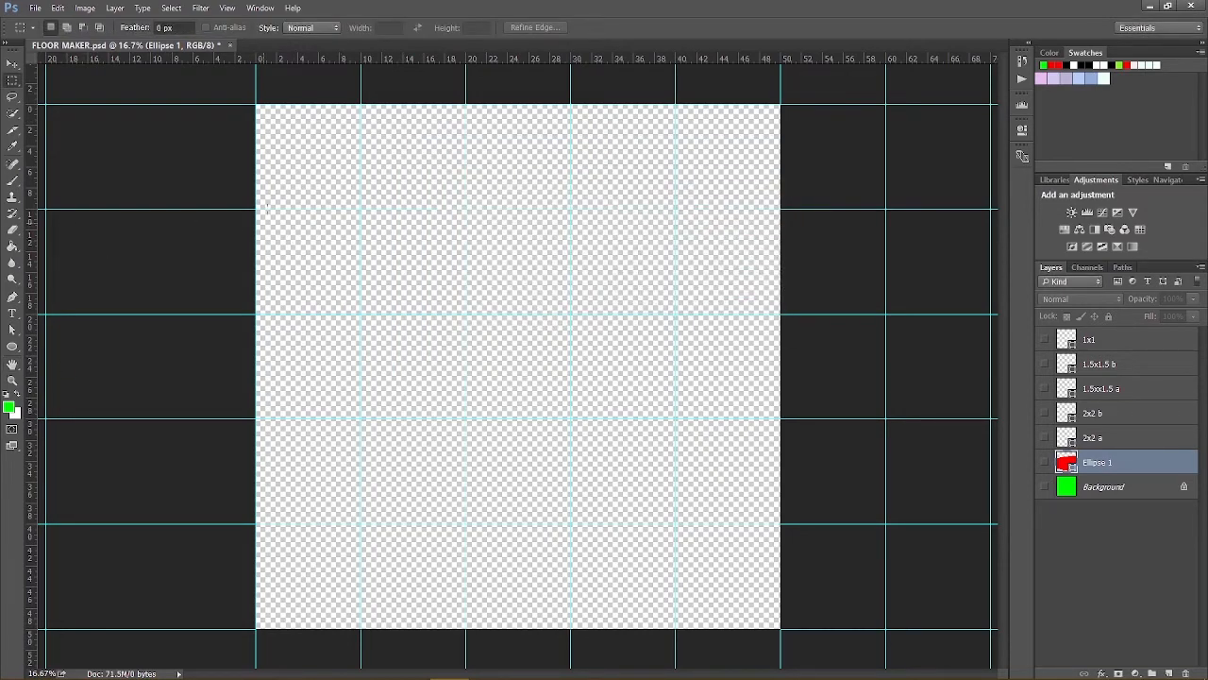
# Activate the Slice tool and make the Background and Ellipse 1 layers visible.
pyautogui.click(12, 137)
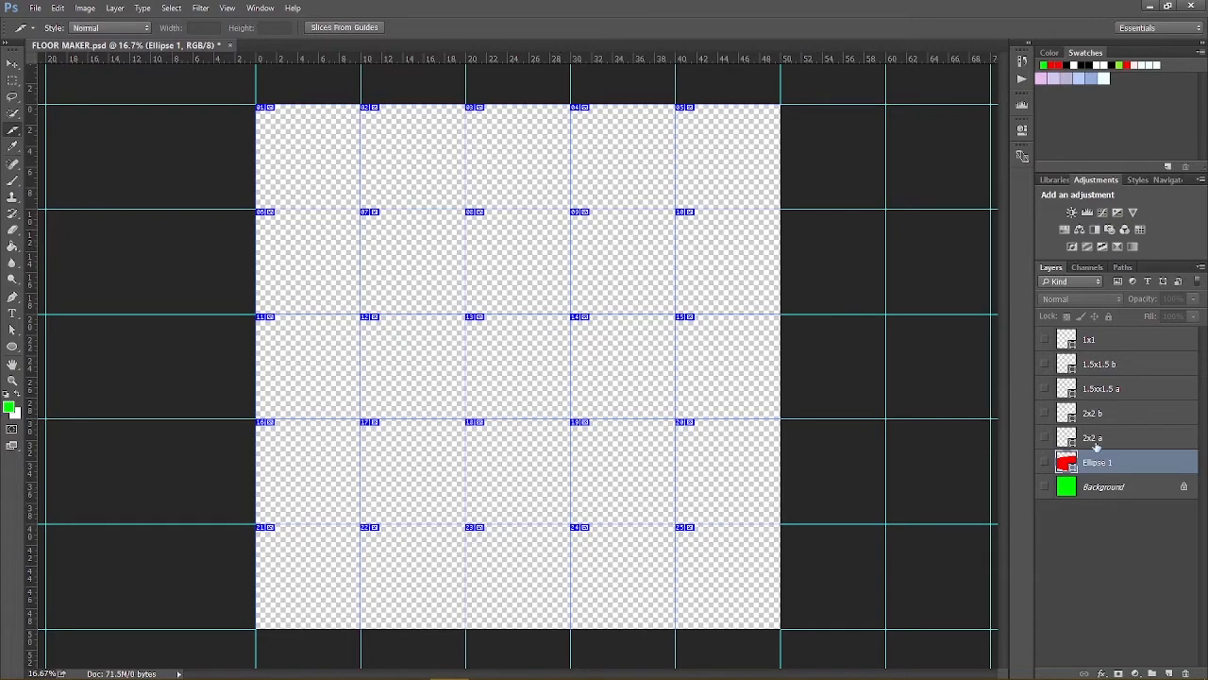
pyautogui.click(1044, 487)
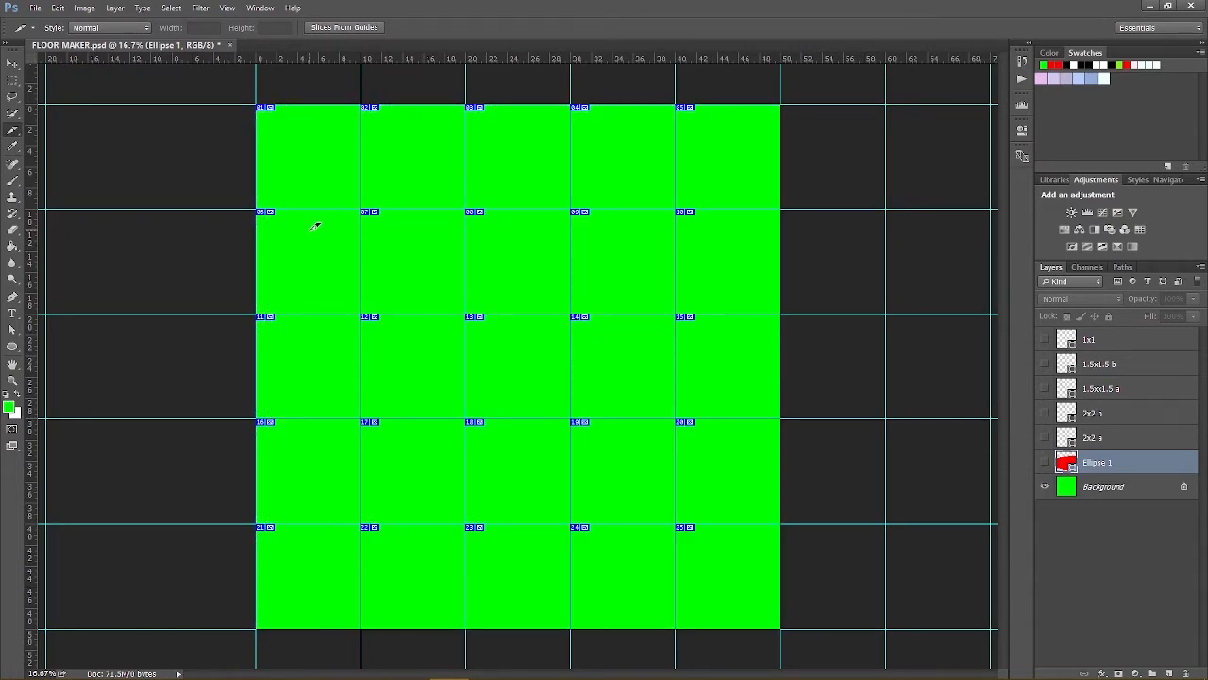
pyautogui.click(10, 406)
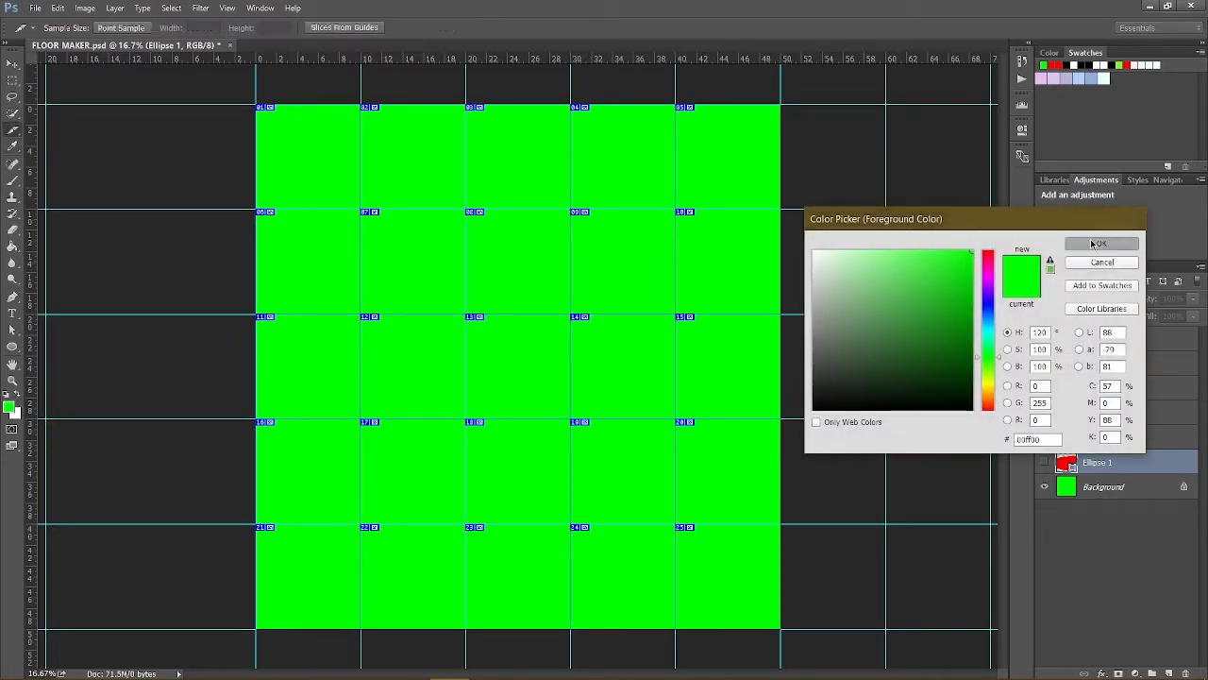
pyautogui.click(1101, 244)
pyautogui.click(1044, 462)
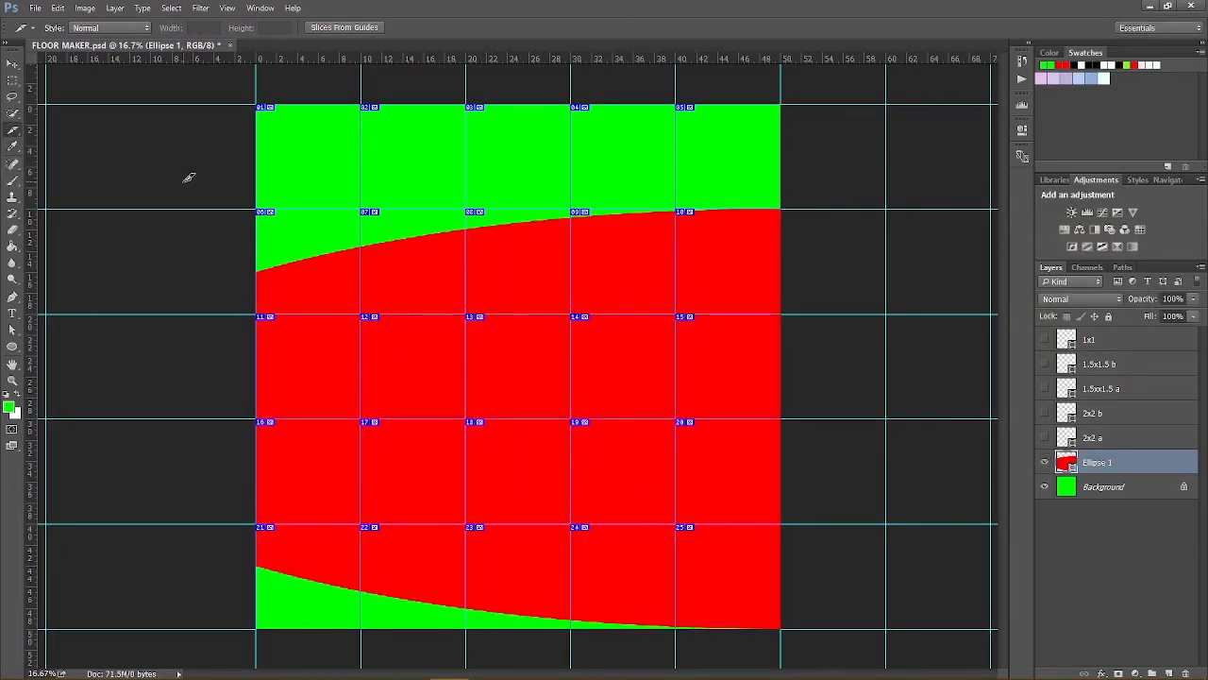
# Free-transform the Ellipse 1 shape, narrowing it from its far side to 28.57% width so it forms a circle.
pyautogui.hotkey('ctrl', '-')
pyautogui.hotkey('ctrl', '-')
pyautogui.hotkey('ctrl', '-')
pyautogui.hotkey('ctrl', '-')
pyautogui.hotkey('ctrl', '-')
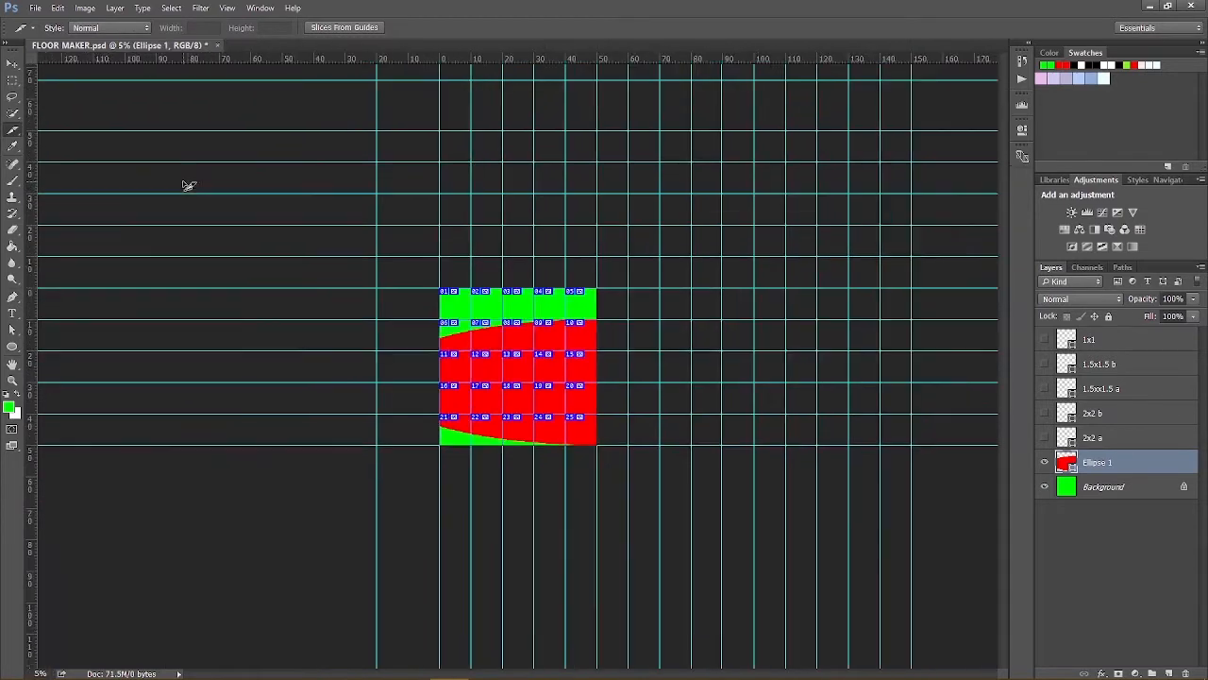
pyautogui.hotkey('ctrl', '-')
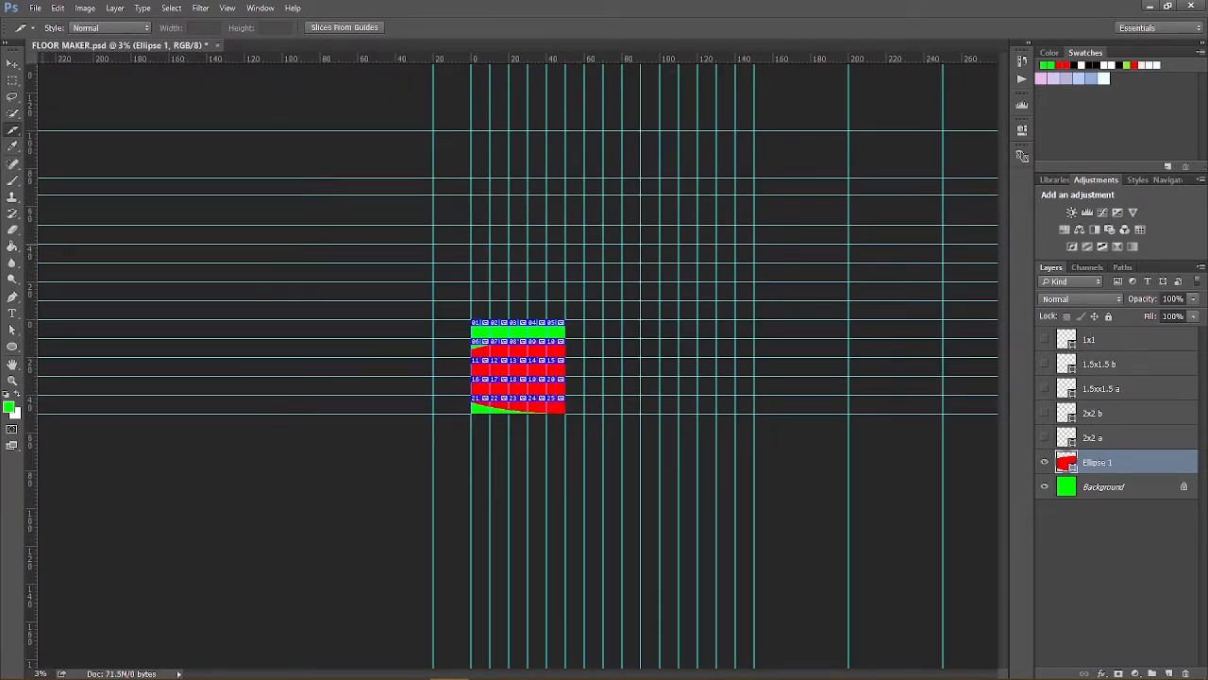
pyautogui.click(13, 63)
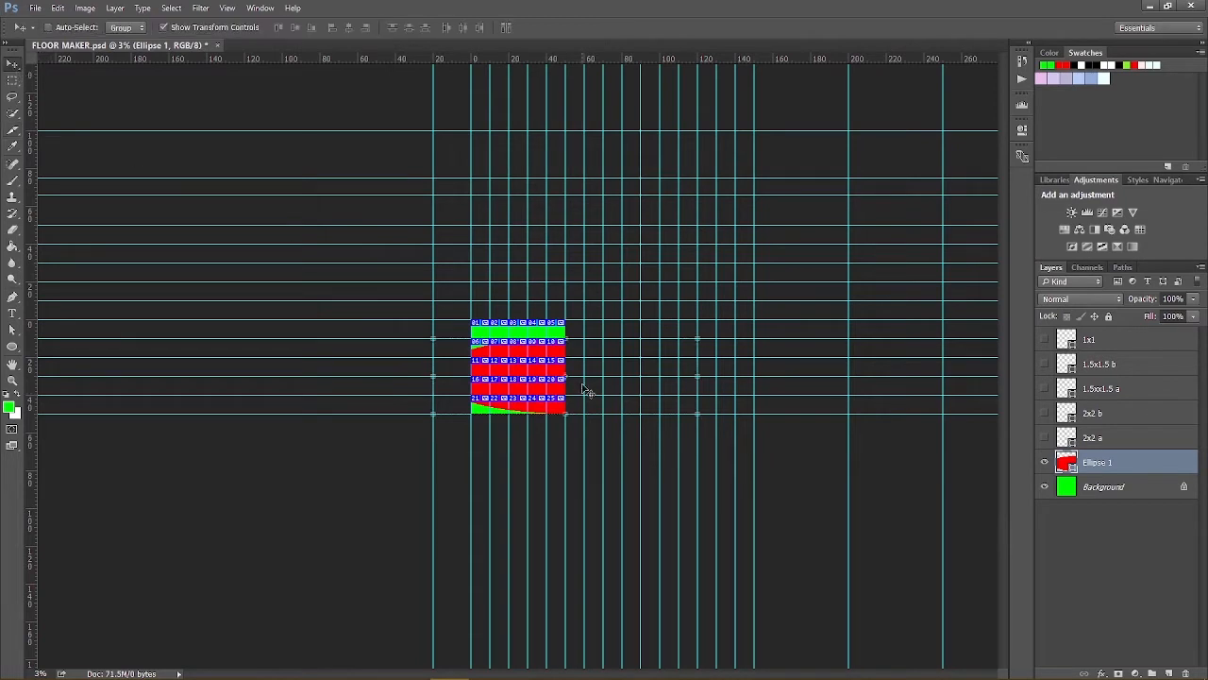
pyautogui.hotkey('ctrl', 't')
pyautogui.moveTo(700, 374); pyautogui.dragTo(510, 378)
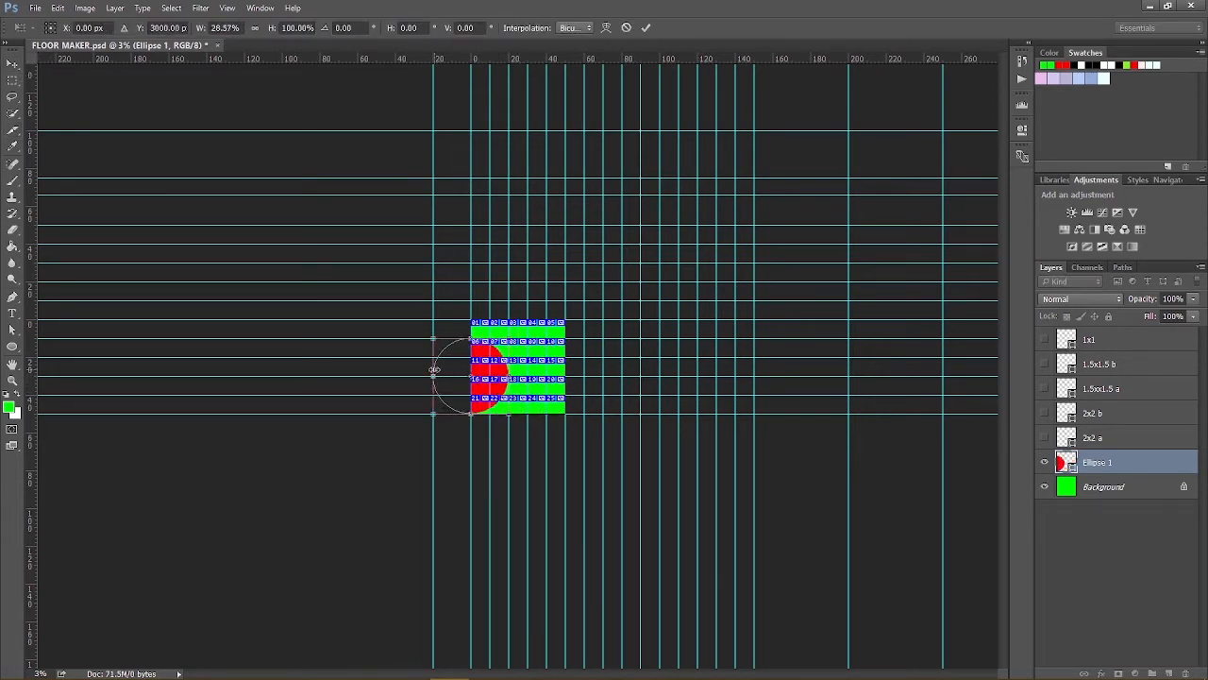
# Move the red circle onto the canvas, scale it proportionally until it spans the full 5x5 grid, and apply the transform.
pyautogui.keyDown('alt'); pyautogui.scroll(6, 444, 368); pyautogui.keyUp('alt')
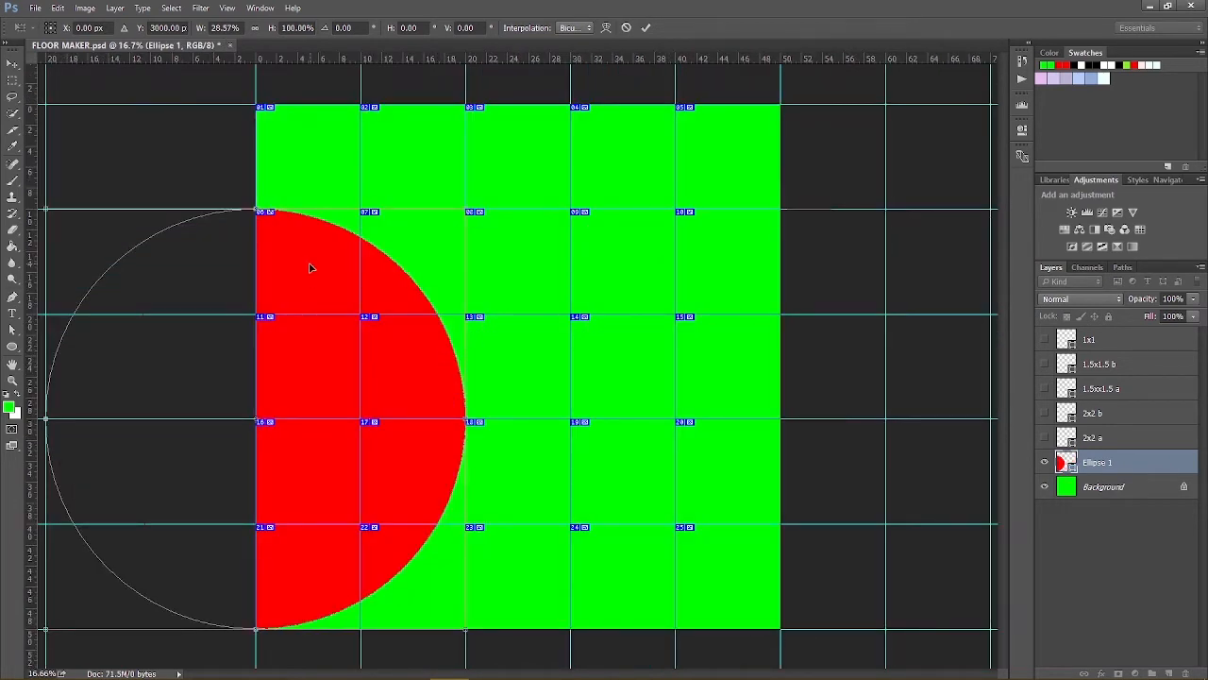
pyautogui.moveTo(313, 265); pyautogui.dragTo(524, 264)
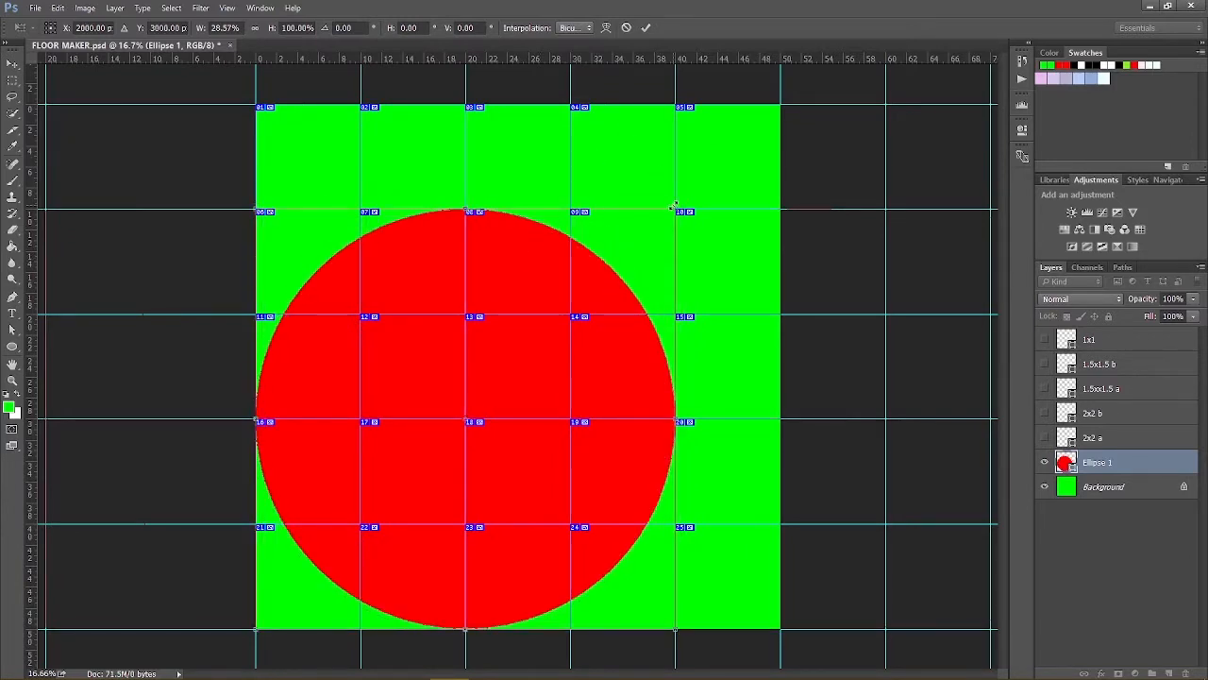
pyautogui.keyDown('shift'); pyautogui.moveTo(675, 208); pyautogui.dragTo(772, 98); pyautogui.keyUp('shift')
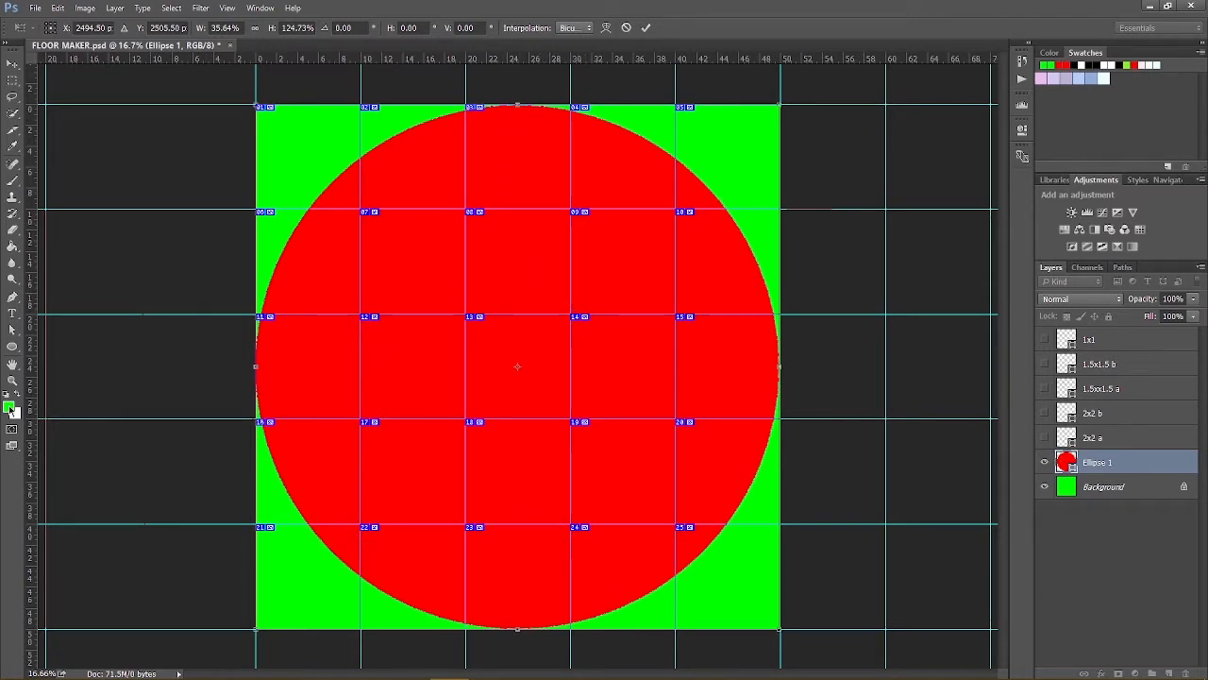
pyautogui.click(646, 27)
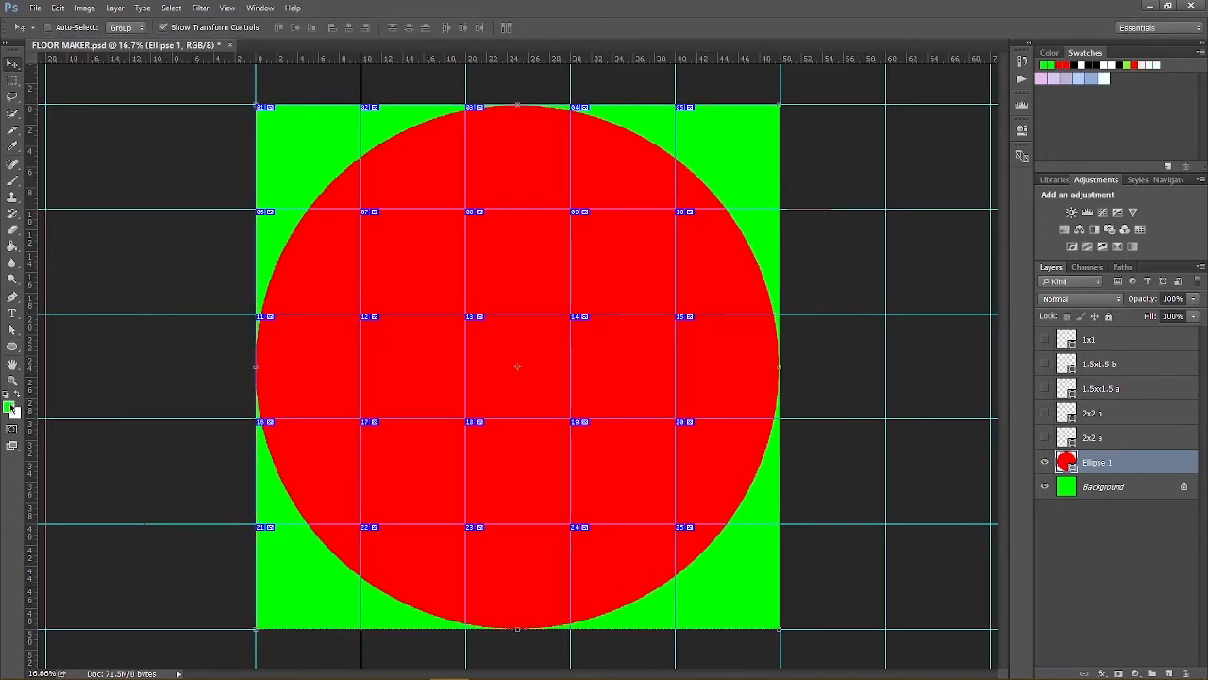
# Set the foreground colour to the circle's red, ff0000, by sampling it from the image.
pyautogui.click(9, 407)
pyautogui.click(432, 366)
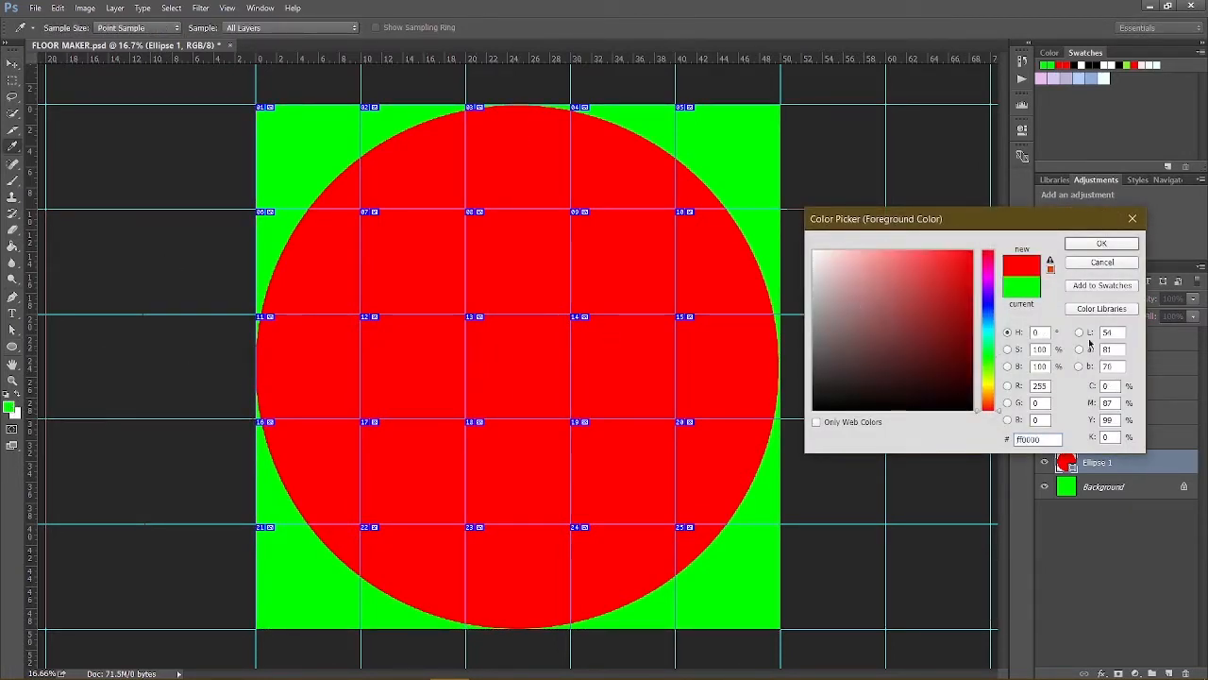
pyautogui.click(1095, 244)
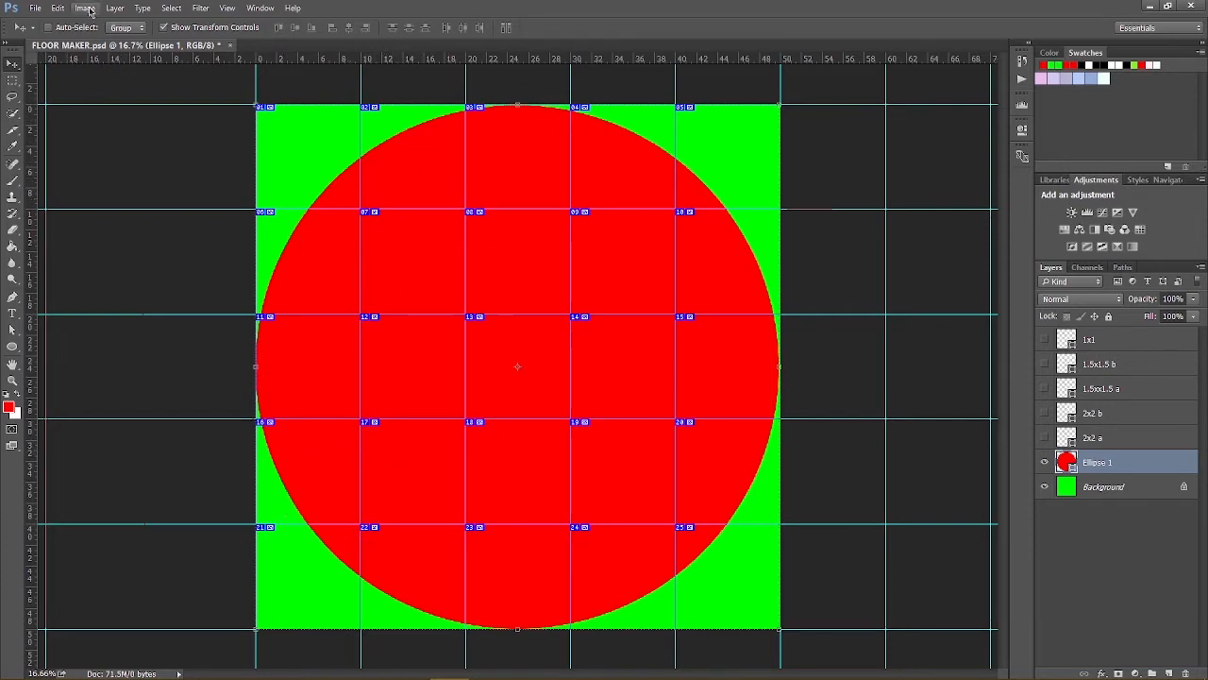
# Open the Save for Web export for the sliced image and fit the whole image in the preview.
pyautogui.click(35, 7)
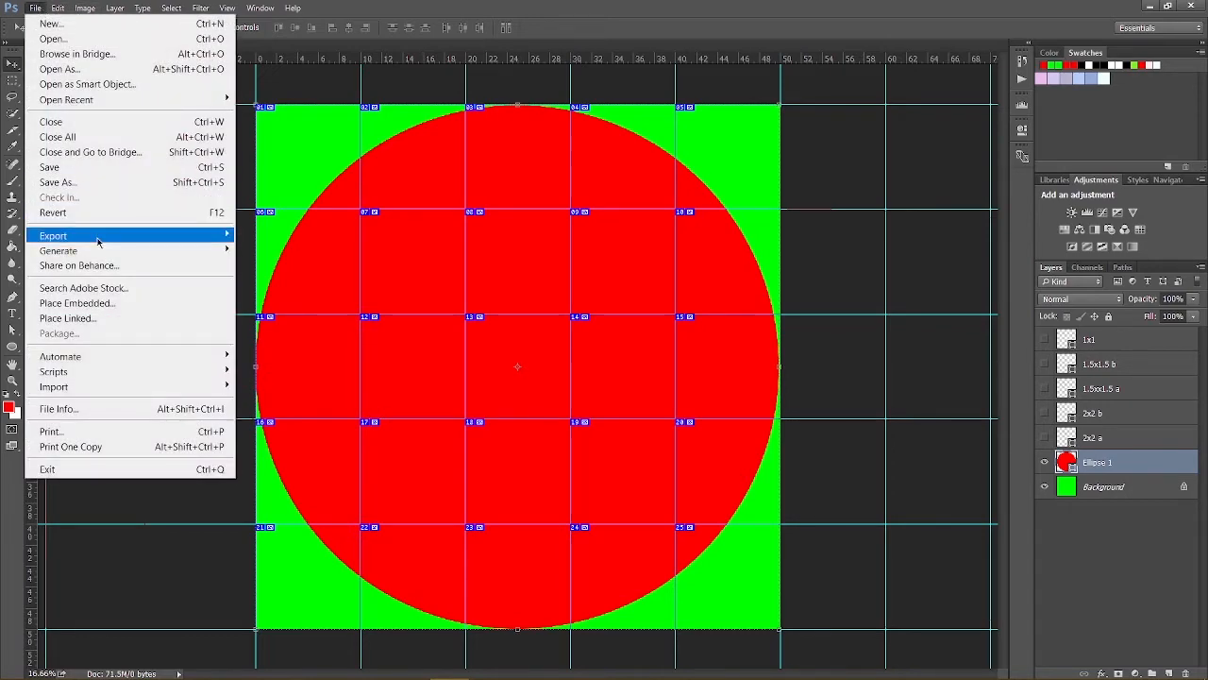
pyautogui.moveTo(95, 235)
pyautogui.click(308, 298)
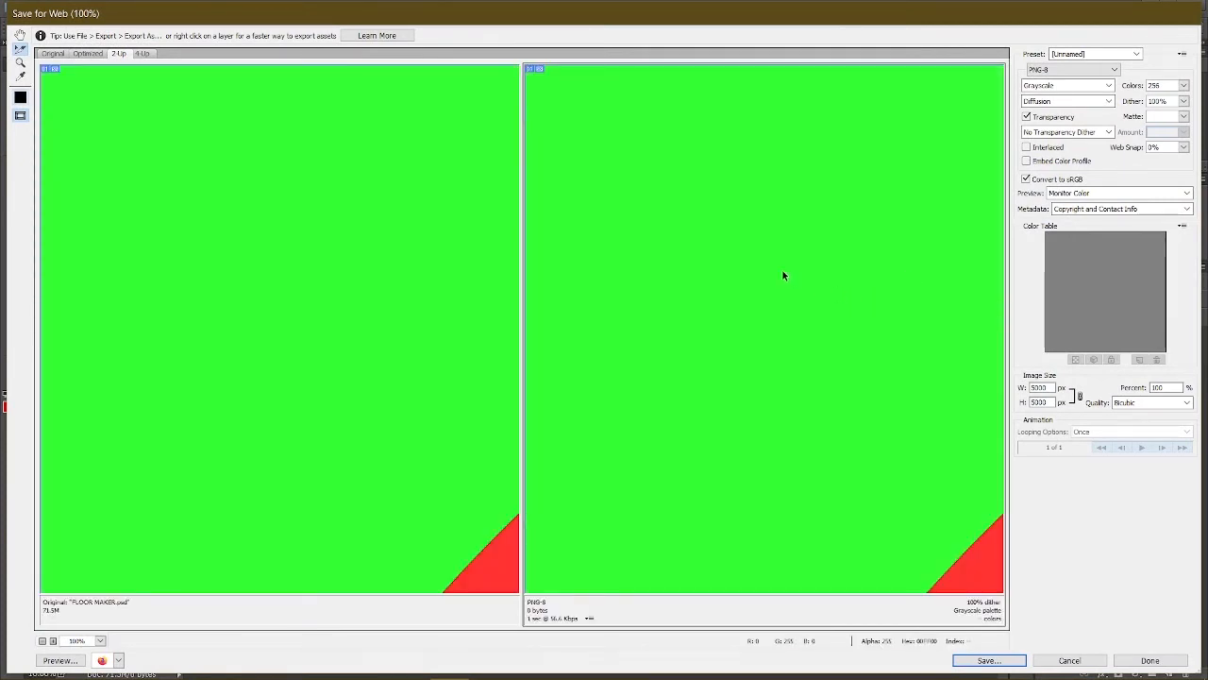
pyautogui.hotkey('ctrl', '0')
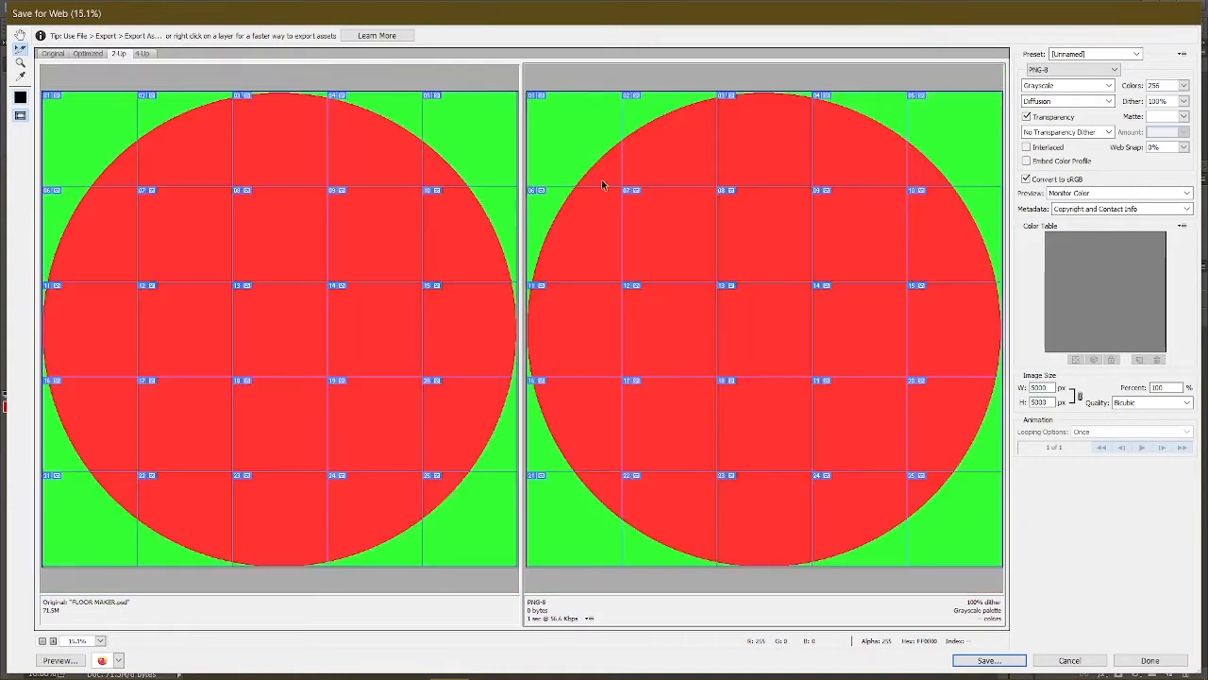
pyautogui.click(575, 423)
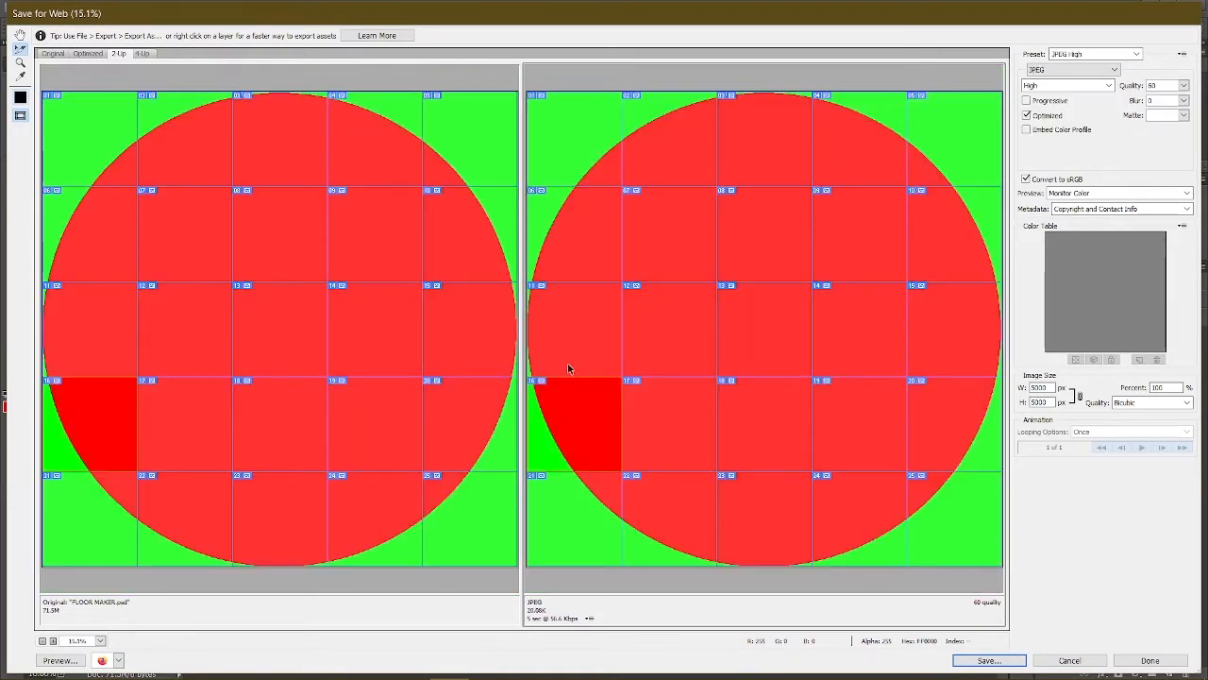
pyautogui.click(589, 318)
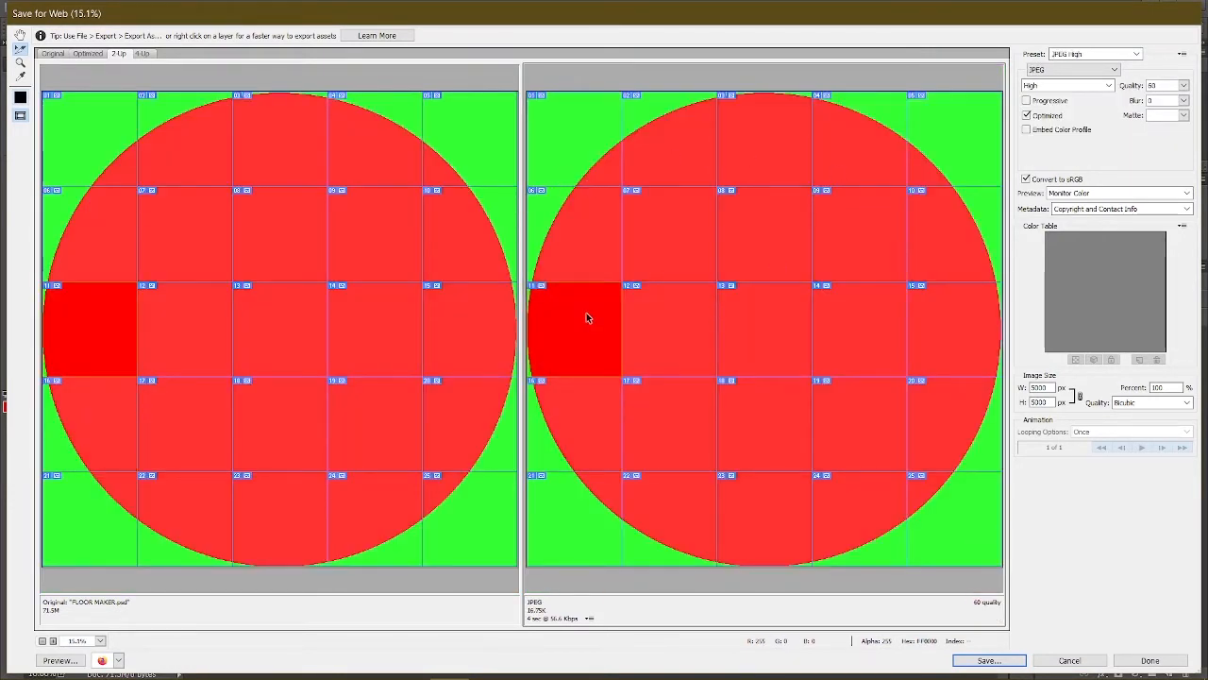
pyautogui.click(587, 412)
pyautogui.click(589, 531)
pyautogui.click(676, 534)
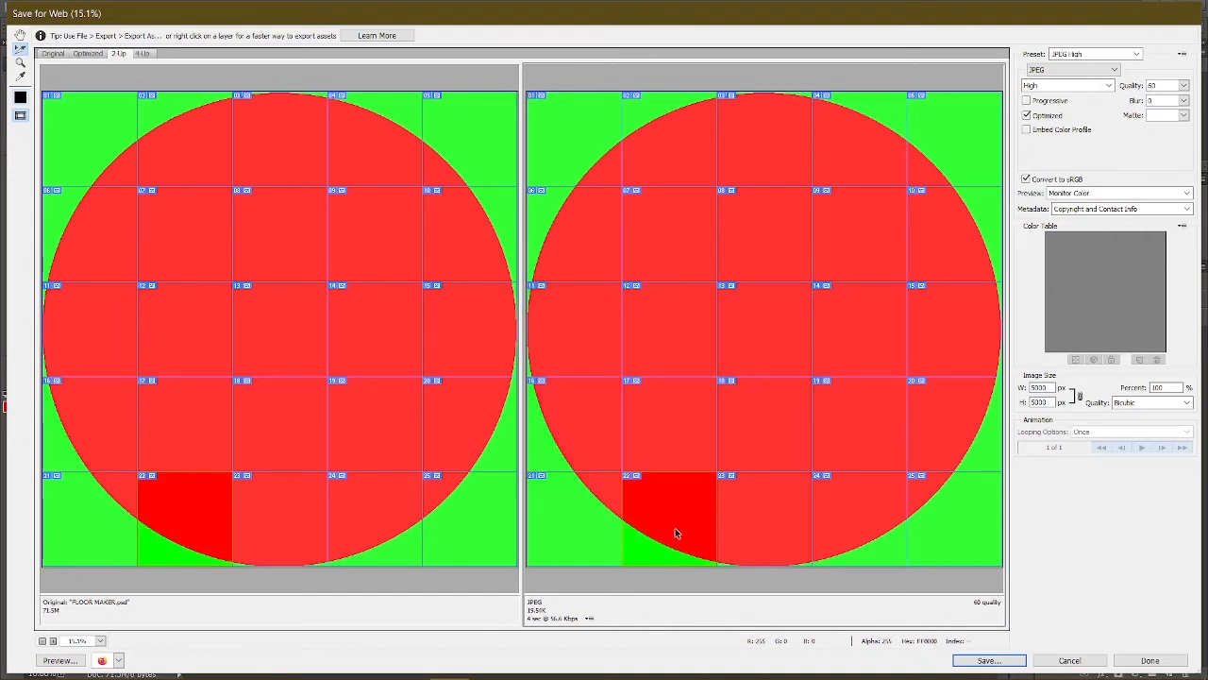
# Rename slice 11, at the middle of the circle's left edge, as "2.5x2.5 a".
pyautogui.doubleClick(571, 327)
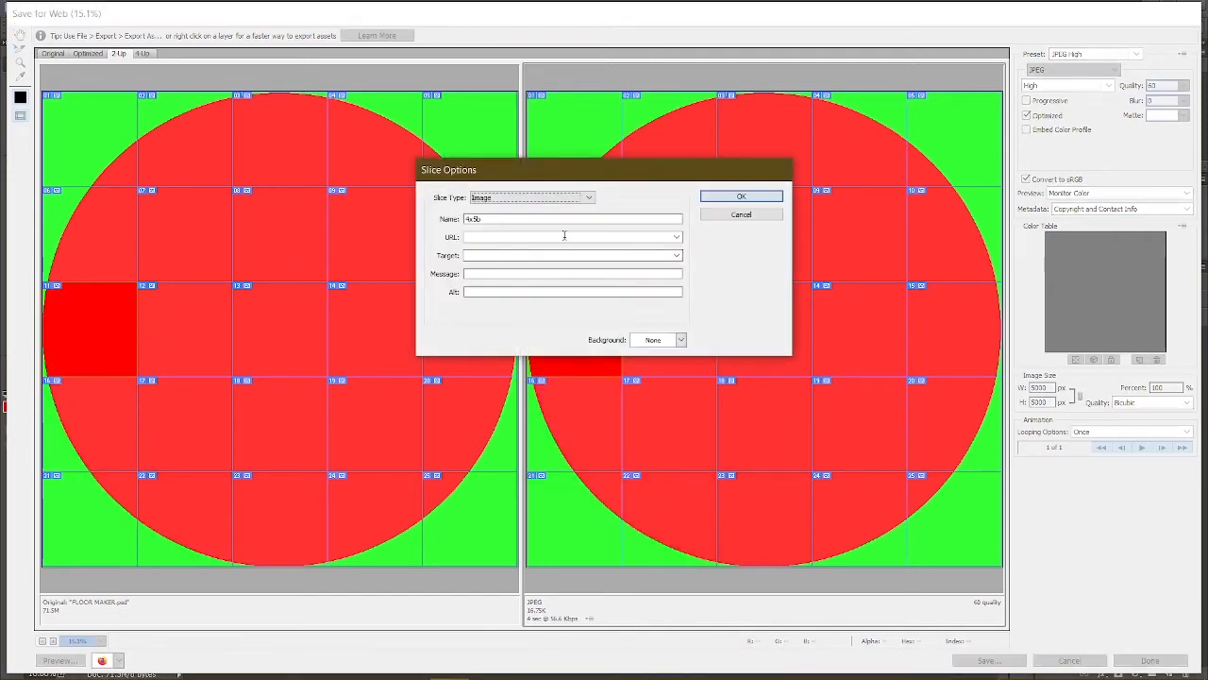
pyautogui.doubleClick(530, 220)
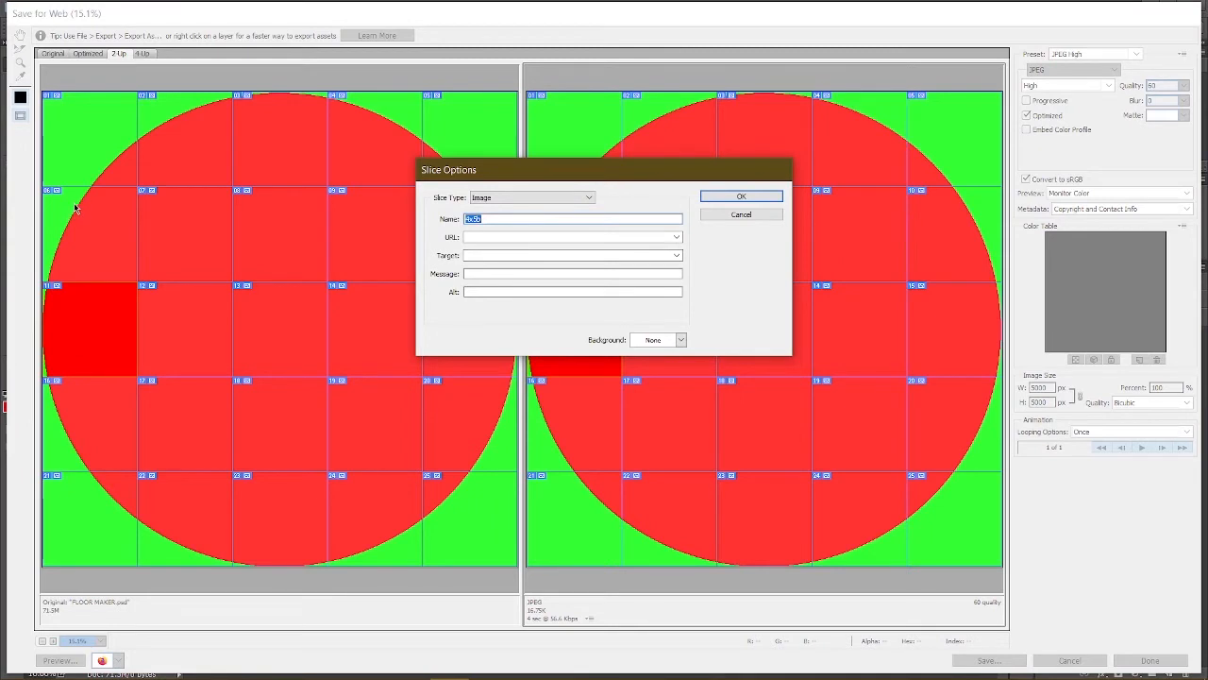
pyautogui.write('2.5x2.5')
pyautogui.write('a')
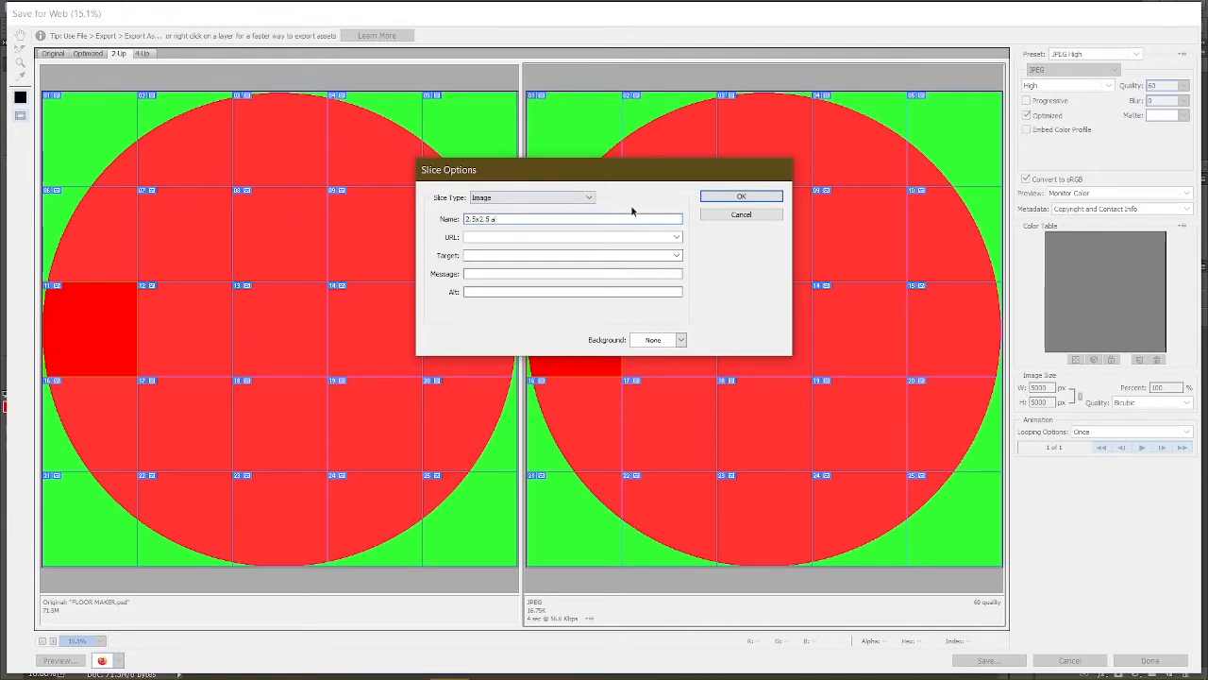
pyautogui.click(728, 198)
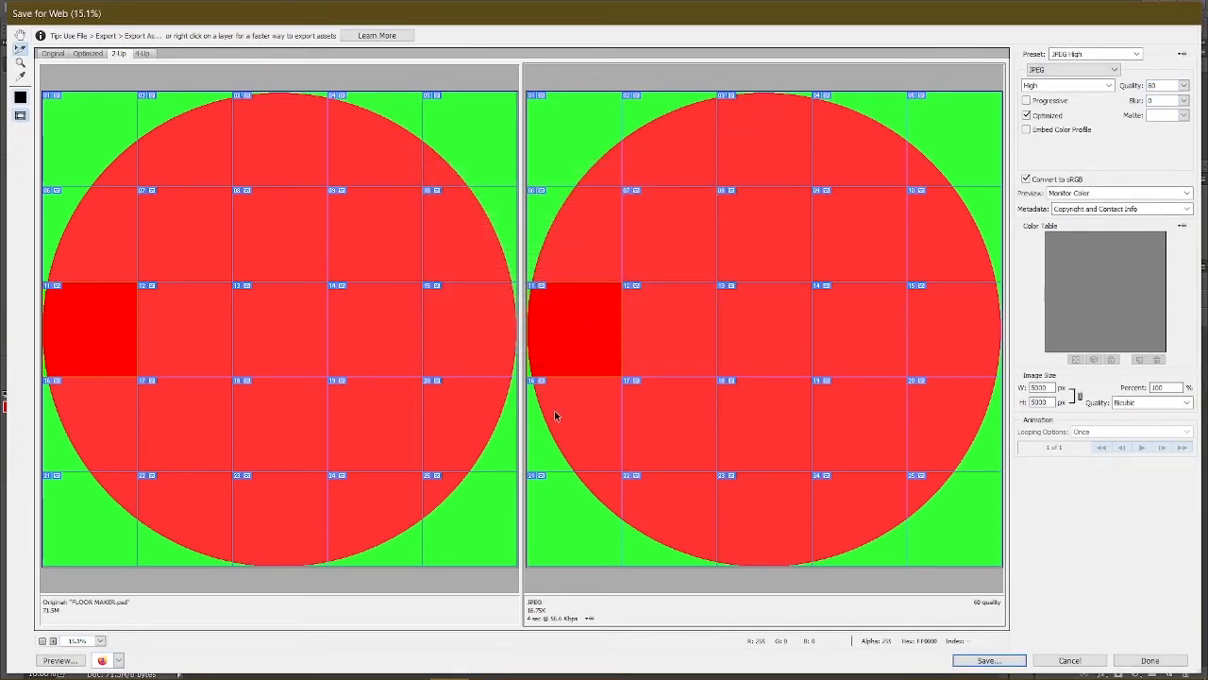
# Review the slices around the circle's lower-left curve, checking the slice options of slices 16, 21 and 11.
pyautogui.doubleClick(555, 415)
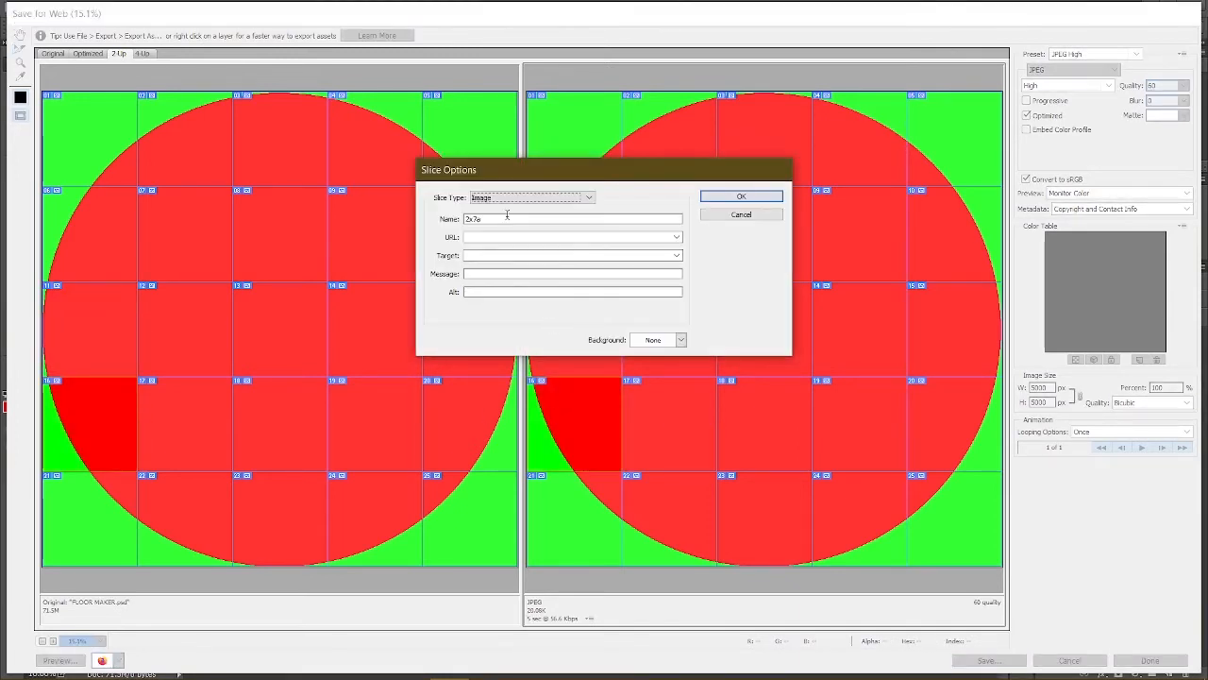
pyautogui.click(739, 214)
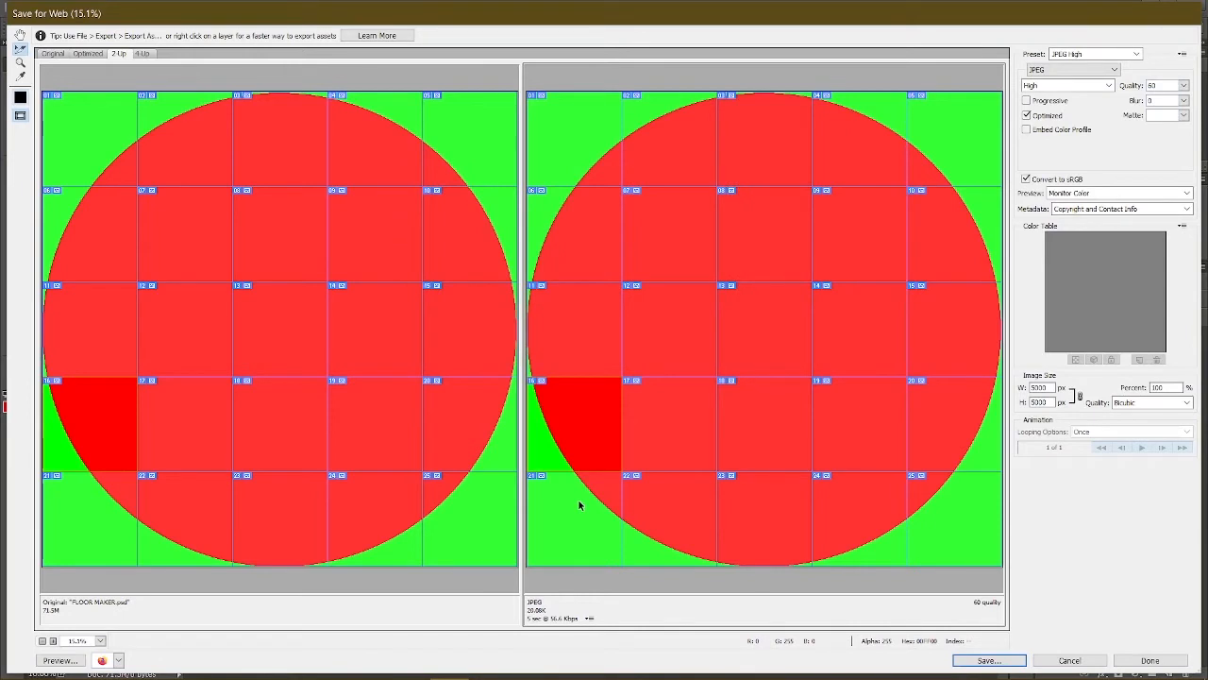
pyautogui.doubleClick(579, 505)
pyautogui.click(740, 214)
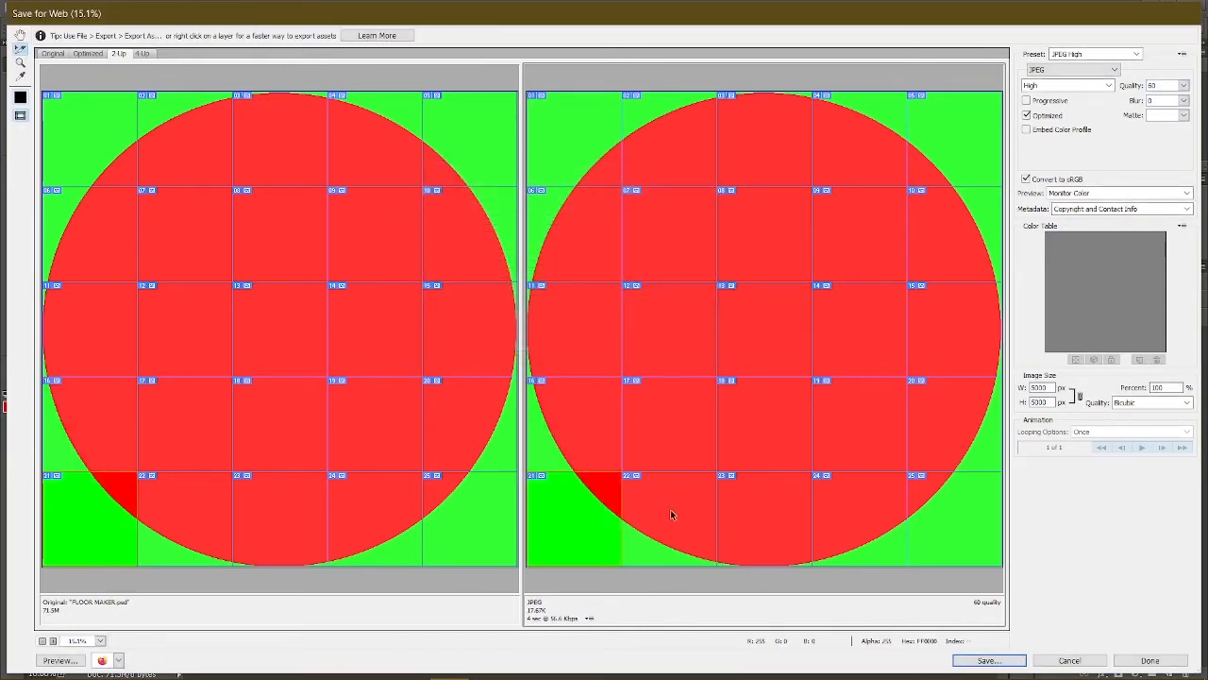
pyautogui.click(691, 544)
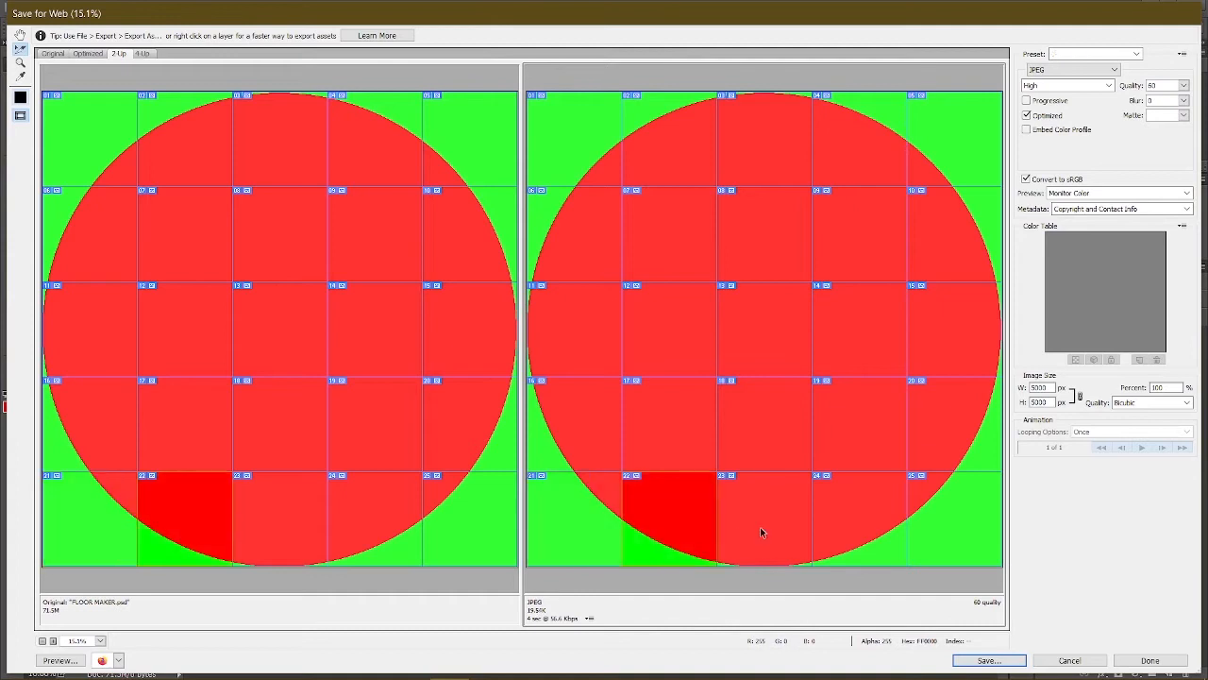
pyautogui.click(763, 531)
pyautogui.click(532, 340)
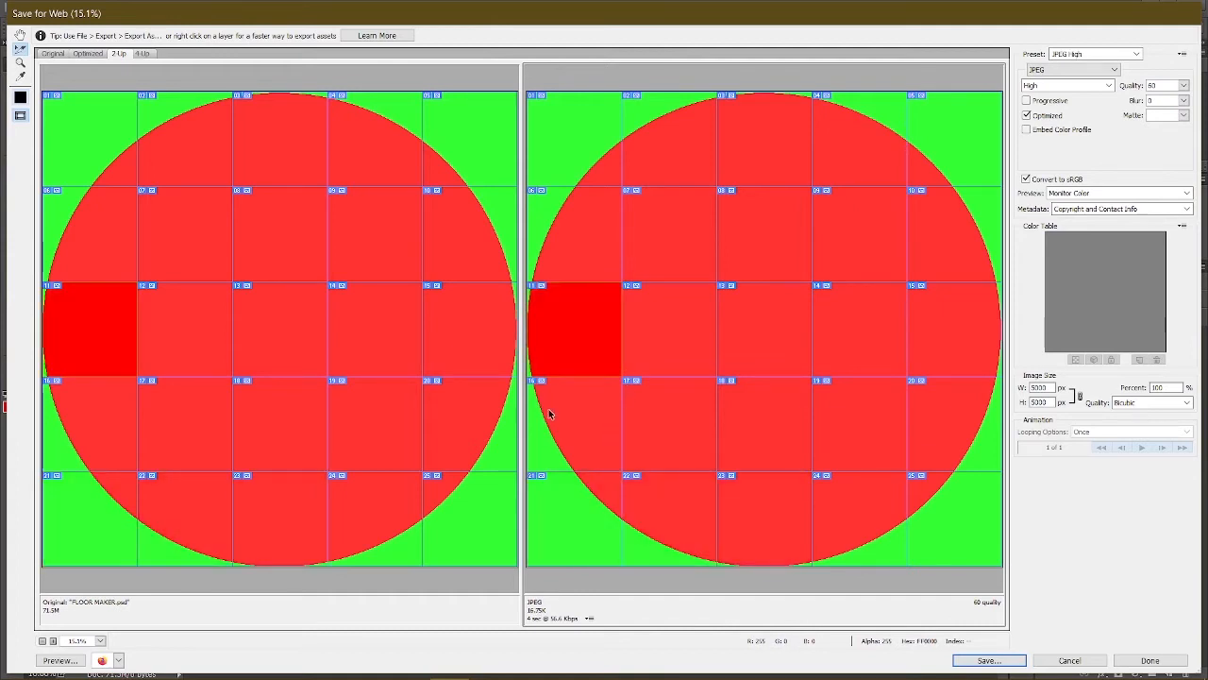
pyautogui.click(552, 416)
pyautogui.click(557, 506)
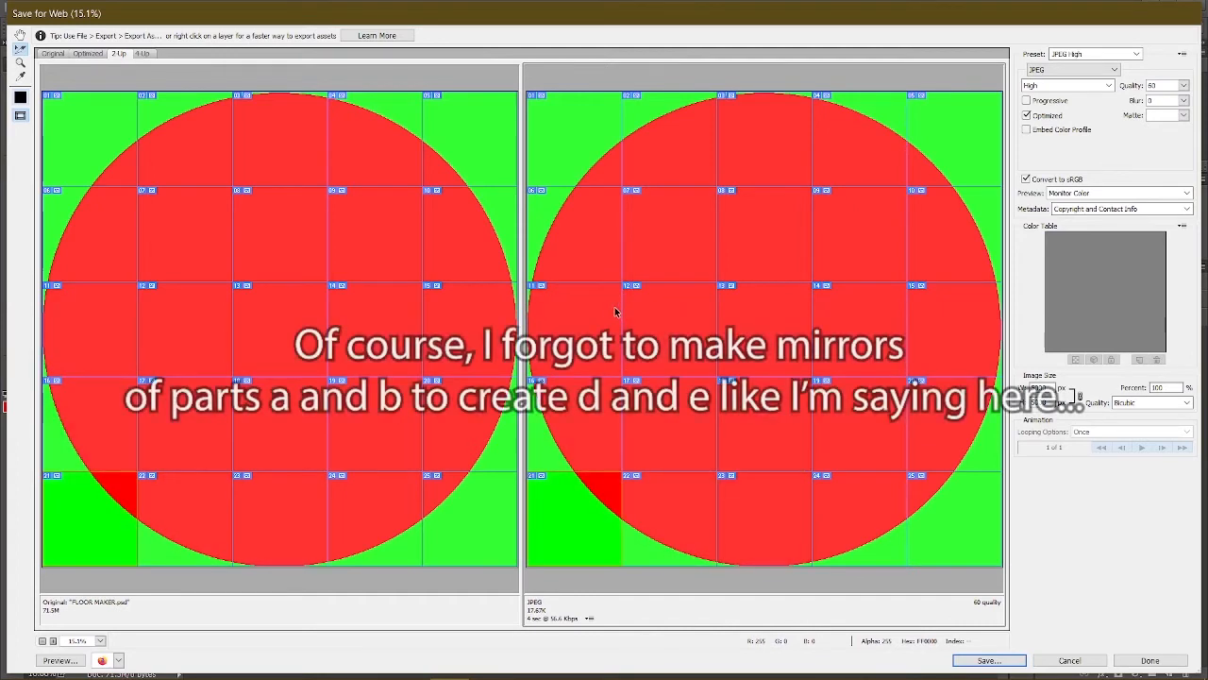
pyautogui.click(603, 326)
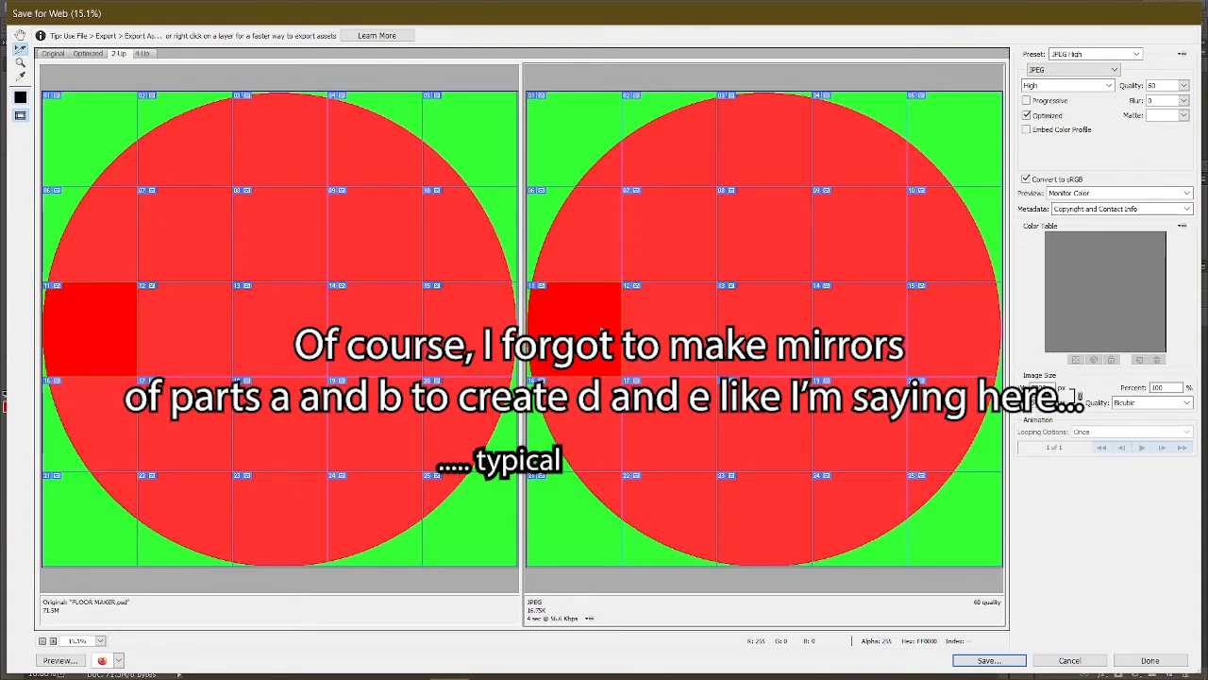
pyautogui.doubleClick(602, 330)
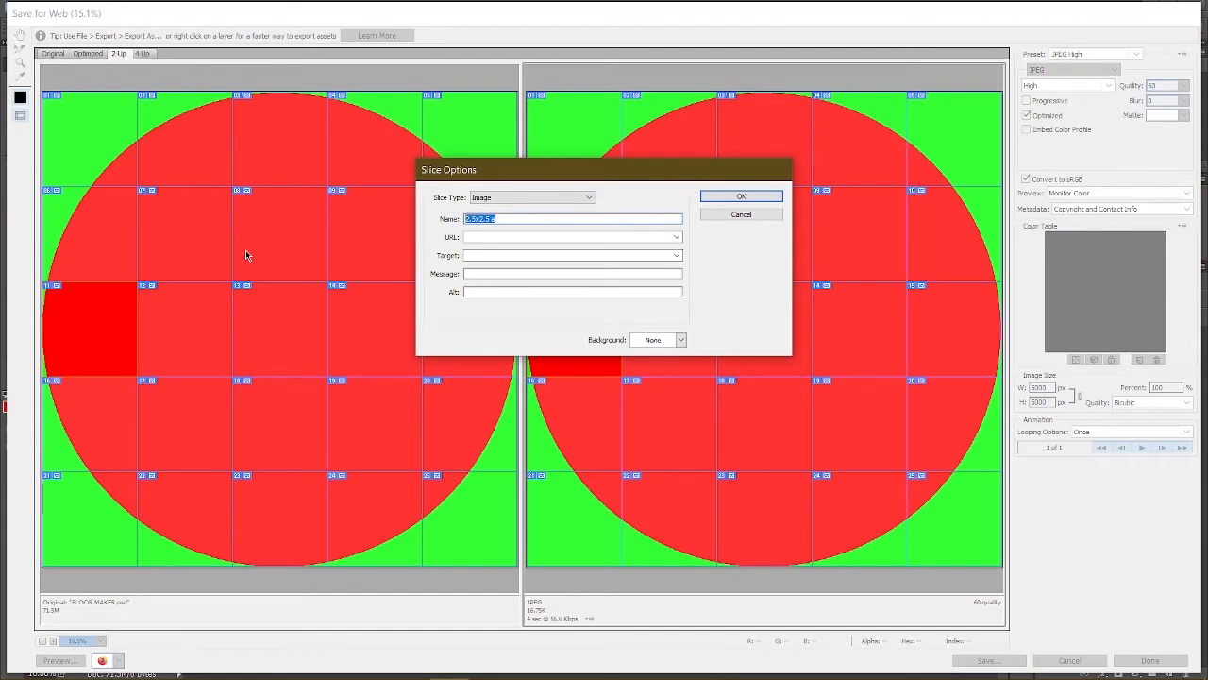
pyautogui.click(738, 196)
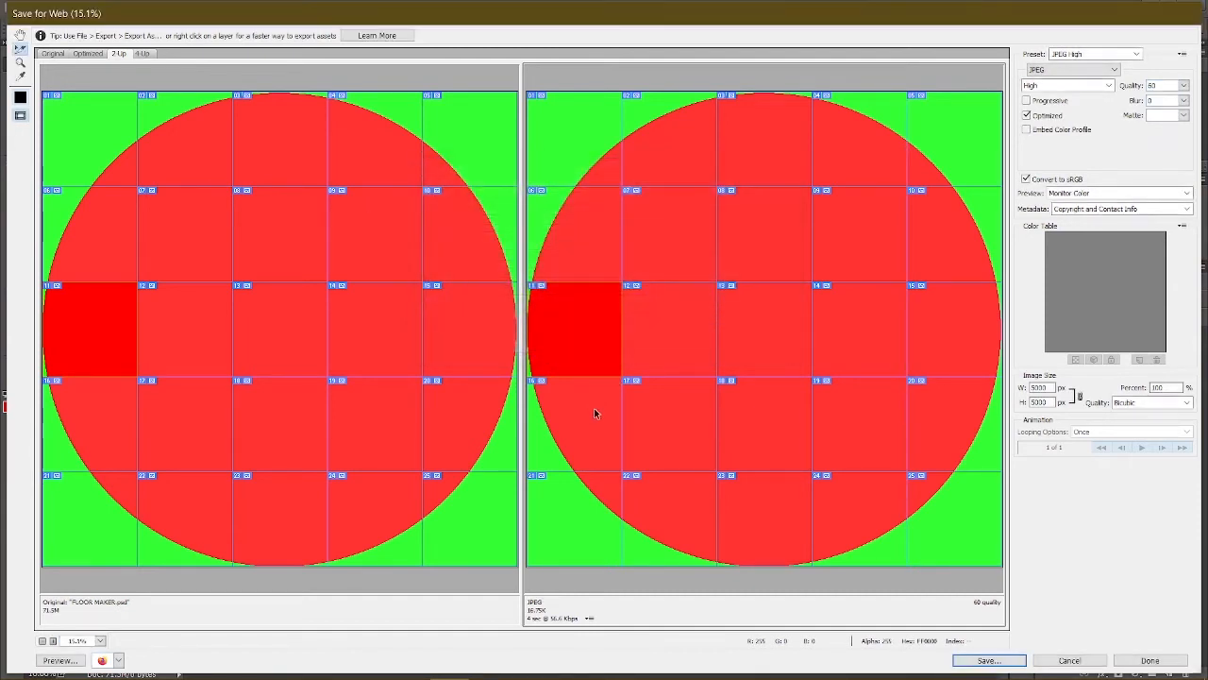
# Rename slices 16 and 21, along the circle's lower-left curve, as "2.5x2.5 a".
pyautogui.doubleClick(595, 413)
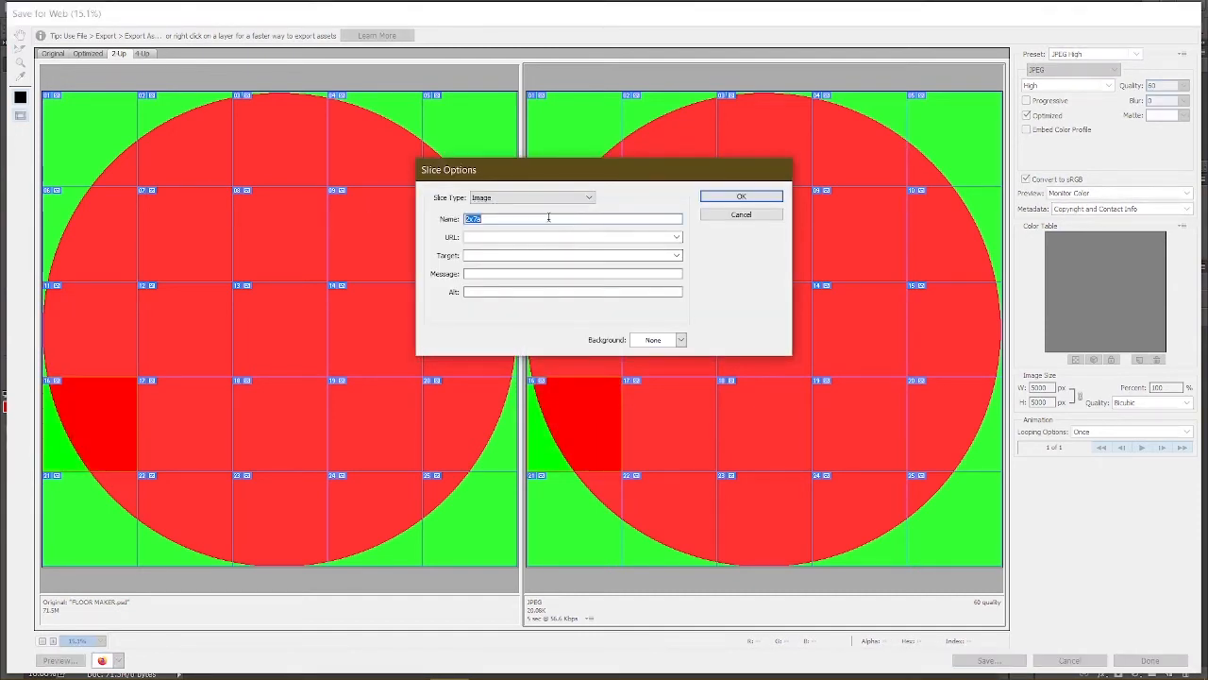
pyautogui.write('2.5x2.5 a')
pyautogui.click(722, 195)
pyautogui.doubleClick(594, 522)
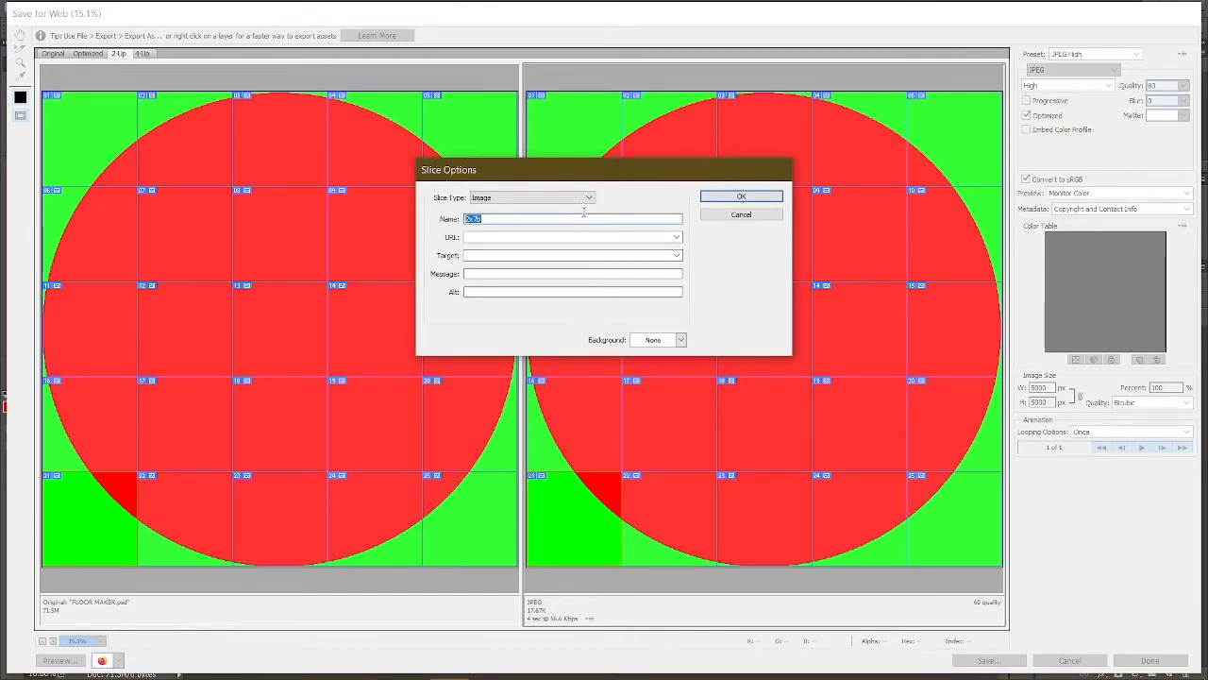
pyautogui.write('2.5x2.5 a')
pyautogui.click(717, 195)
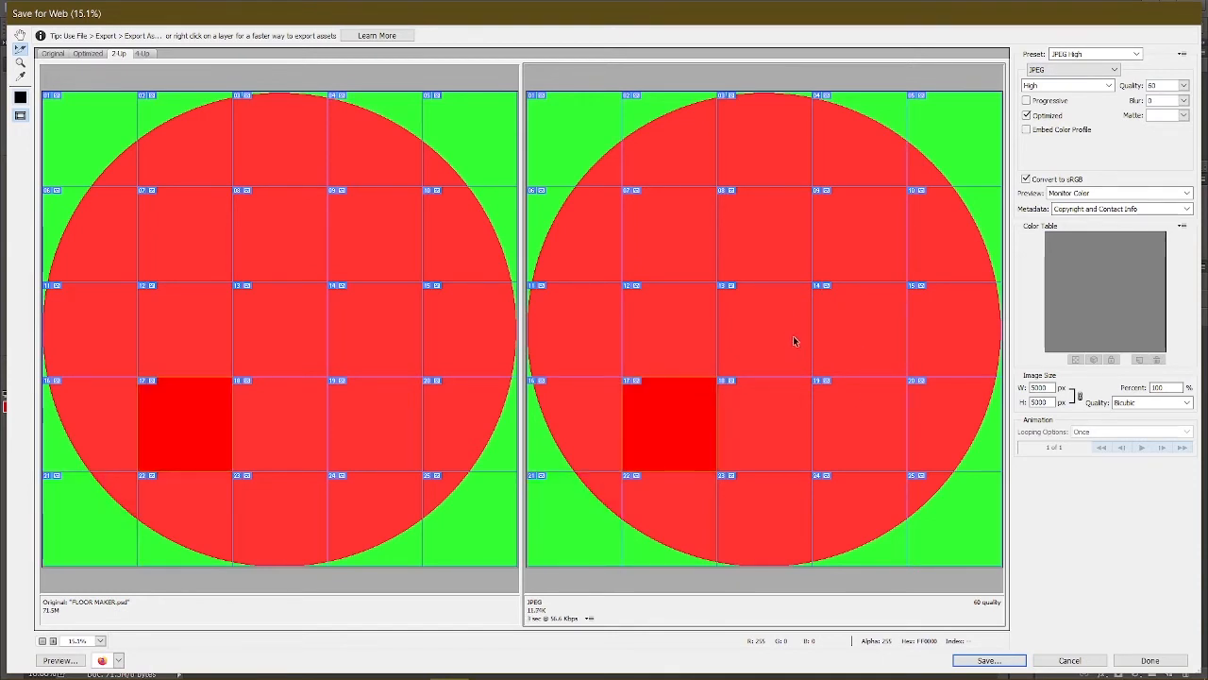
# Select all slices in the export preview and apply the PNG-24 preset to them.
pyautogui.moveTo(569, 143); pyautogui.dragTo(967, 519)
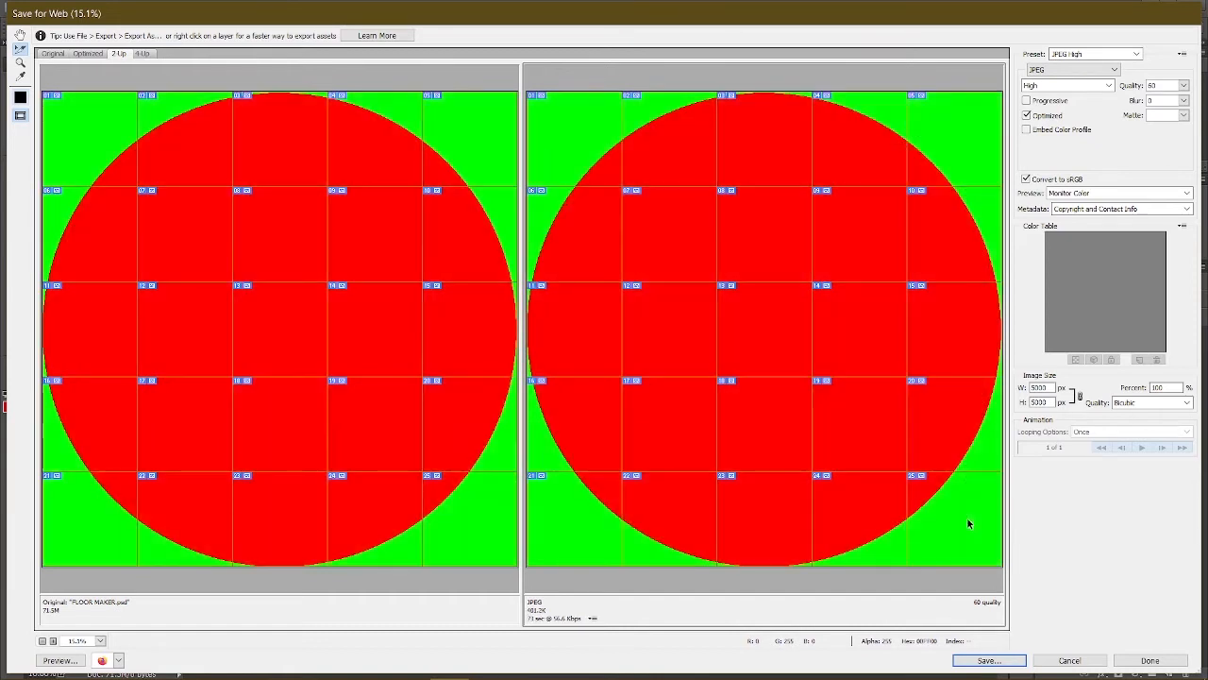
pyautogui.click(1136, 54)
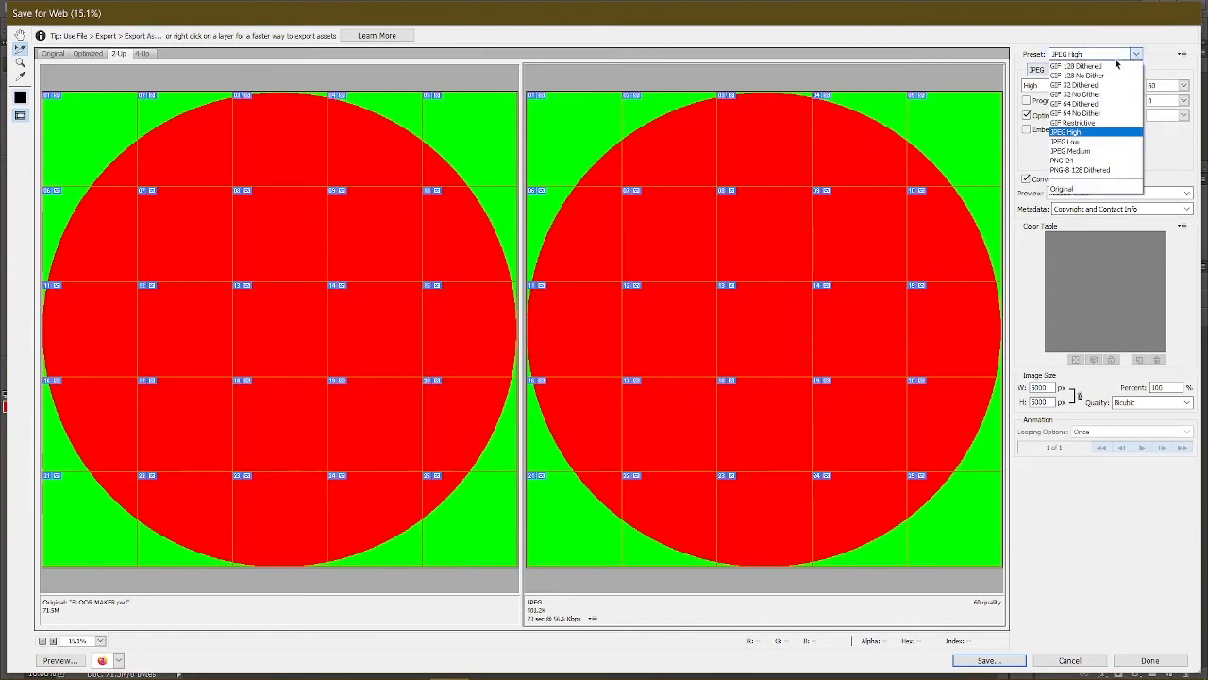
pyautogui.click(1077, 161)
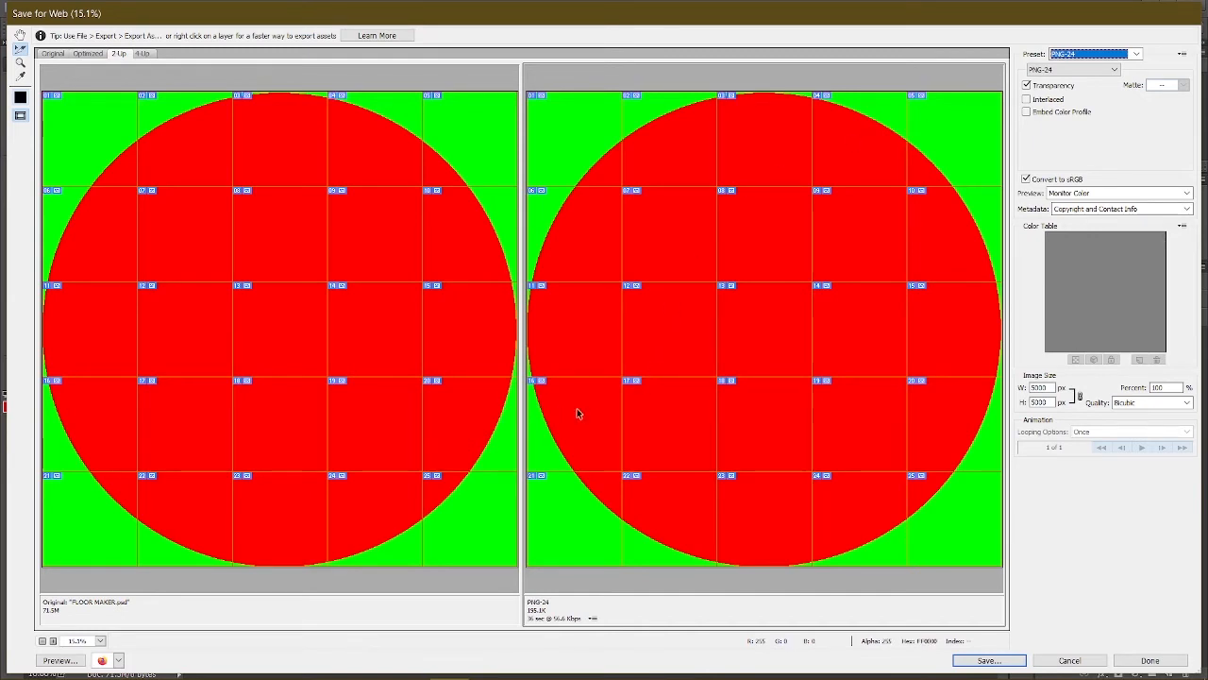
# Select slices 11, 16 and 21 and save the export to the PNGS folder as images only, with file name "2.5x2.5 a".
pyautogui.click(587, 330)
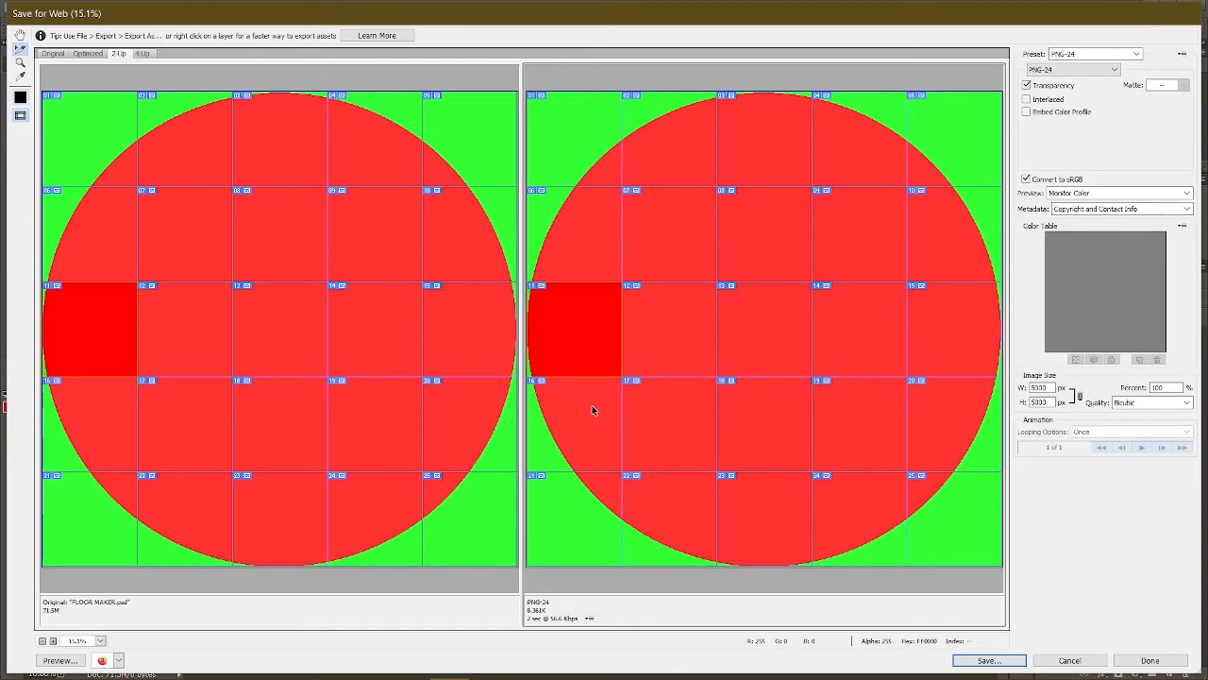
pyautogui.keyDown('shift'); pyautogui.click(606, 519); pyautogui.keyUp('shift')
pyautogui.keyDown('shift'); pyautogui.click(595, 427); pyautogui.keyUp('shift')
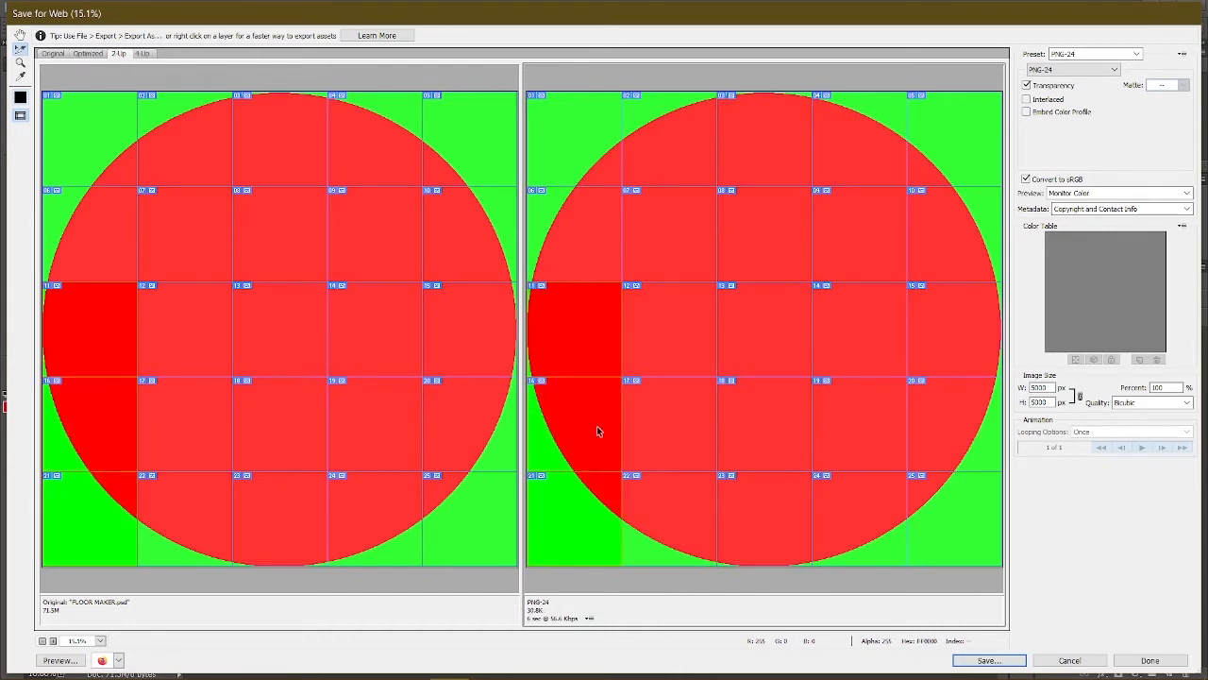
pyautogui.click(993, 664)
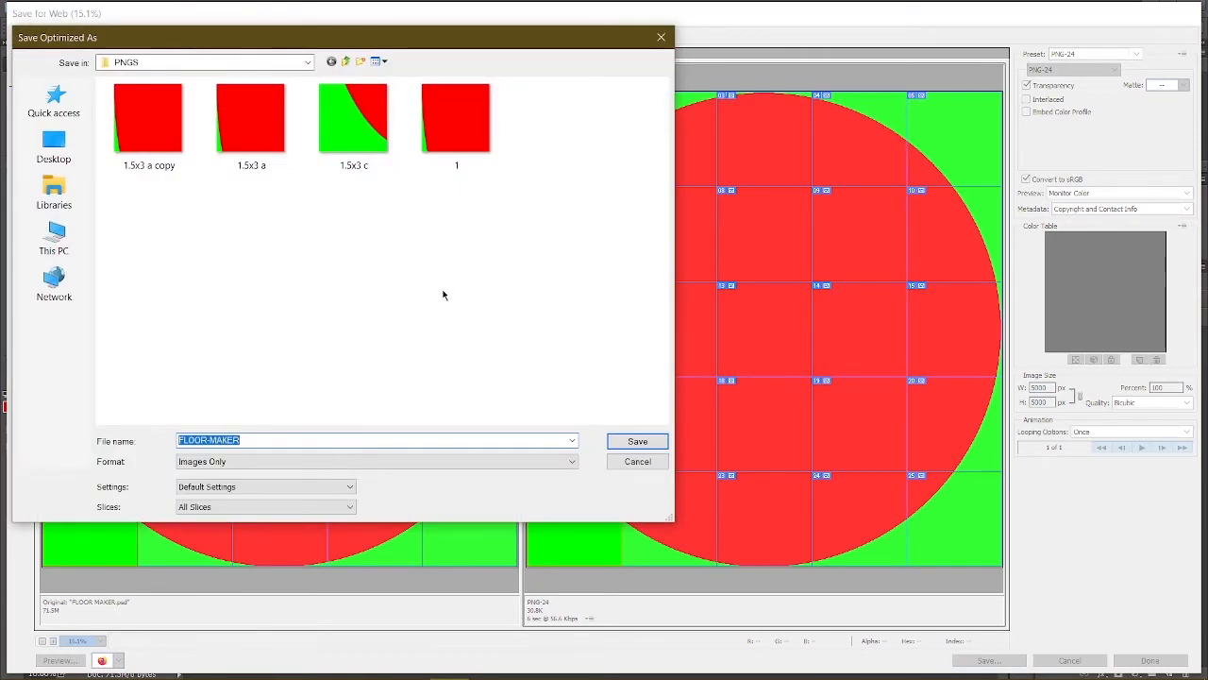
pyautogui.write('2')
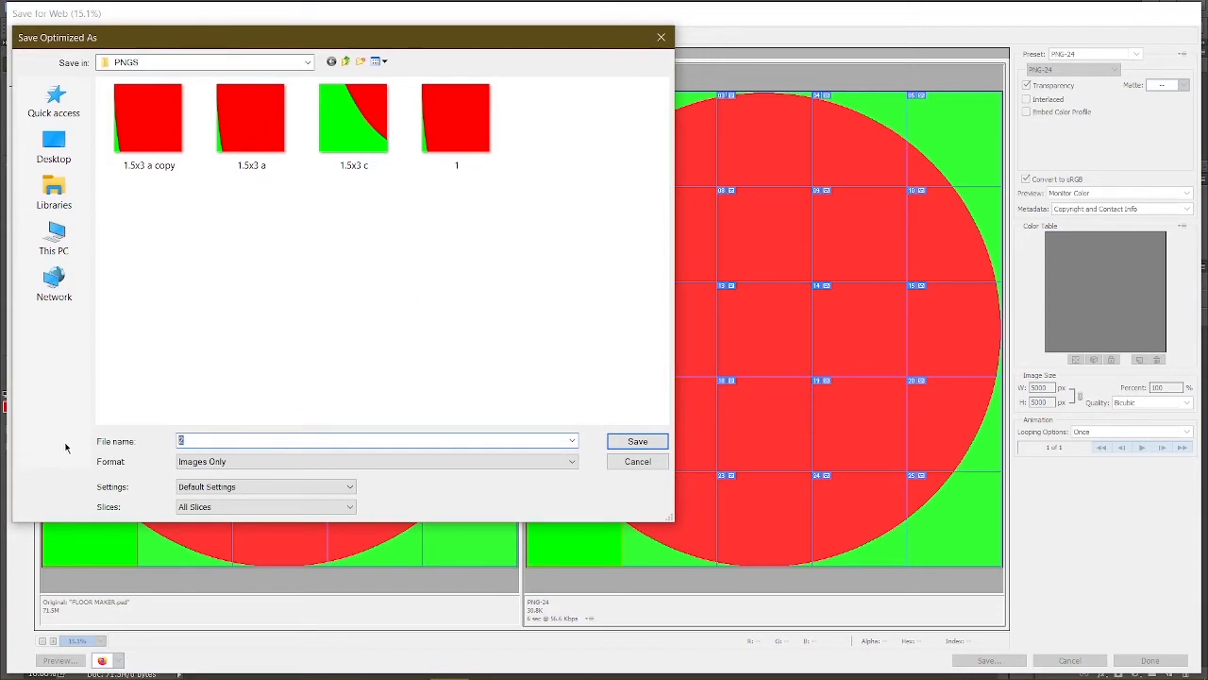
pyautogui.write('2.5x2.5 a')
pyautogui.press('Return')
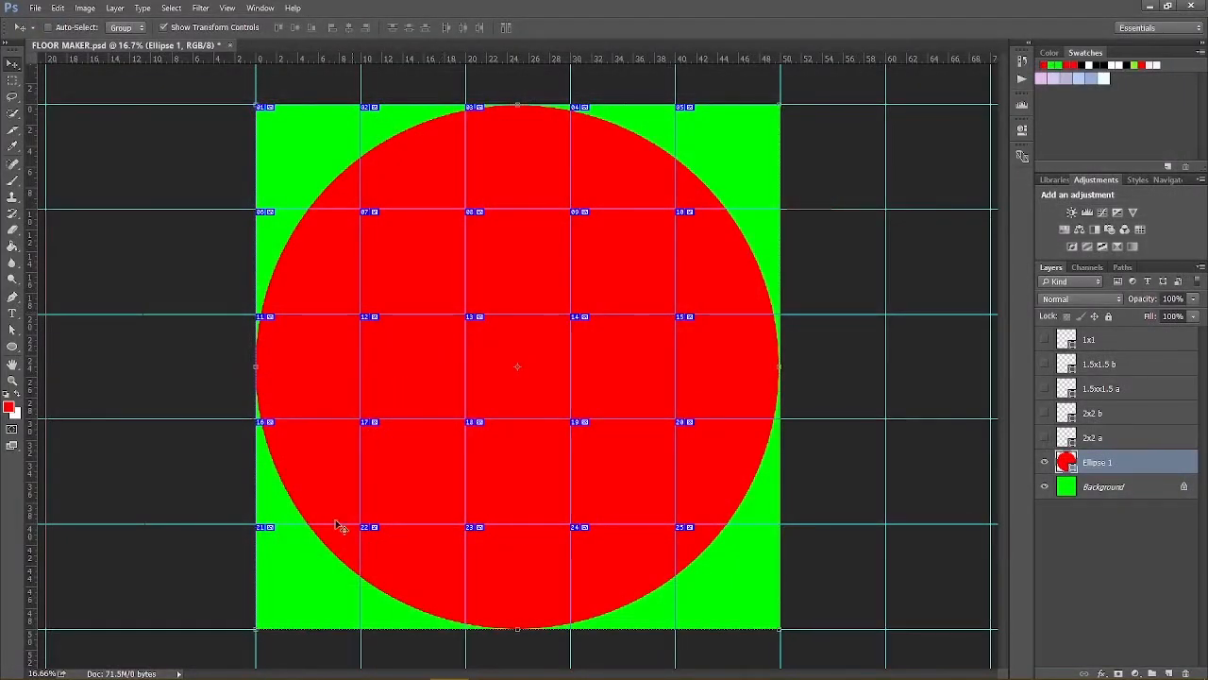
# Switch to TSR Workshop and start a new project that clones Floor_full from the Sims 3 Walls and floors category.
pyautogui.click(374, 663)
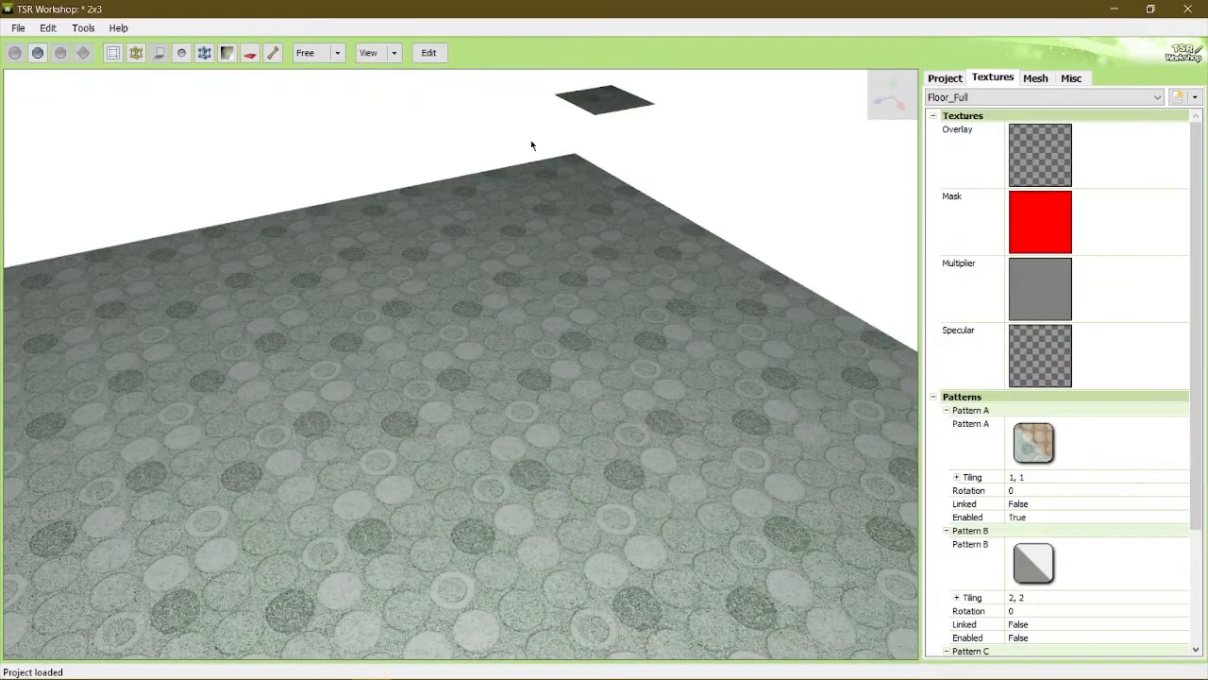
pyautogui.moveTo(537, 302); pyautogui.dragTo(427, 320)
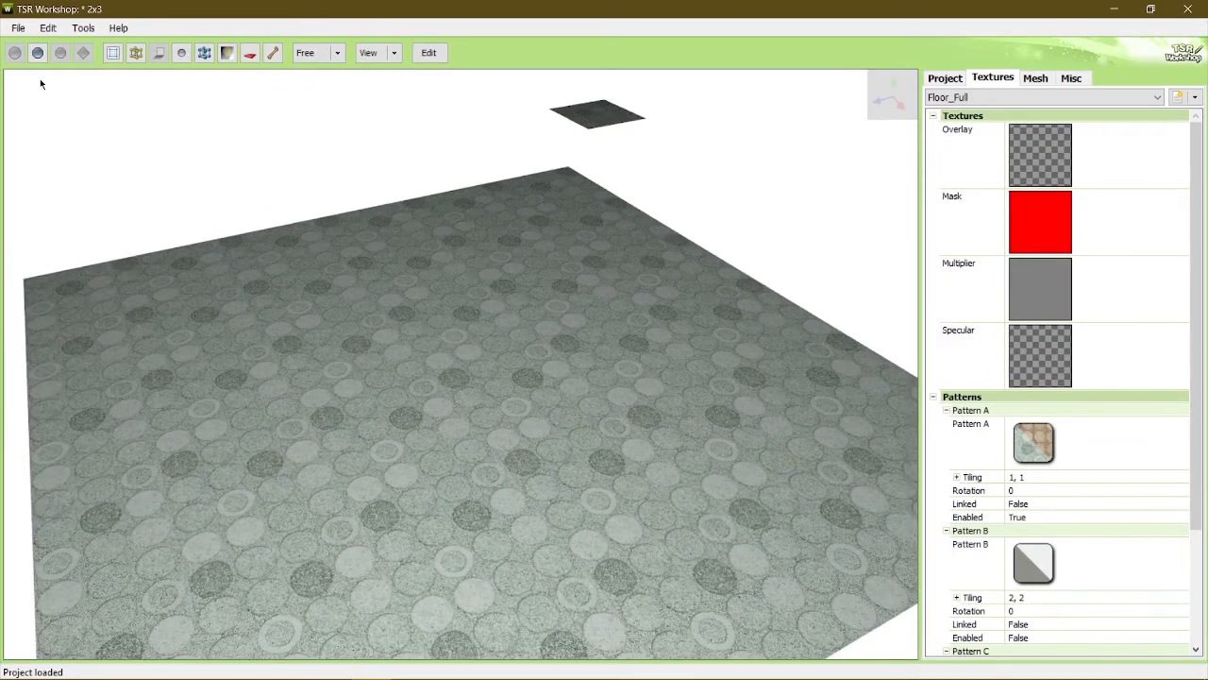
pyautogui.click(18, 27)
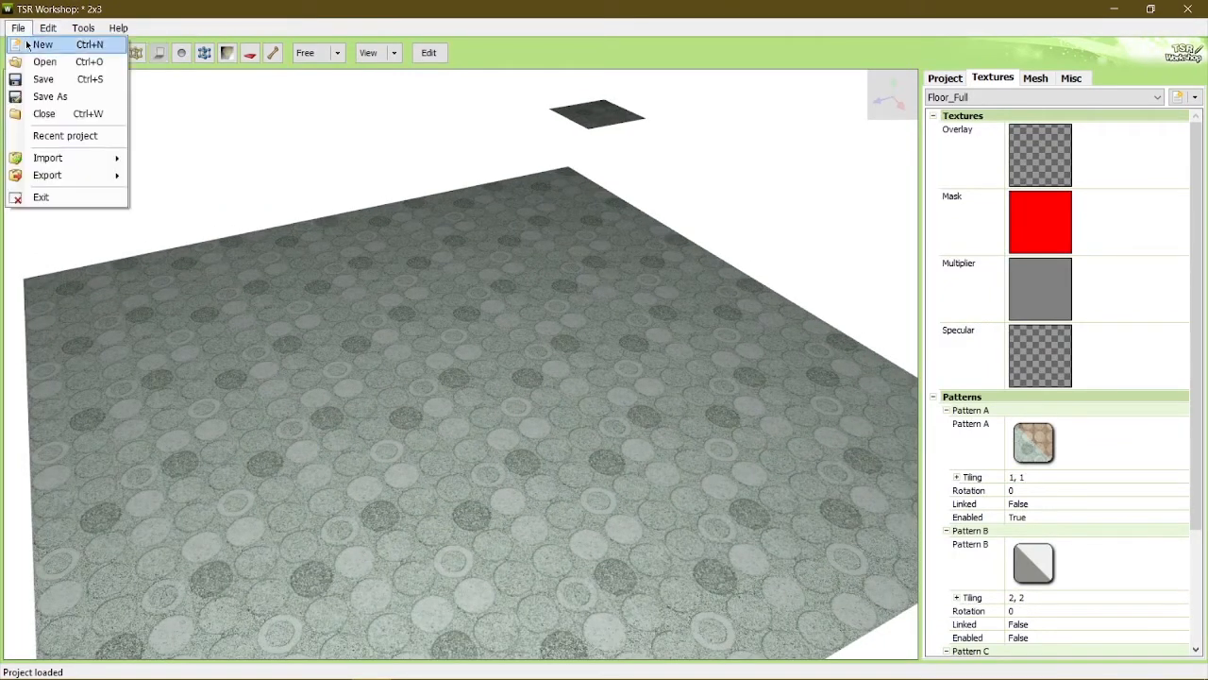
pyautogui.click(28, 44)
pyautogui.click(655, 401)
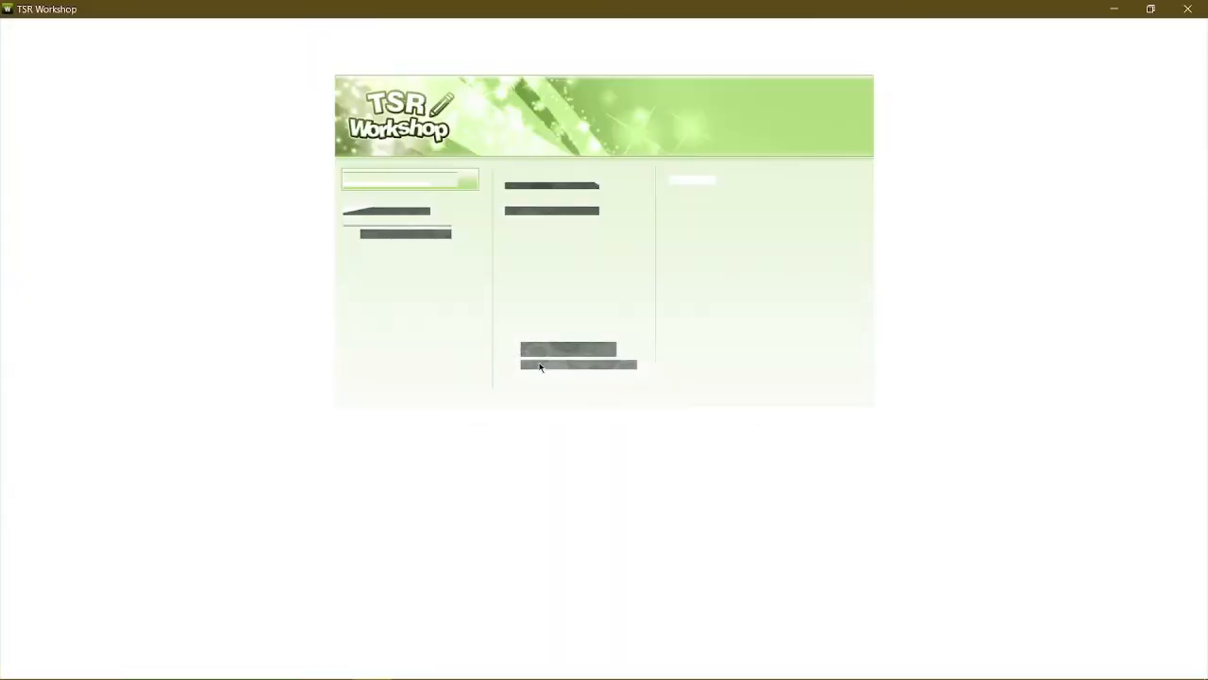
pyautogui.doubleClick(831, 251)
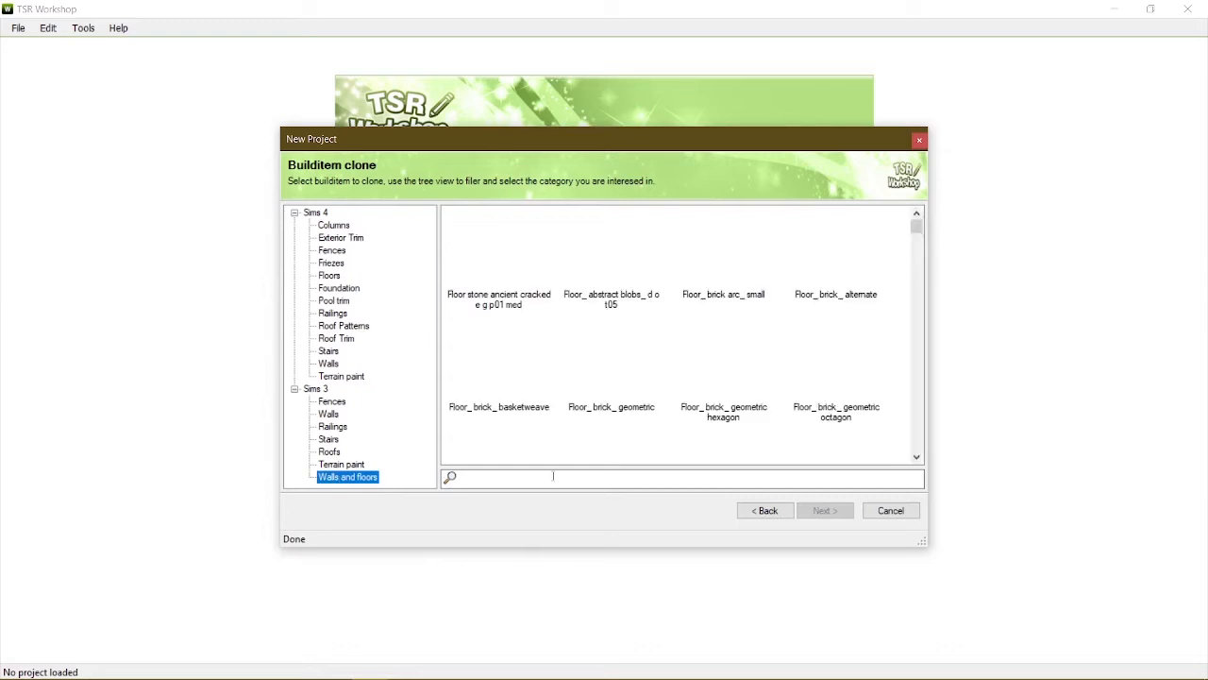
pyautogui.write('full')
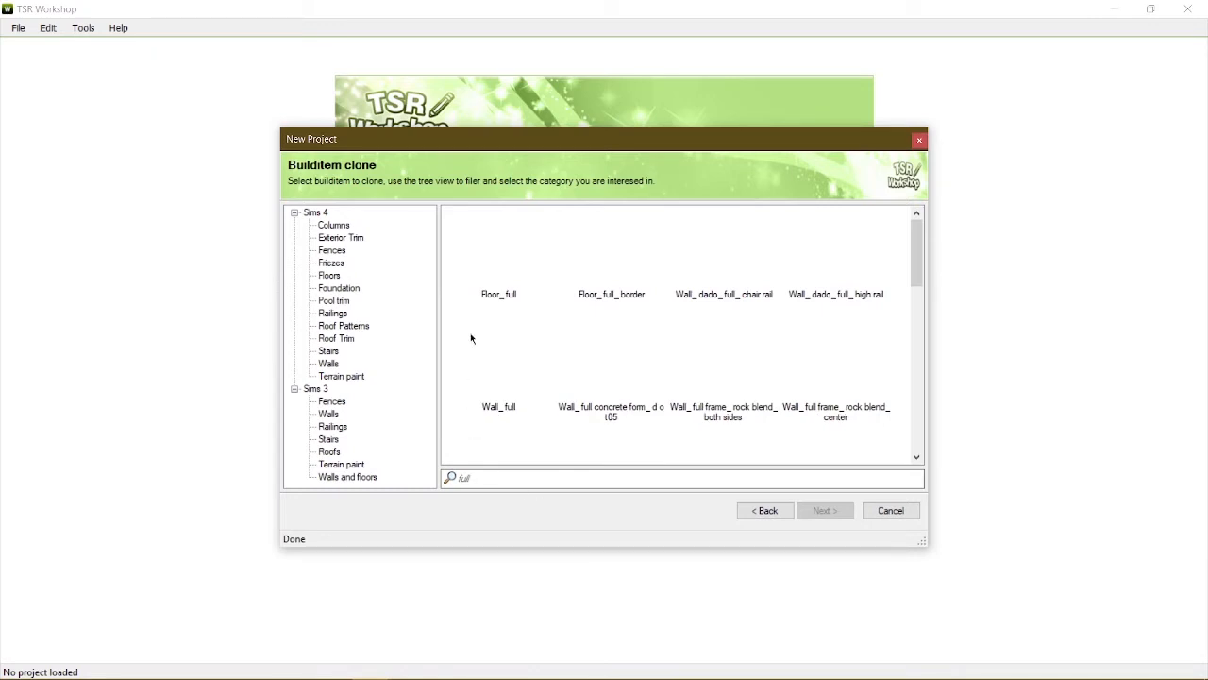
pyautogui.doubleClick(510, 274)
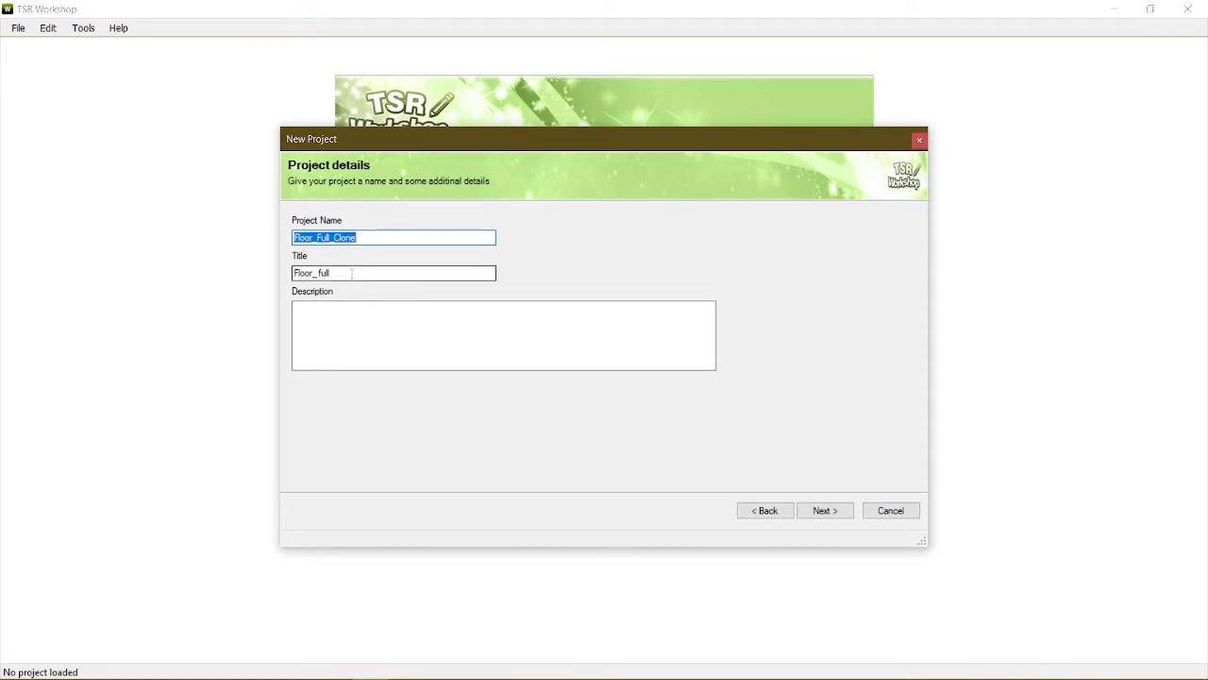
# Enter "2.5x2.5" as the project name, title and description of the new floor project.
pyautogui.write('2.5x2.5 a')
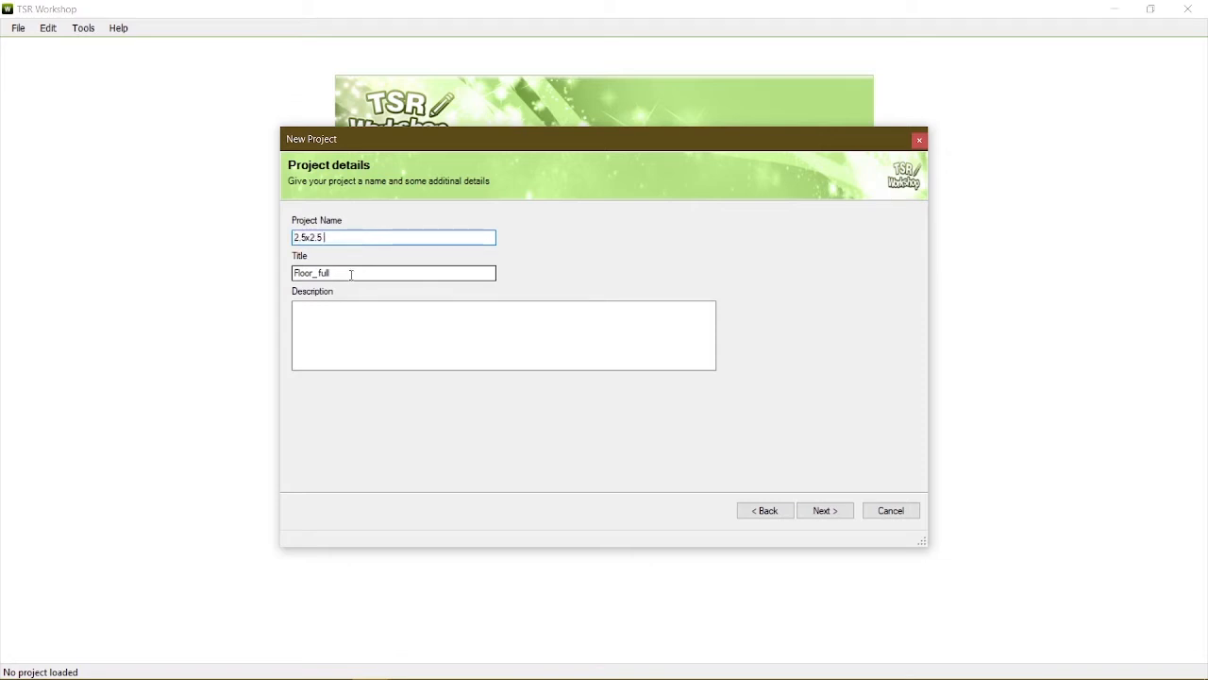
pyautogui.moveTo(351, 275); pyautogui.dragTo(104, 270)
pyautogui.write('2.5x2.5')
pyautogui.press('Tab')
pyautogui.moveTo(348, 275); pyautogui.dragTo(32, 251)
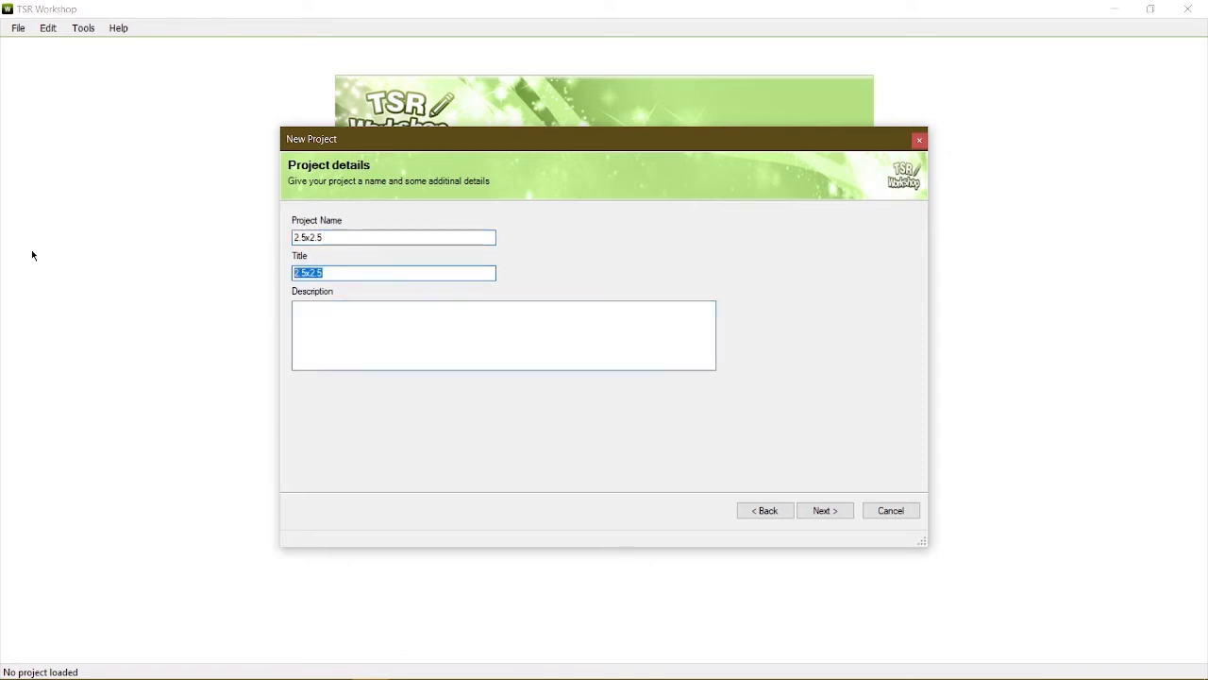
pyautogui.click(305, 343)
pyautogui.write('2.5x2.5')
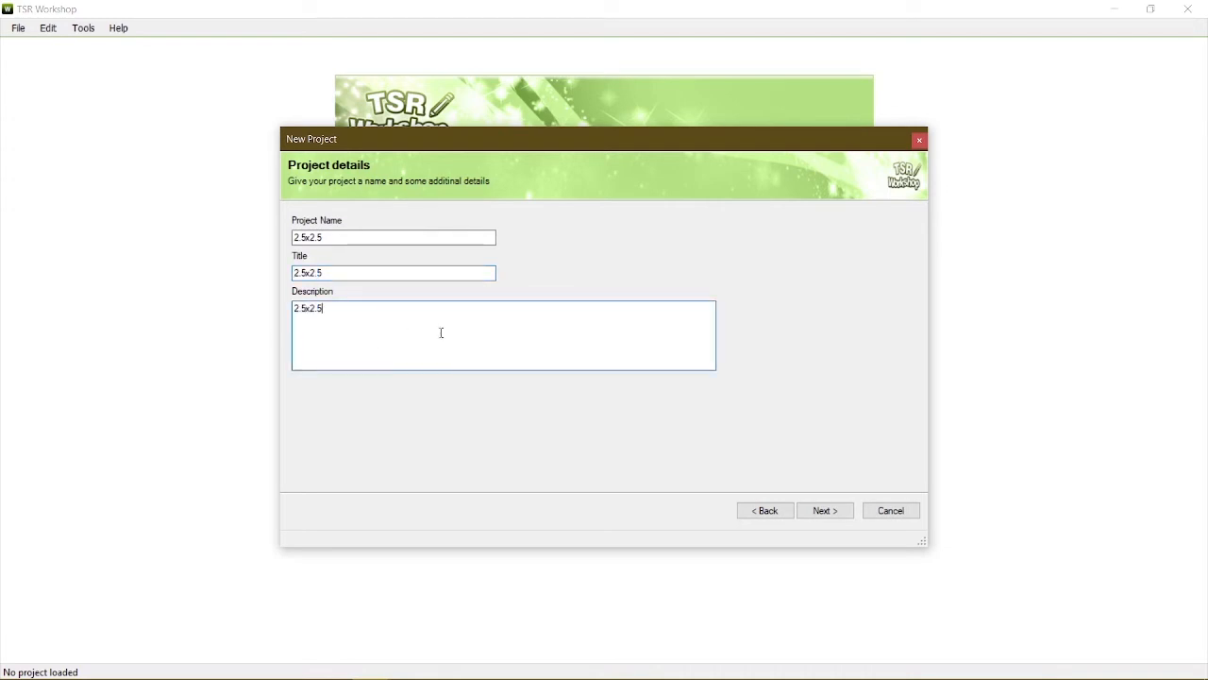
pyautogui.click(814, 511)
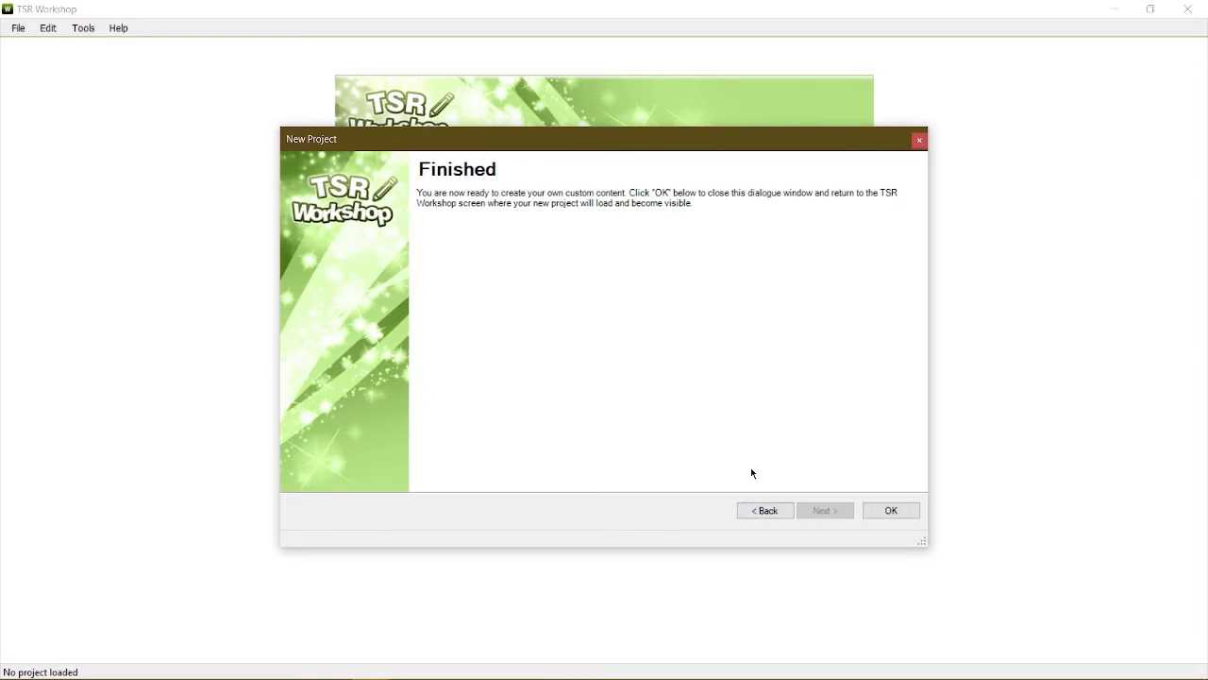
# Finish creating the floor project and accept the automatic removal of all except two variations.
pyautogui.click(896, 516)
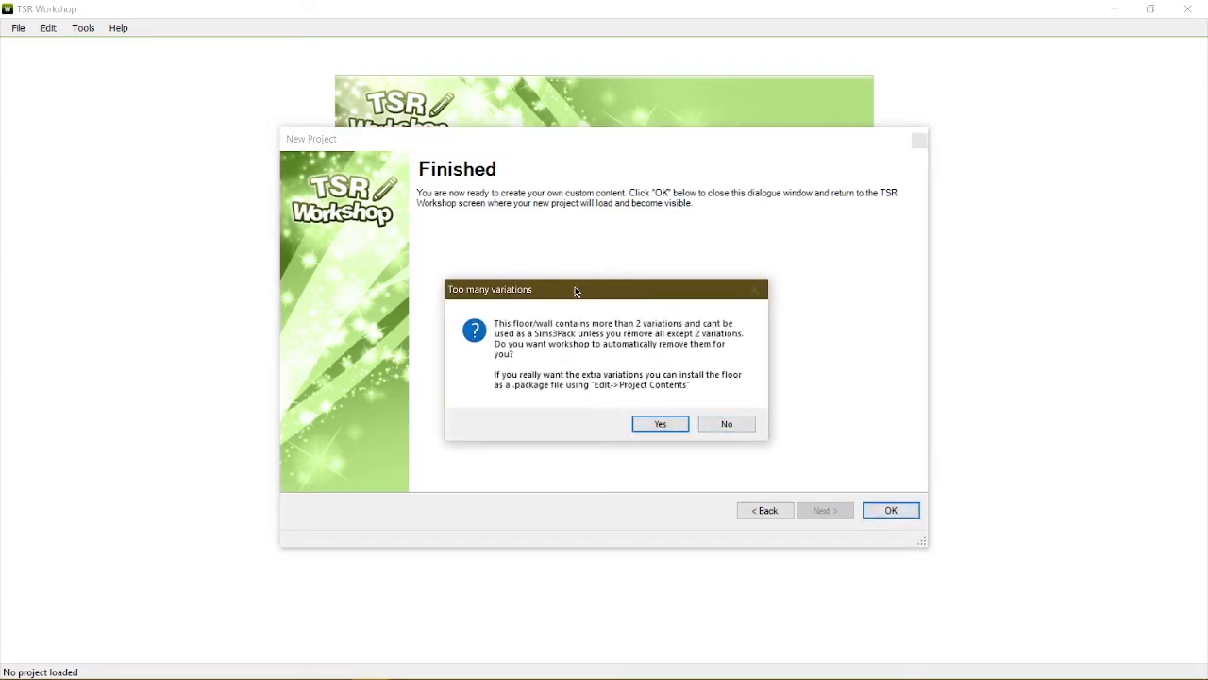
pyautogui.moveTo(574, 292); pyautogui.dragTo(557, 264)
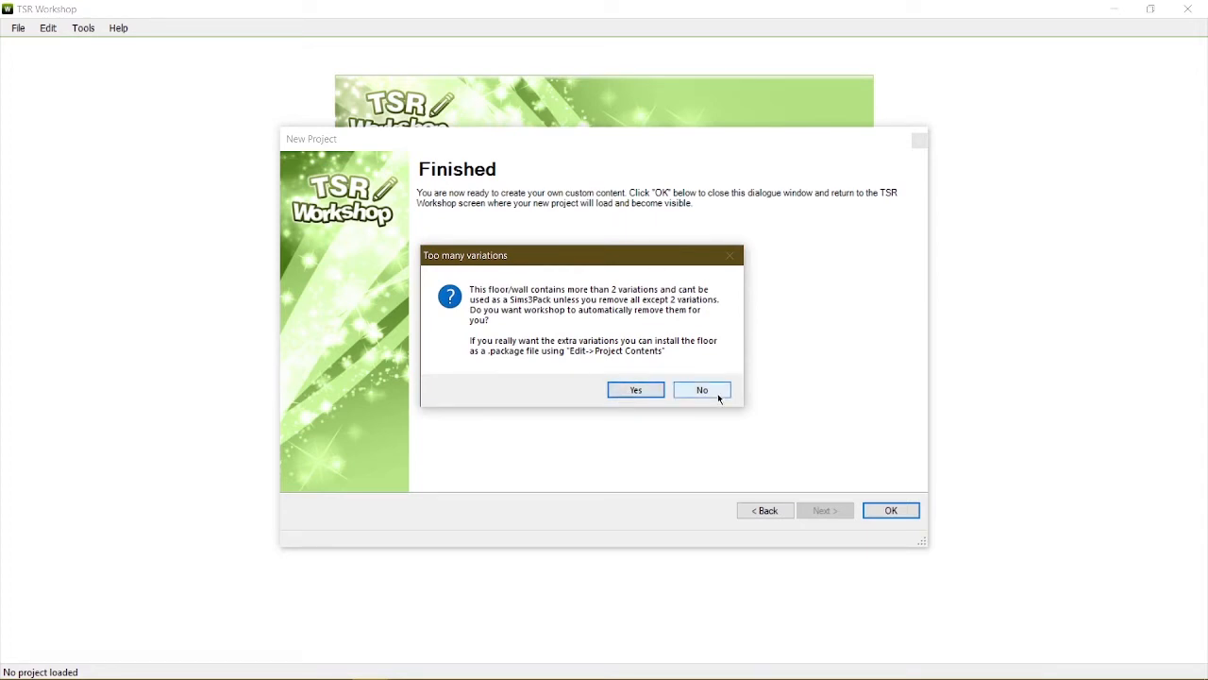
pyautogui.click(650, 391)
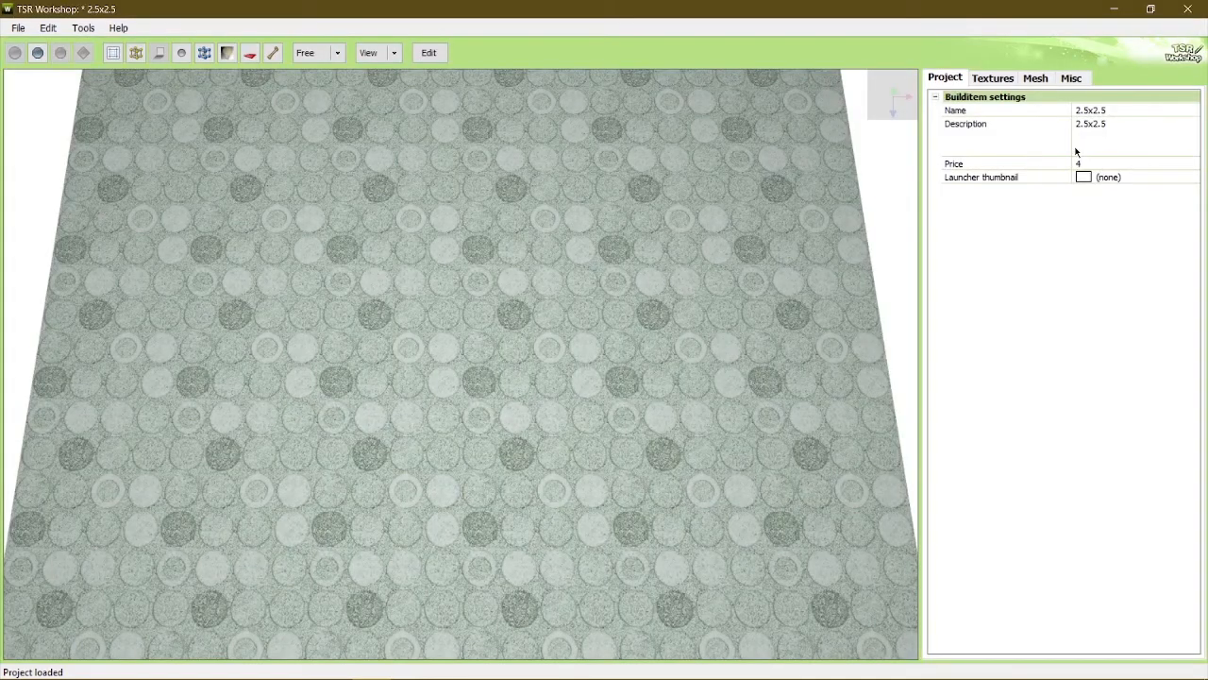
# Remove the second, blue Floor_Full variation from the project's textures.
pyautogui.click(993, 77)
pyautogui.moveTo(712, 299); pyautogui.dragTo(474, 224)
pyautogui.click(1058, 98)
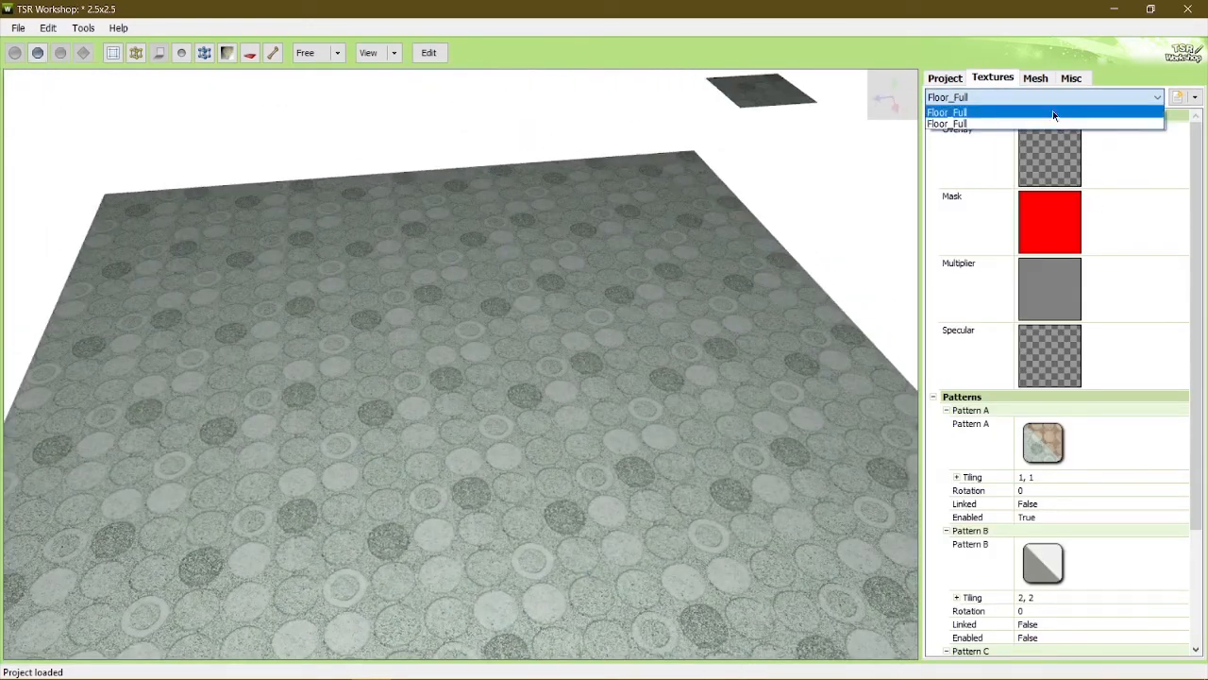
pyautogui.click(1037, 124)
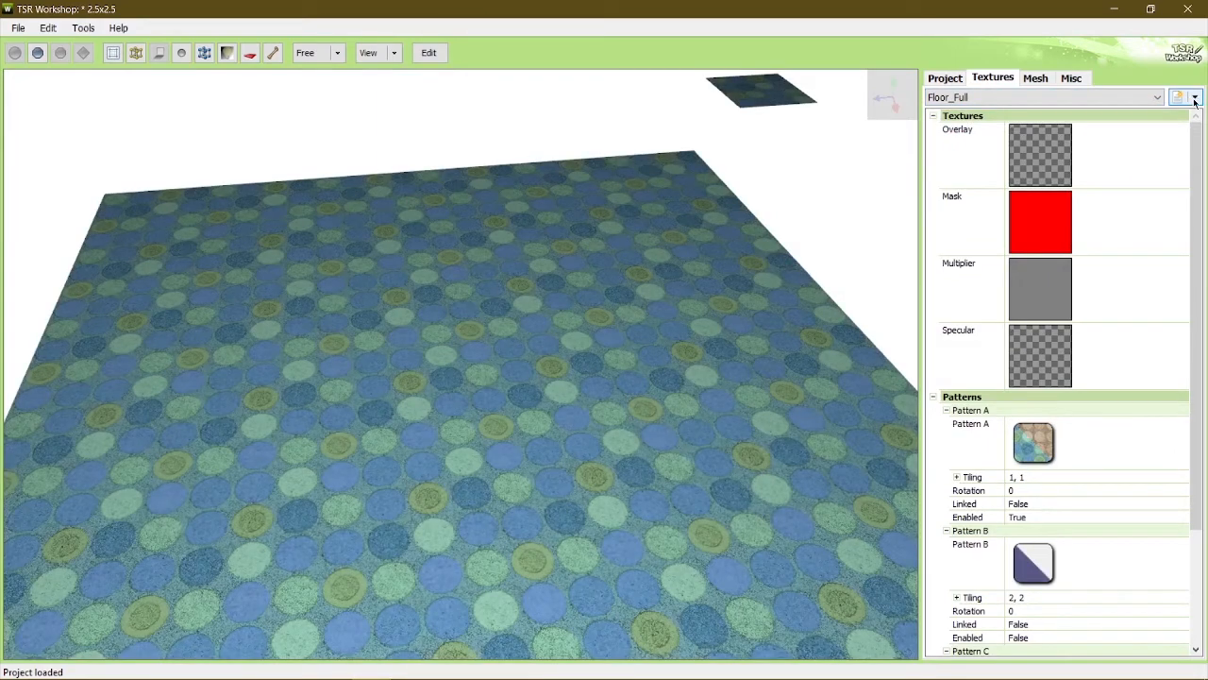
pyautogui.click(1194, 98)
pyautogui.click(1142, 118)
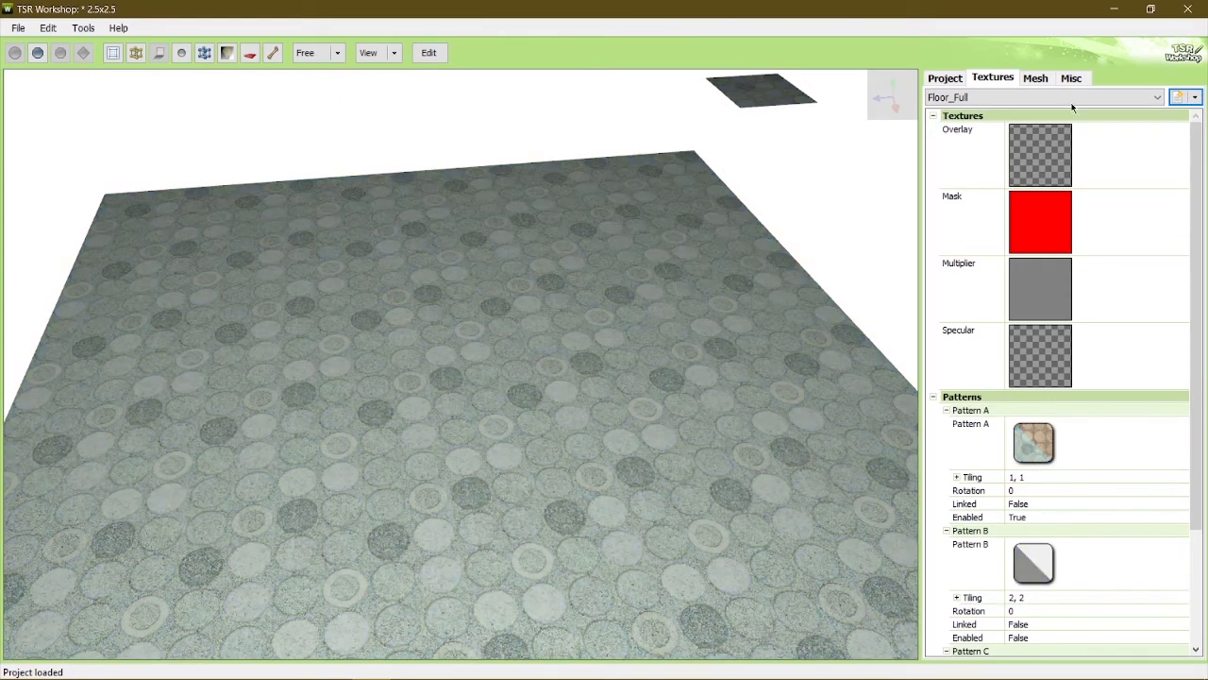
pyautogui.click(1073, 98)
pyautogui.click(1072, 101)
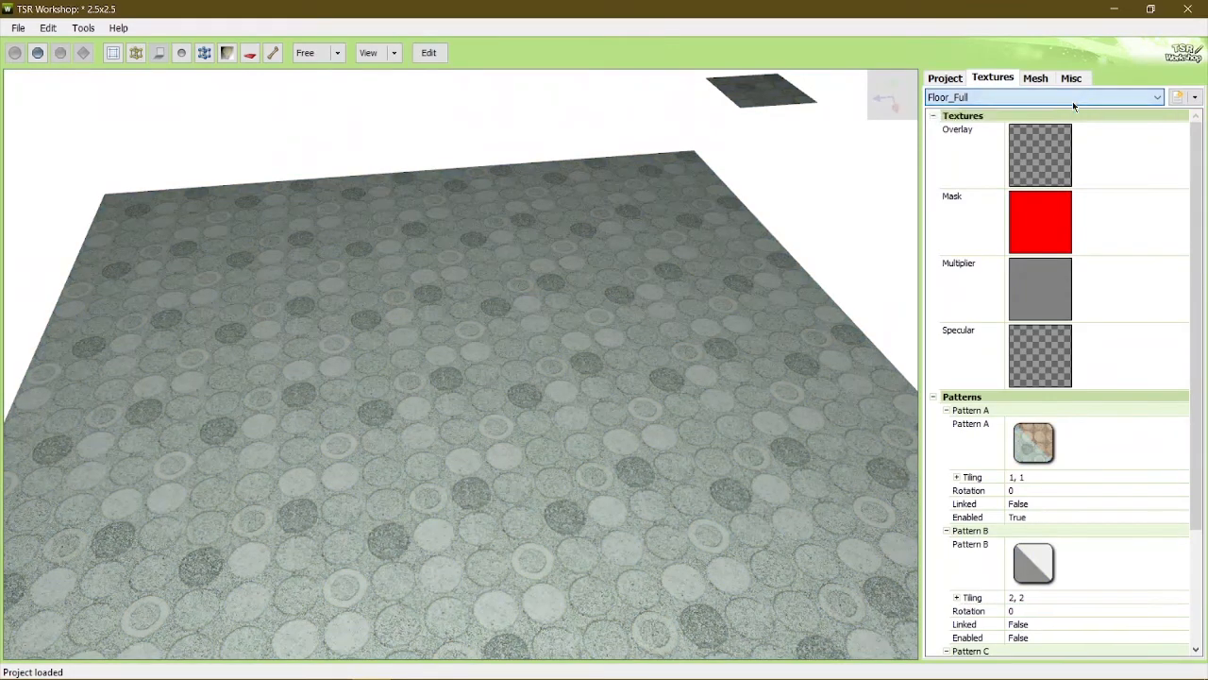
# Start a texture import for the floor's mask, listing Bitmap Image (*.tif, *.png) files from the PNGS folder in Curved Floors.
pyautogui.click(1115, 225)
pyautogui.click(1175, 201)
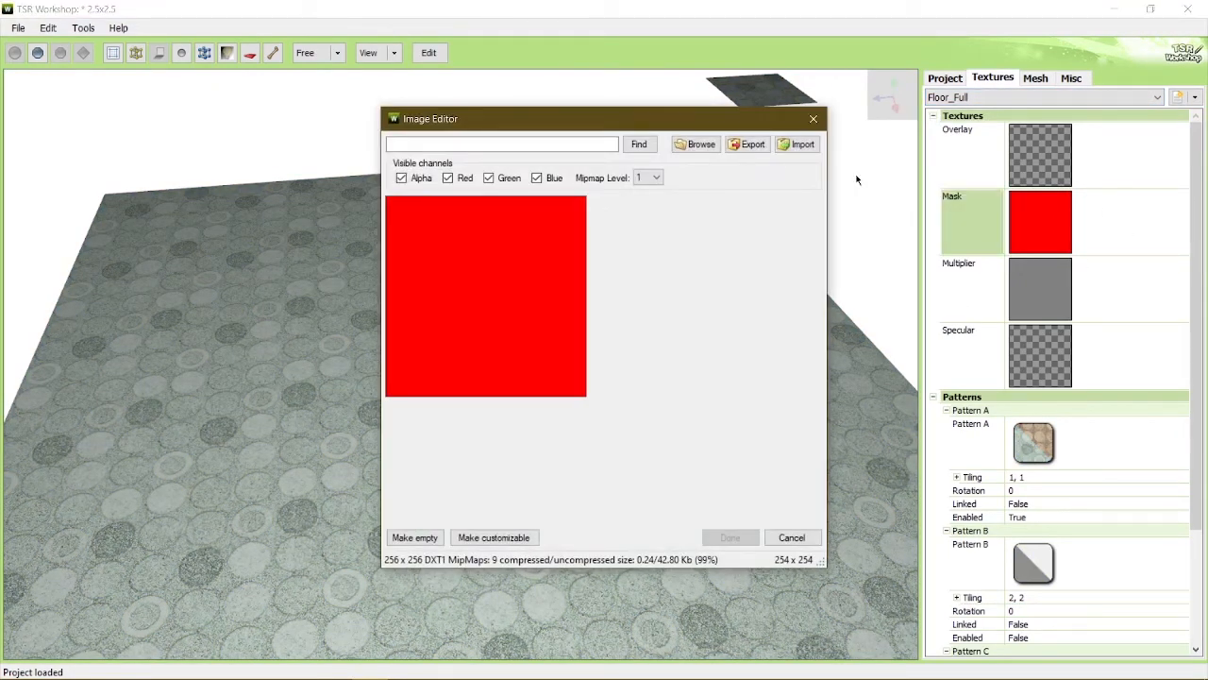
pyautogui.click(798, 145)
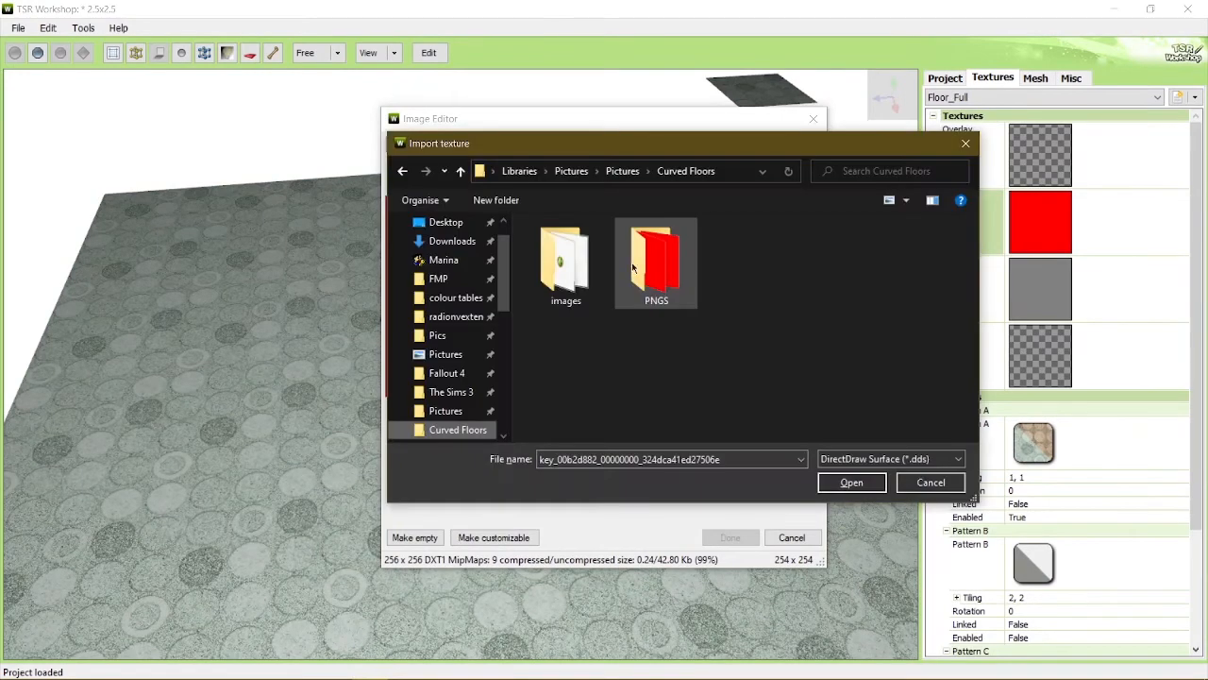
pyautogui.doubleClick(585, 253)
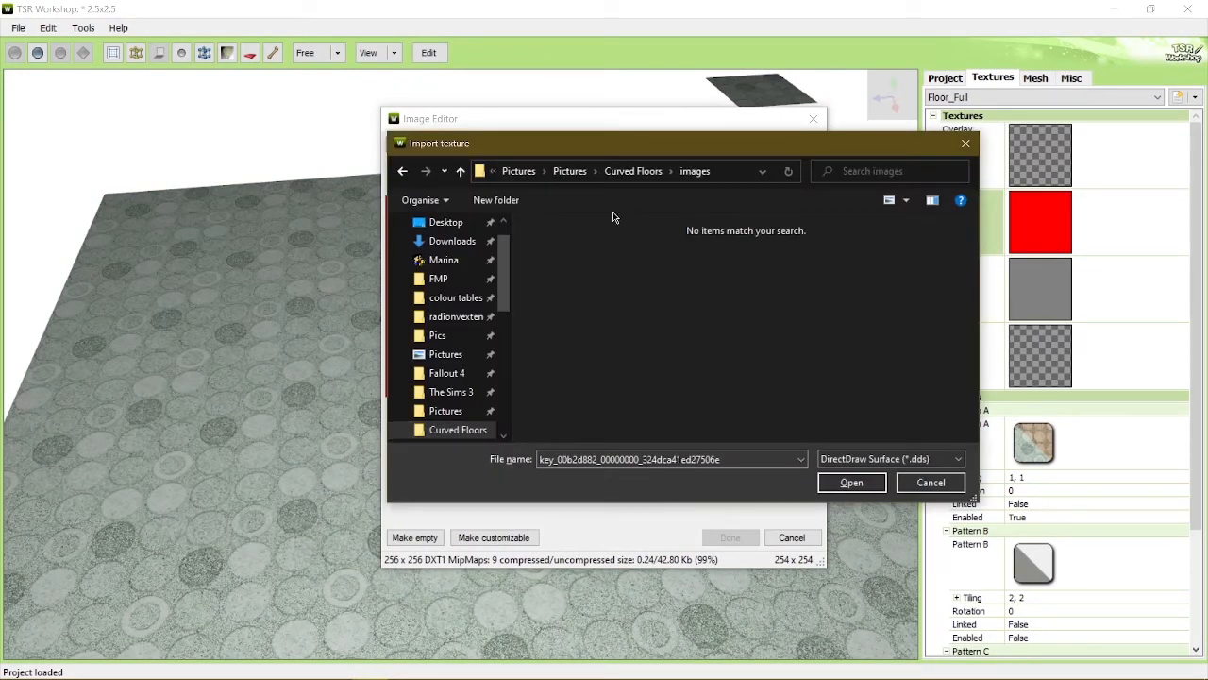
pyautogui.click(633, 171)
pyautogui.doubleClick(656, 260)
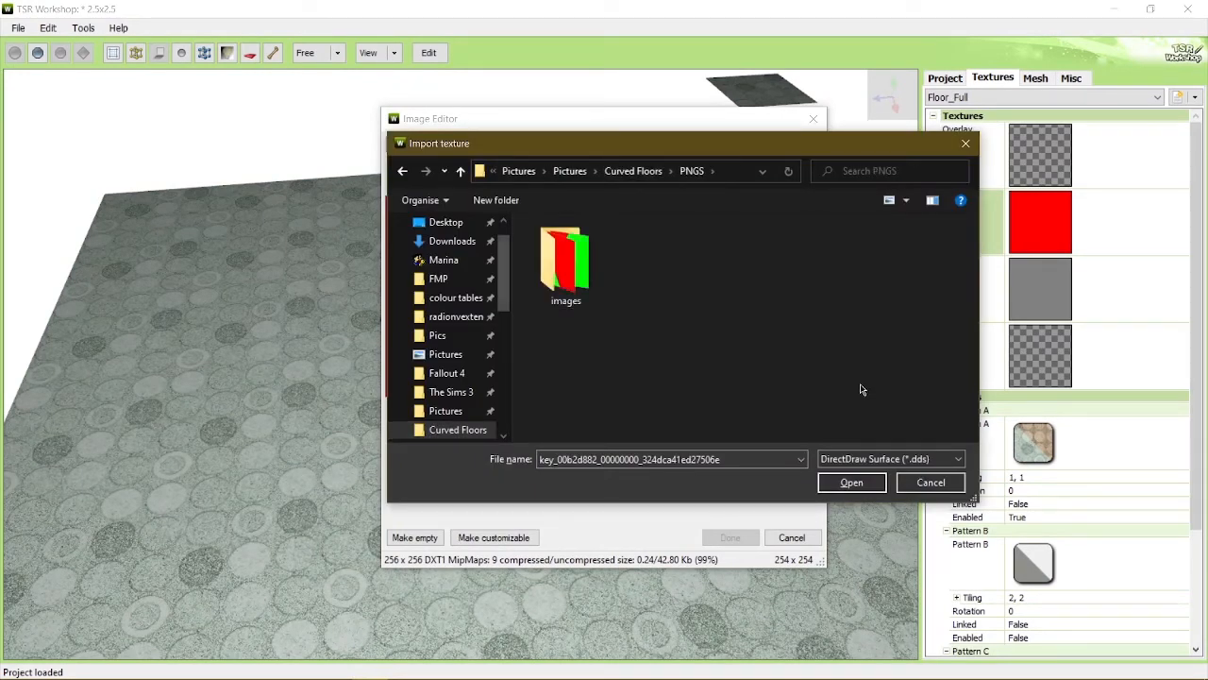
pyautogui.click(891, 458)
pyautogui.click(887, 487)
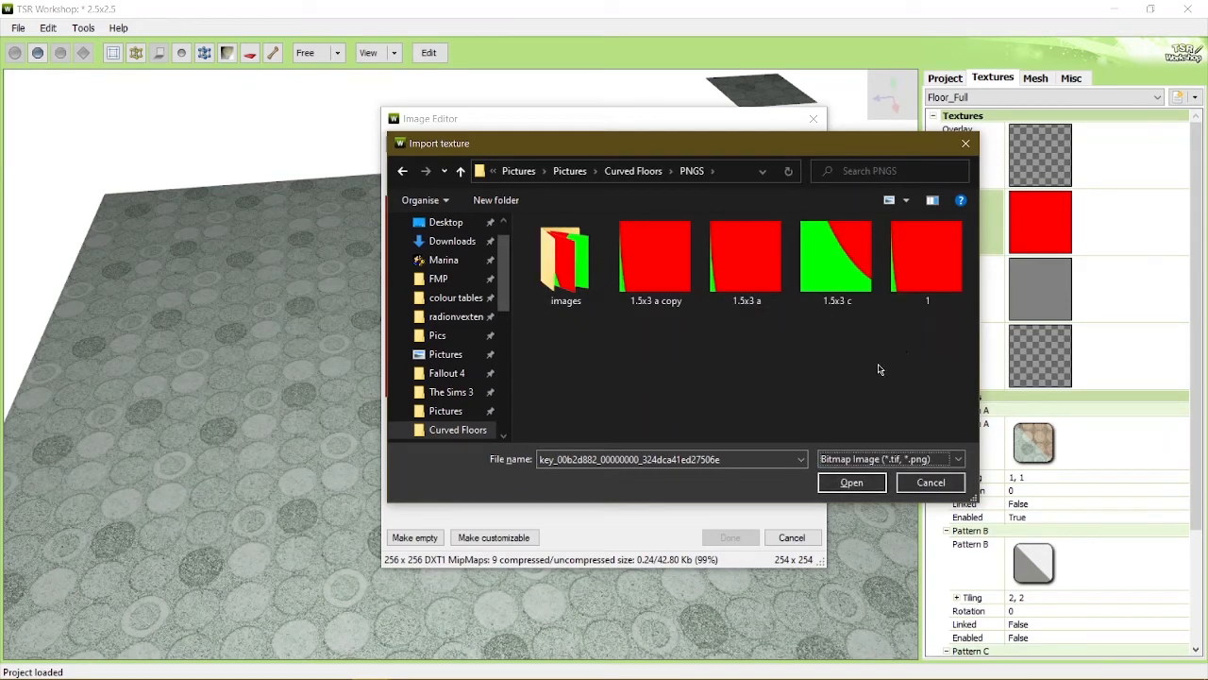
# Import 2.5x2.5_01 from the images subfolder as the mask texture and accept it.
pyautogui.click(560, 275)
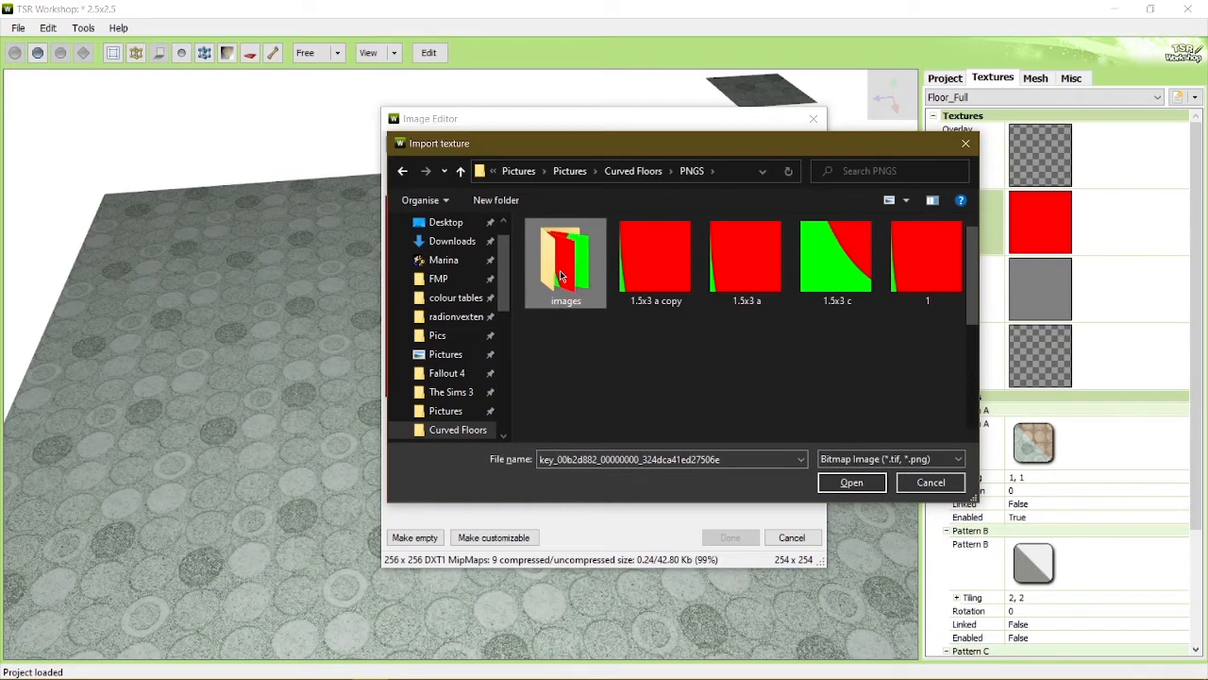
pyautogui.doubleClick(560, 276)
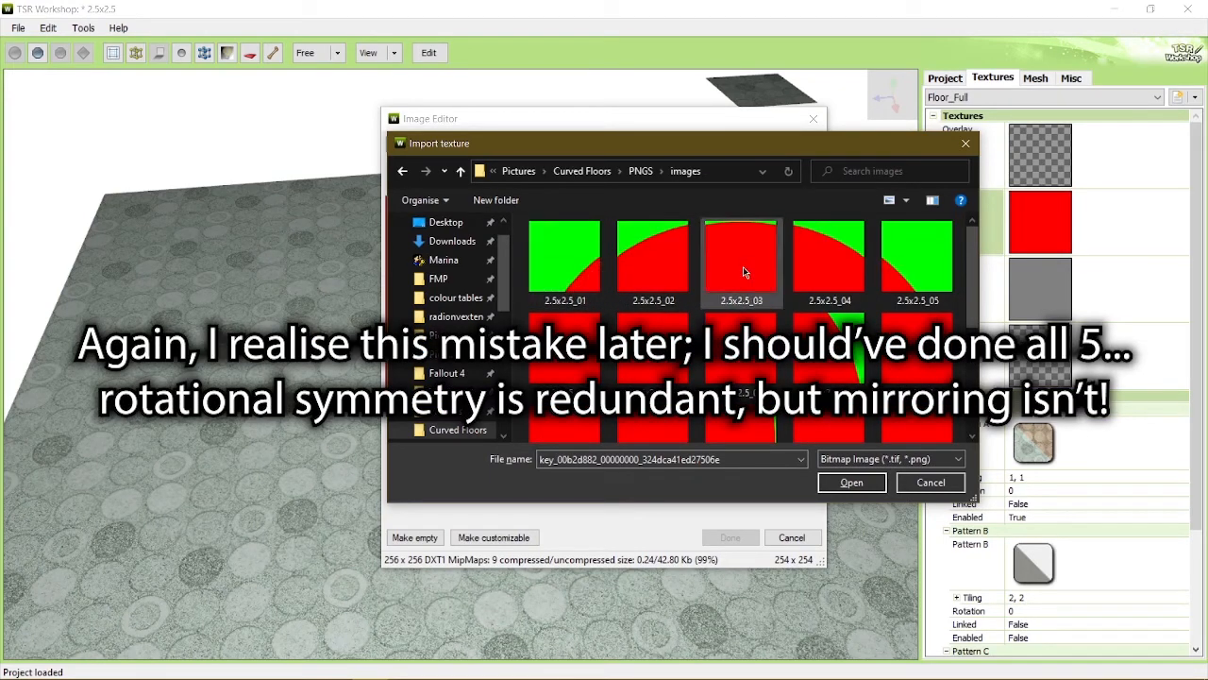
pyautogui.click(743, 272)
pyautogui.click(567, 255)
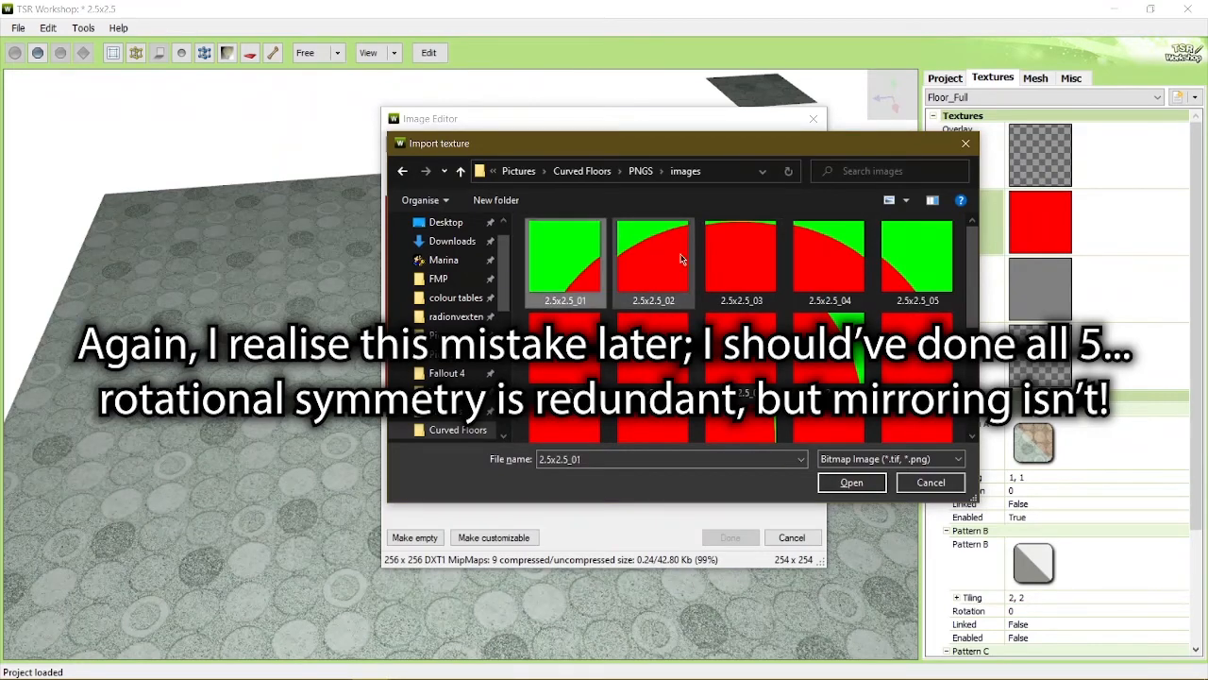
pyautogui.doubleClick(555, 264)
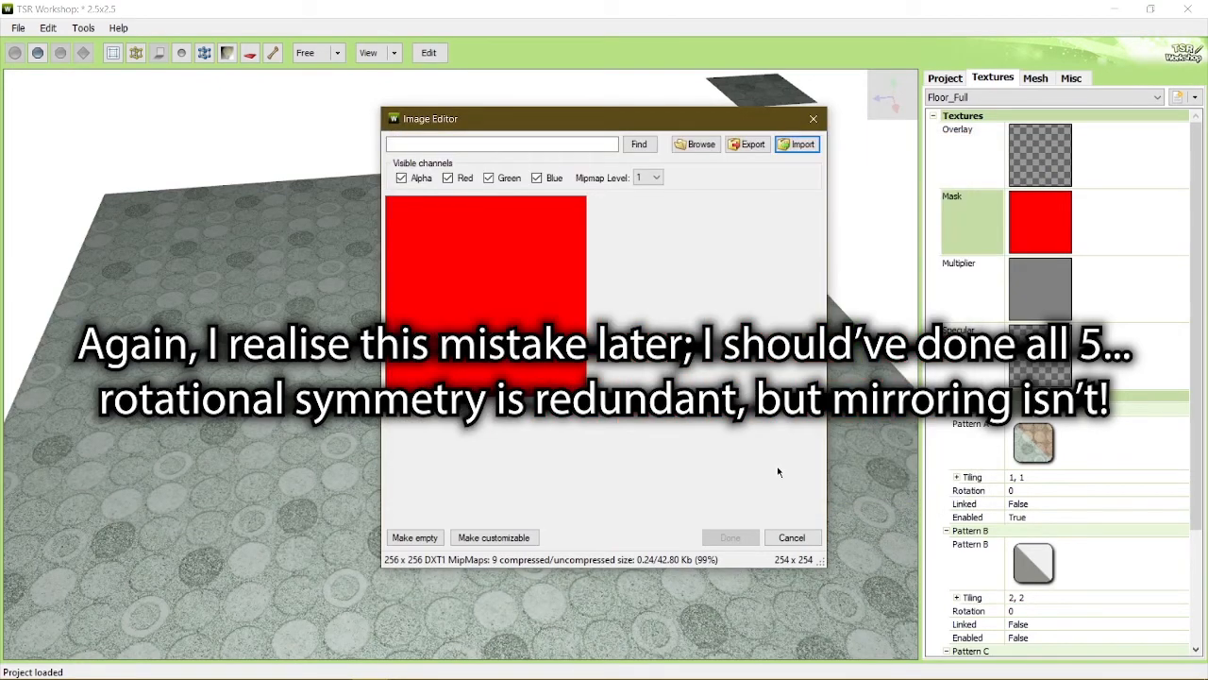
pyautogui.click(610, 531)
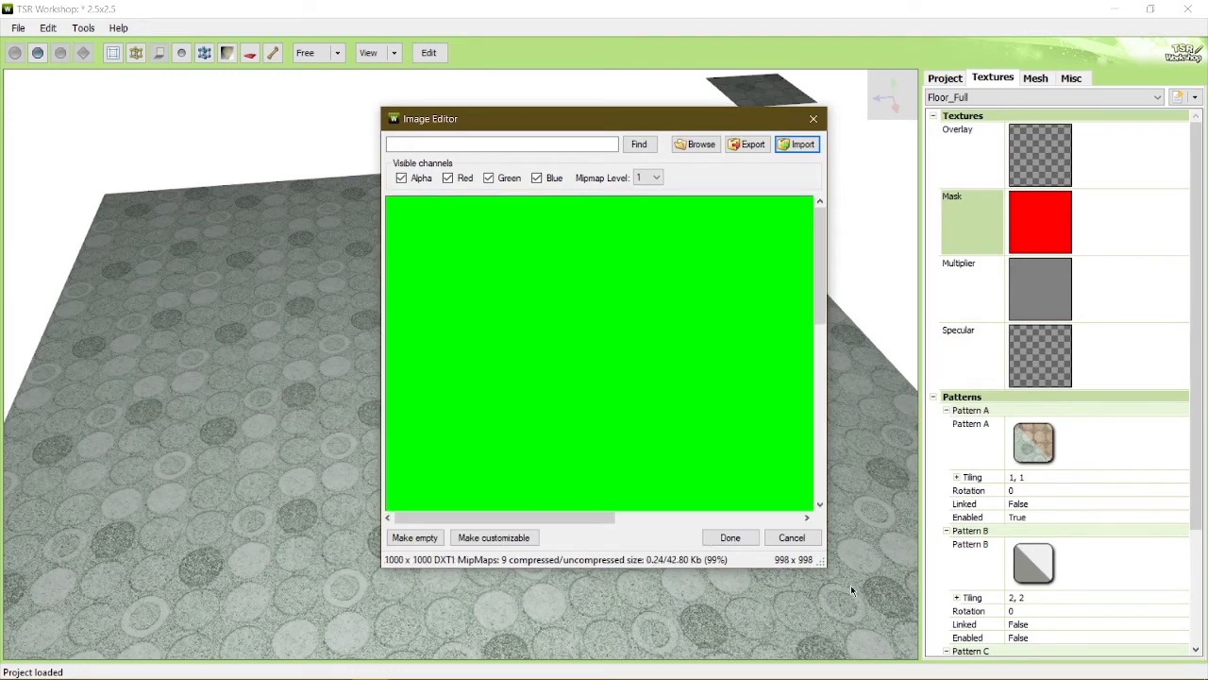
pyautogui.click(727, 540)
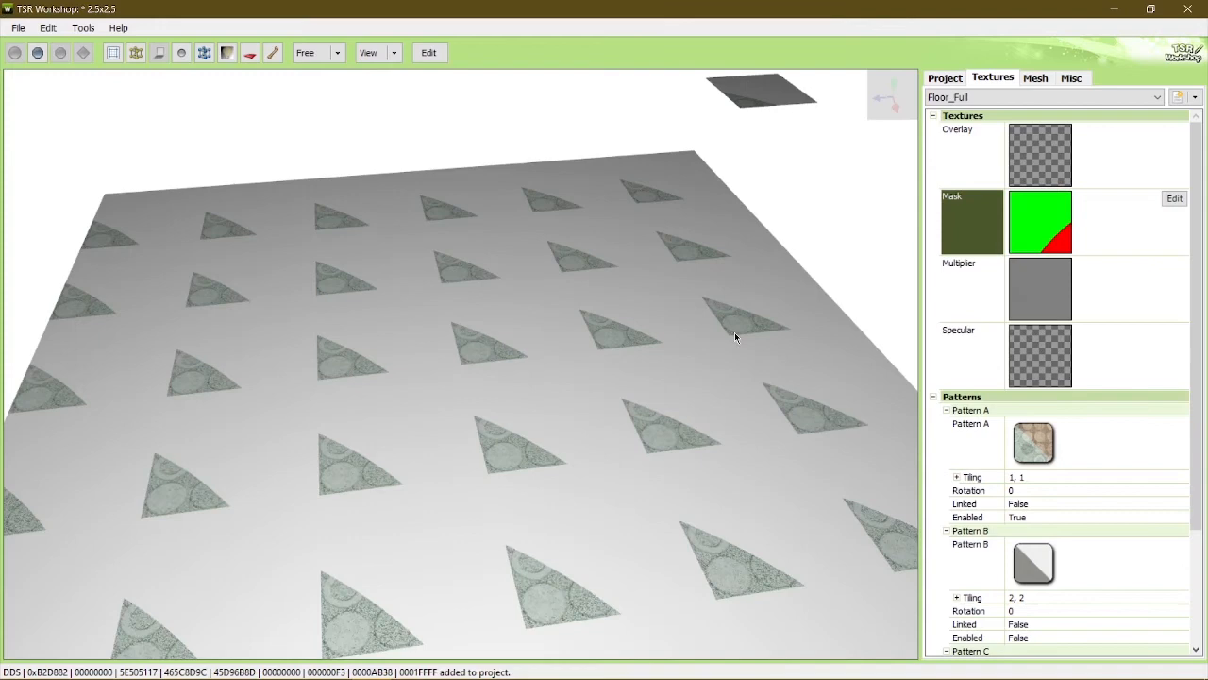
# Replace Pattern A's circle carpet pattern with solidColor_1 from the Miscellaneous category.
pyautogui.moveTo(733, 334); pyautogui.dragTo(472, 416)
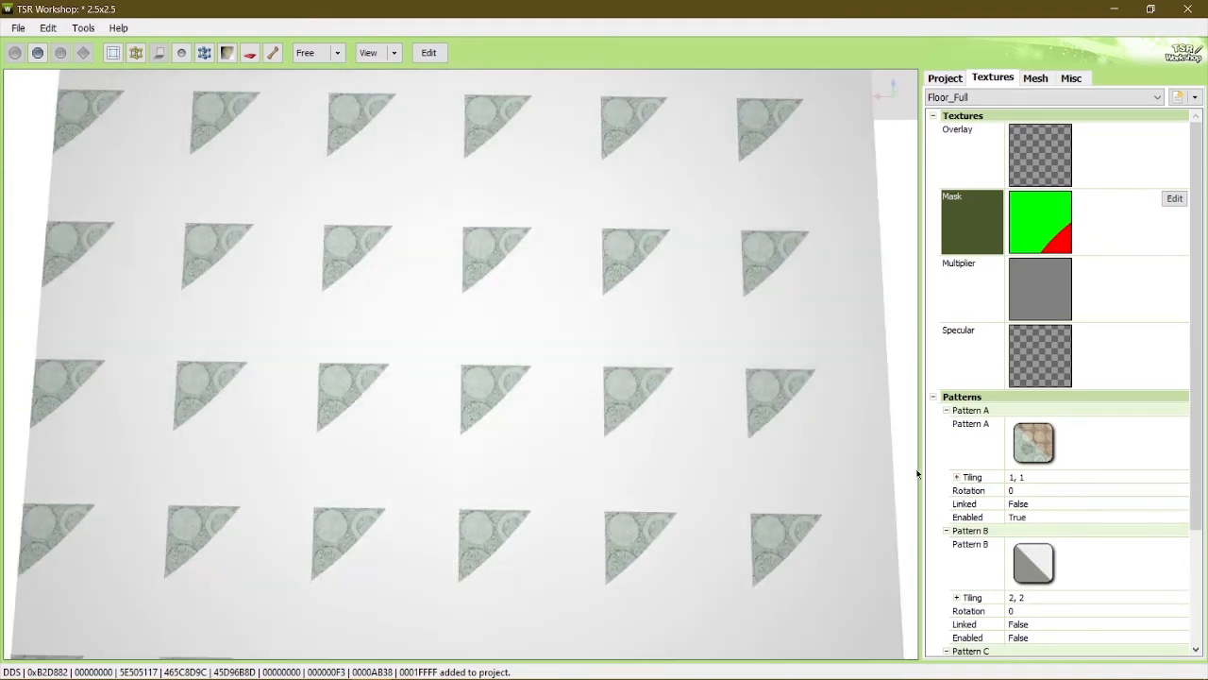
pyautogui.click(1054, 434)
pyautogui.click(1174, 425)
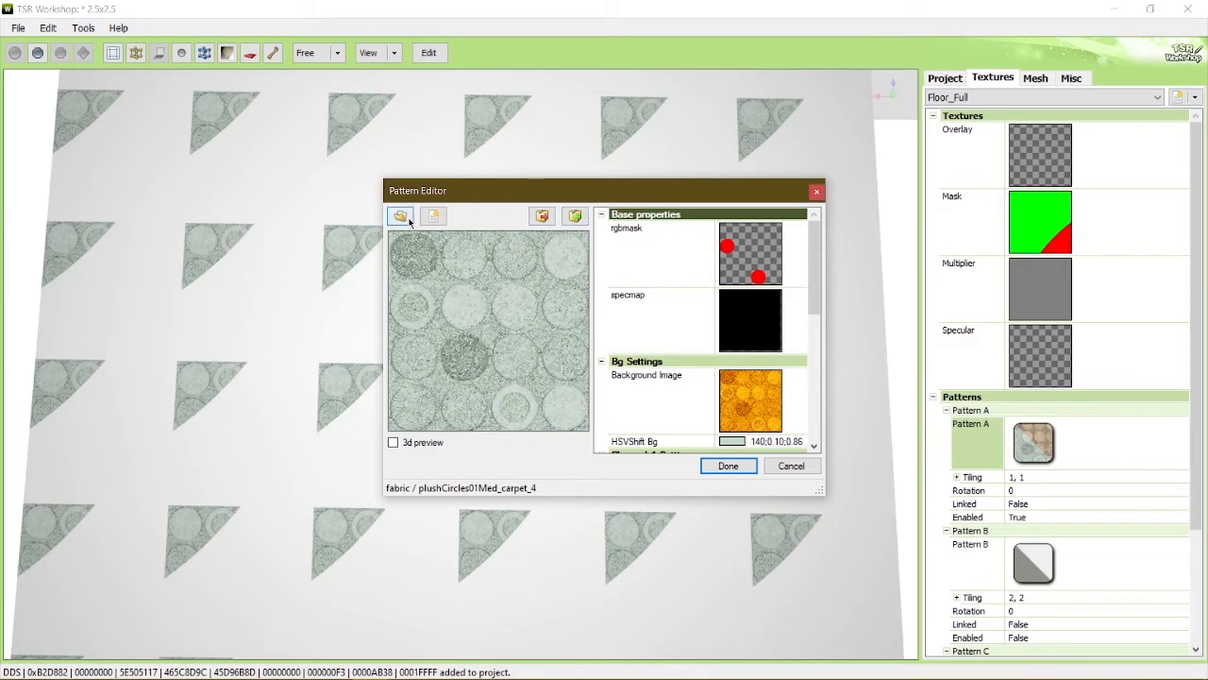
pyautogui.click(401, 217)
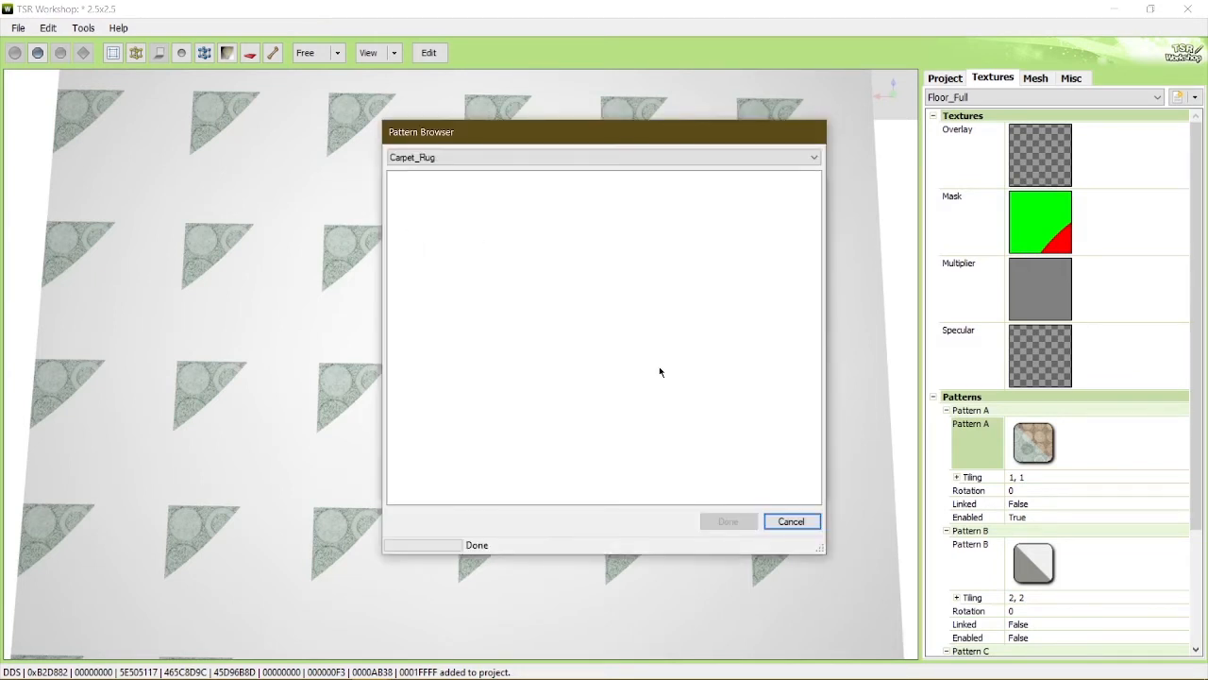
pyautogui.click(545, 158)
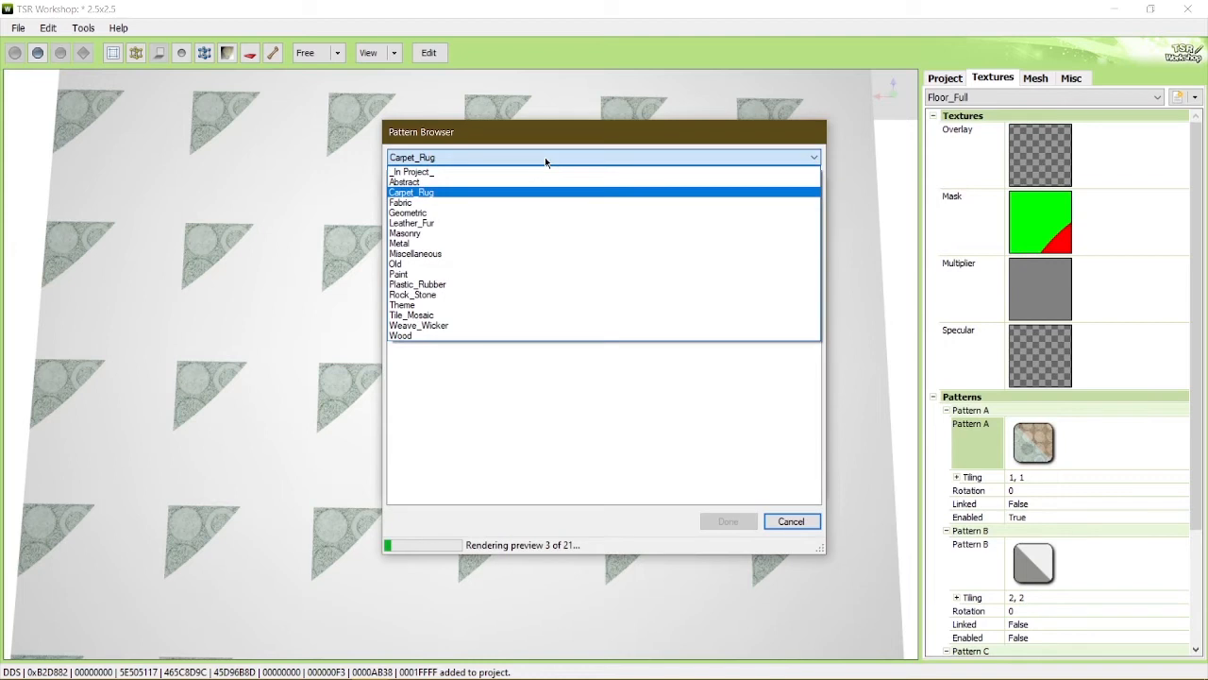
pyautogui.click(453, 253)
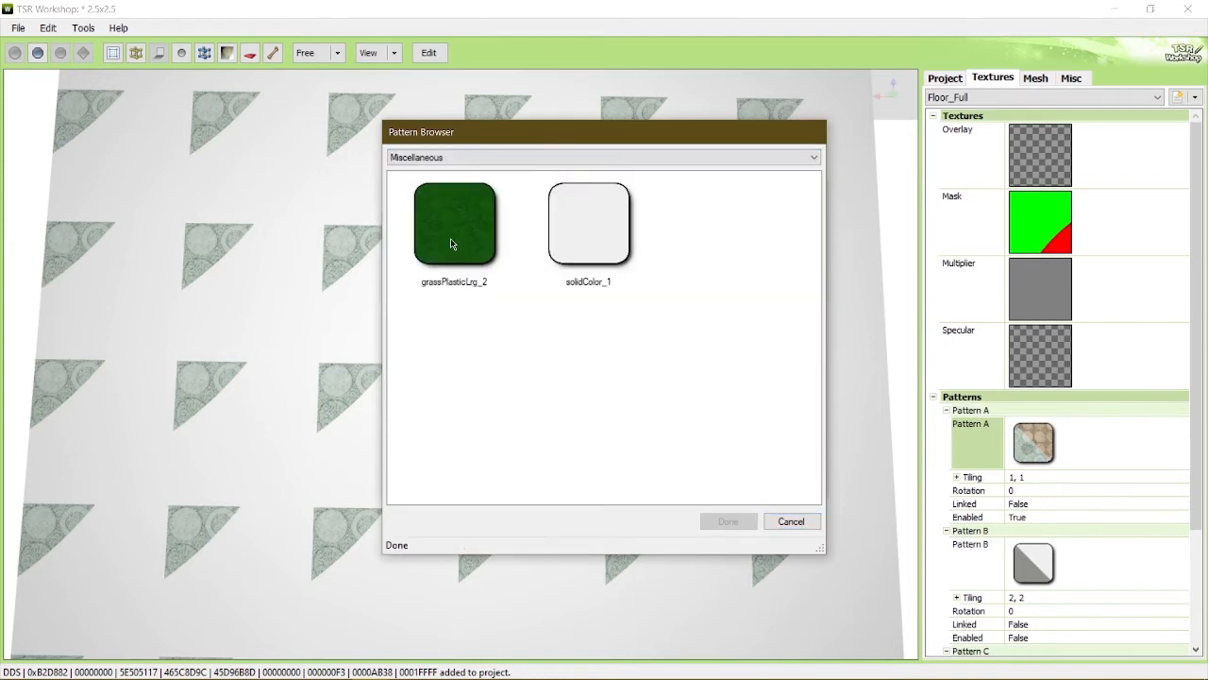
pyautogui.click(588, 248)
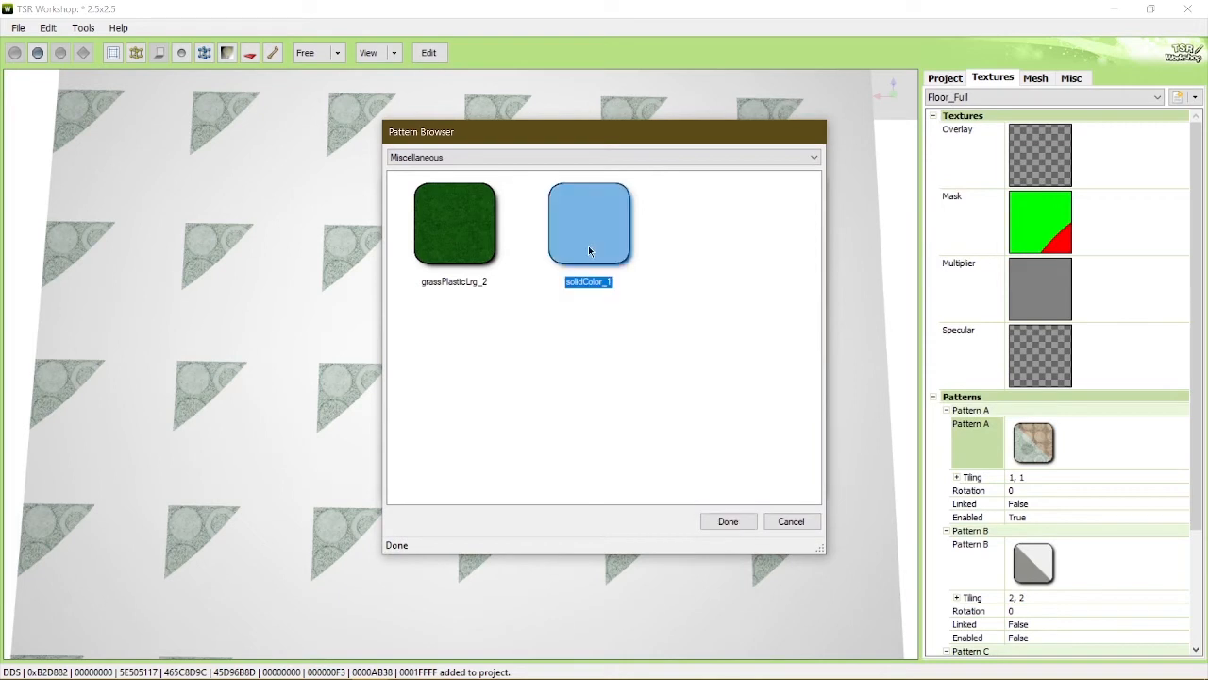
pyautogui.click(714, 522)
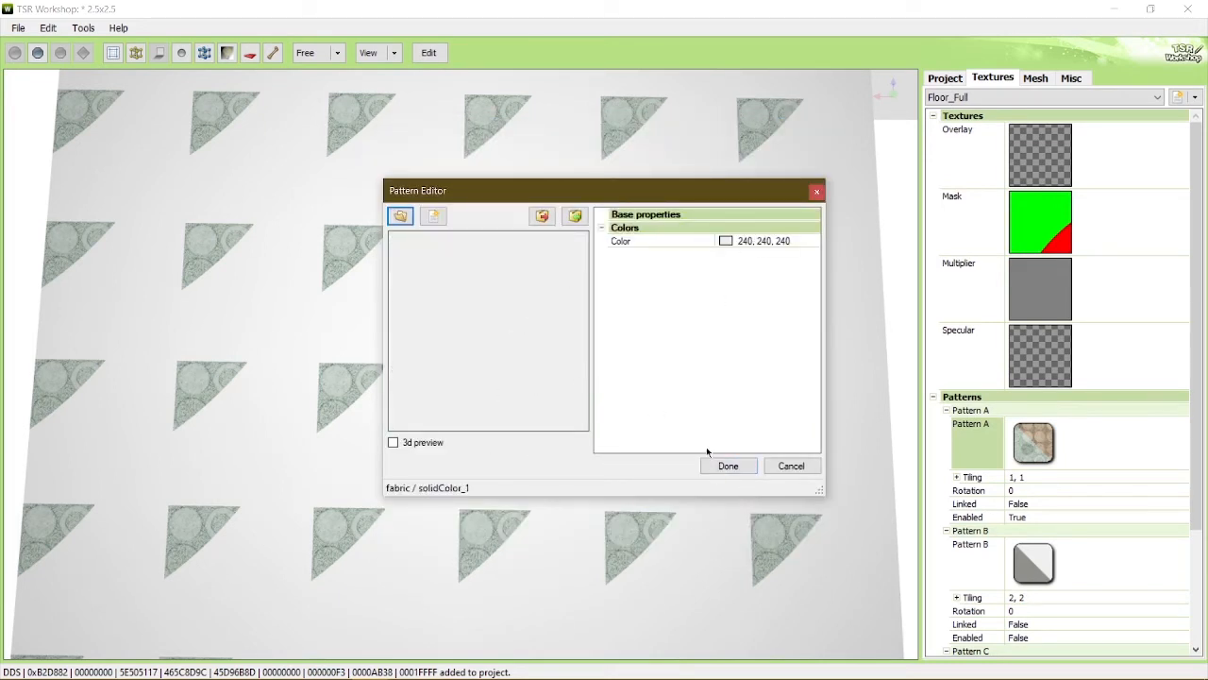
# Set Pattern A's solid colour to pink (225, 145, 145) and apply the pattern.
pyautogui.click(722, 242)
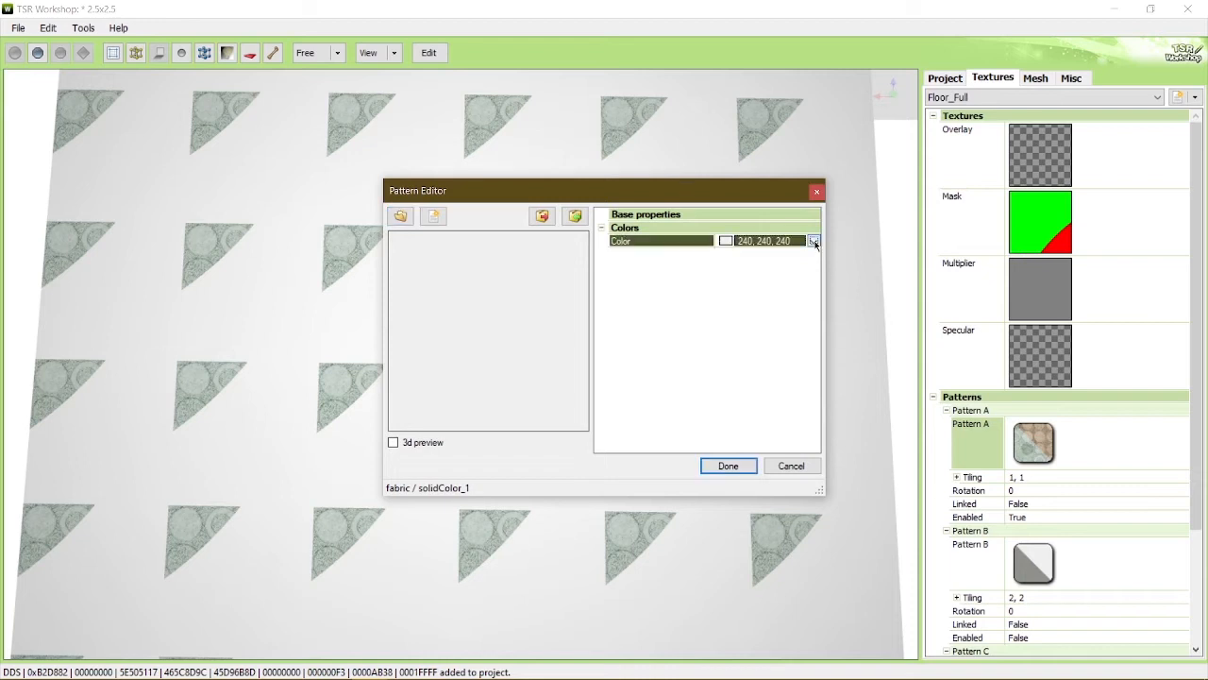
pyautogui.click(814, 241)
pyautogui.click(731, 287)
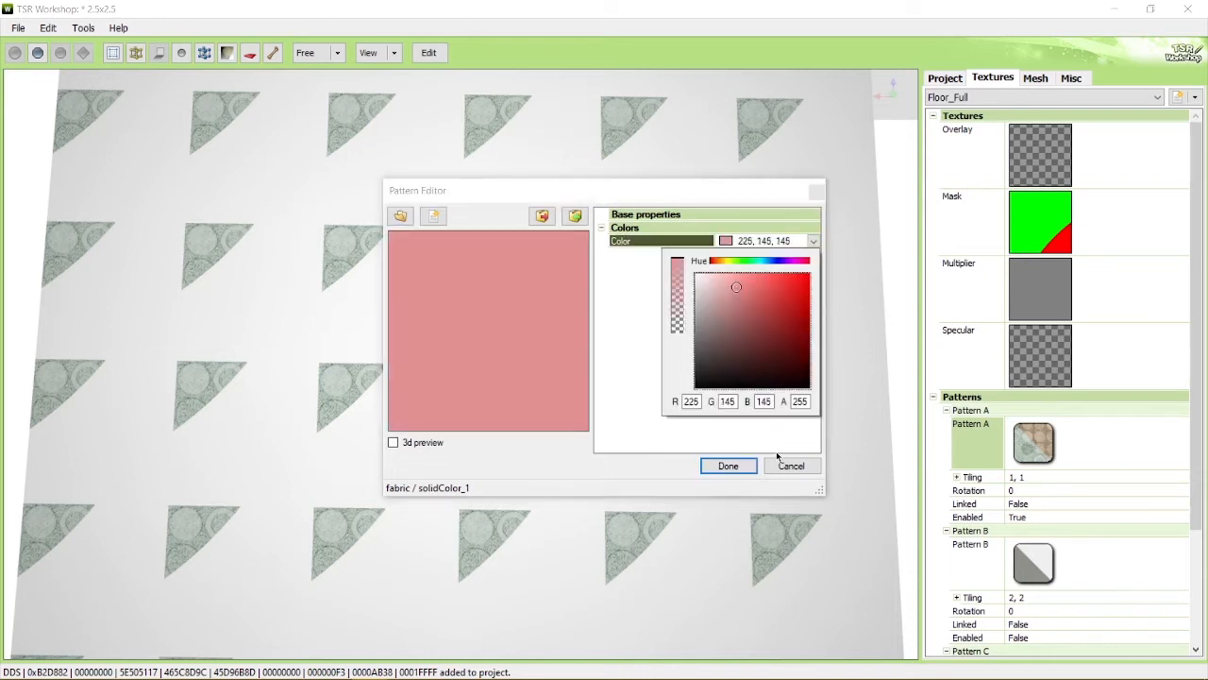
pyautogui.click(728, 466)
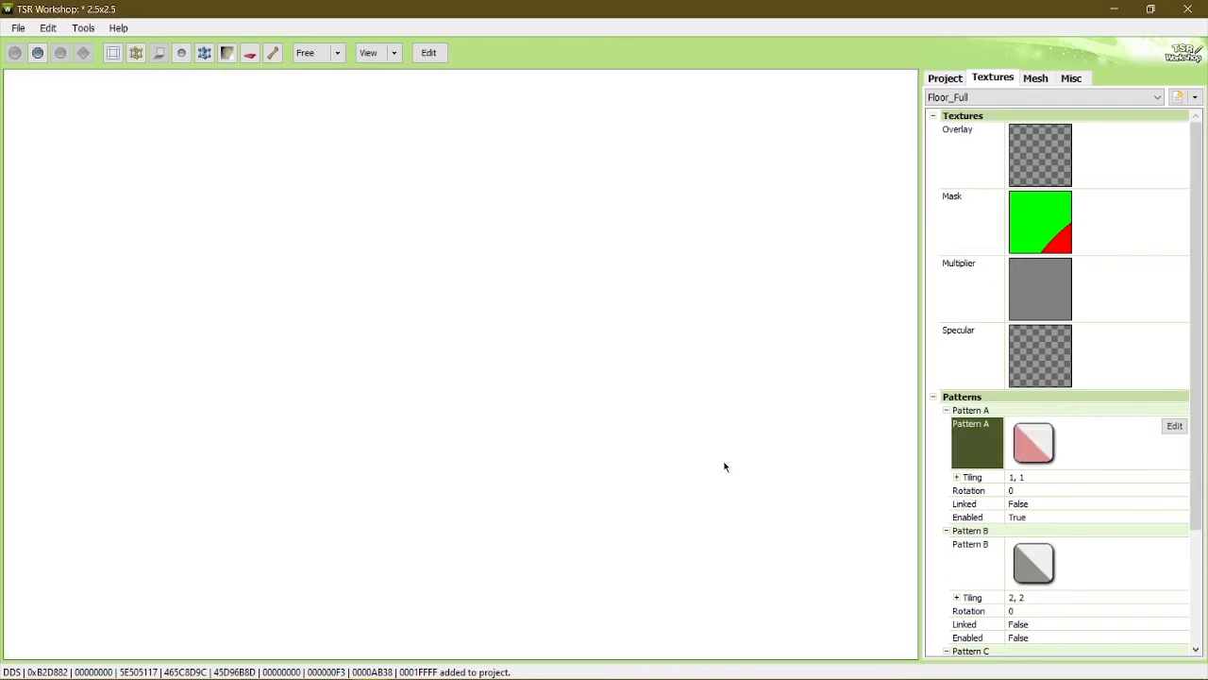
# Choose solidColor_1 from the Miscellaneous category as the pattern for Pattern B.
pyautogui.click(1057, 558)
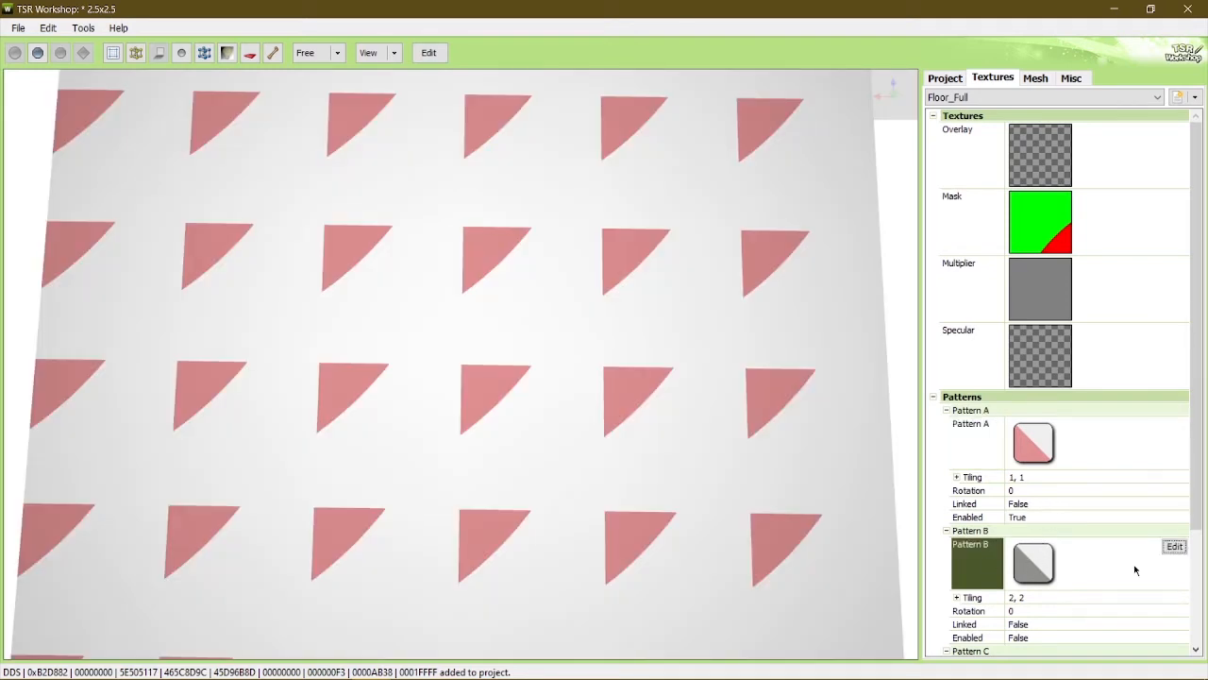
pyautogui.click(1174, 548)
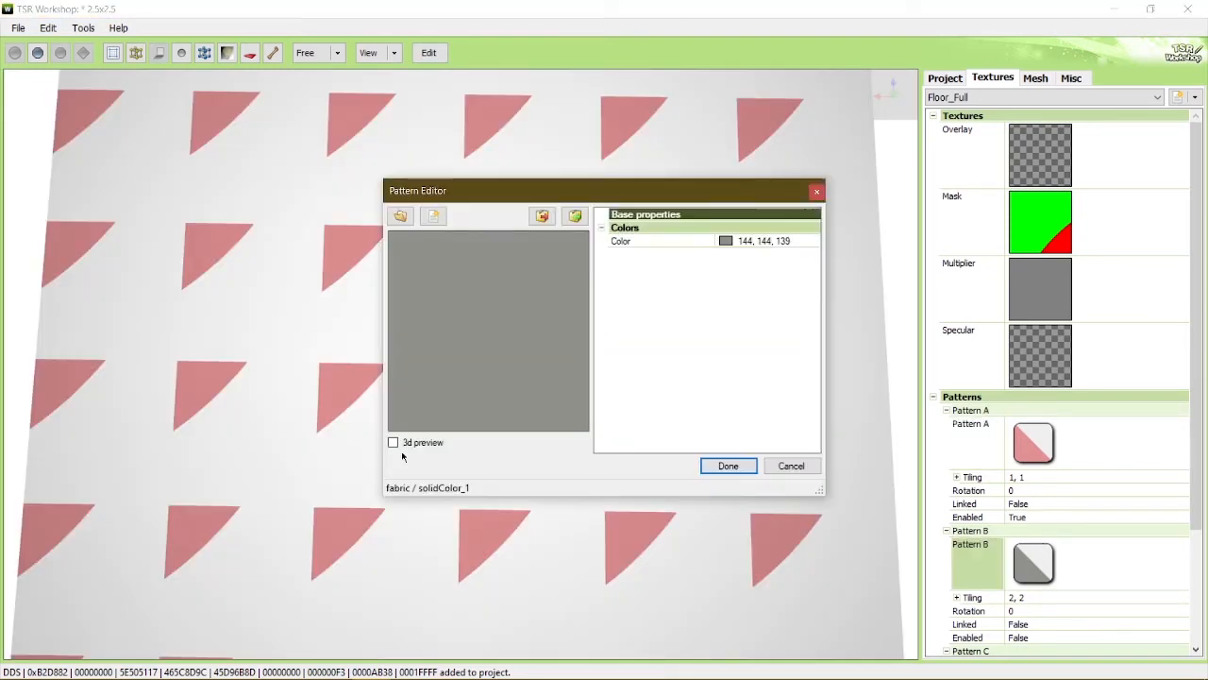
pyautogui.click(402, 214)
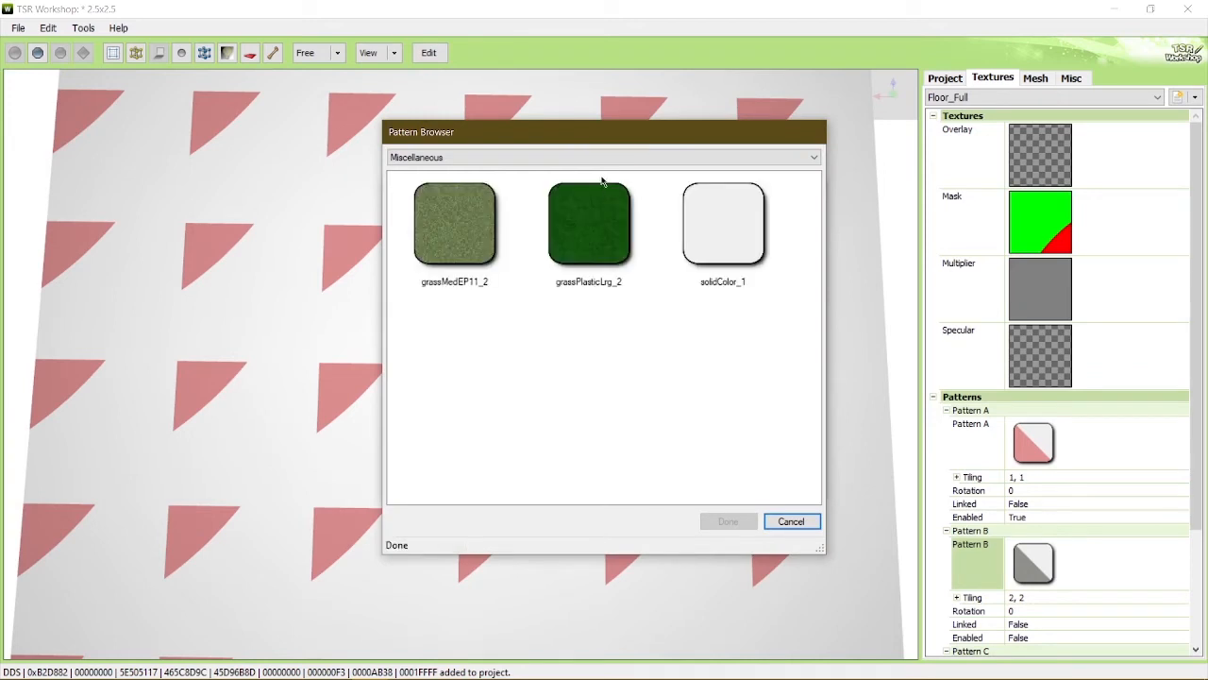
pyautogui.click(738, 248)
pyautogui.click(717, 522)
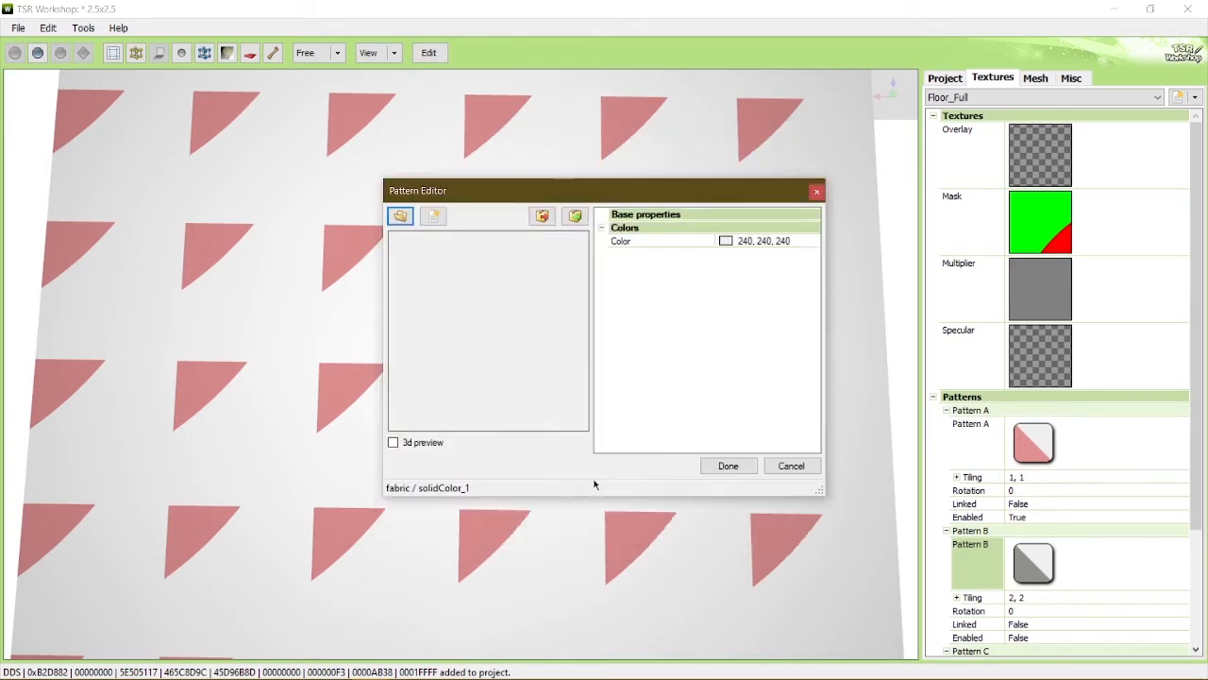
# Set Pattern B's solid colour to a light yellow and apply the pattern.
pyautogui.click(776, 244)
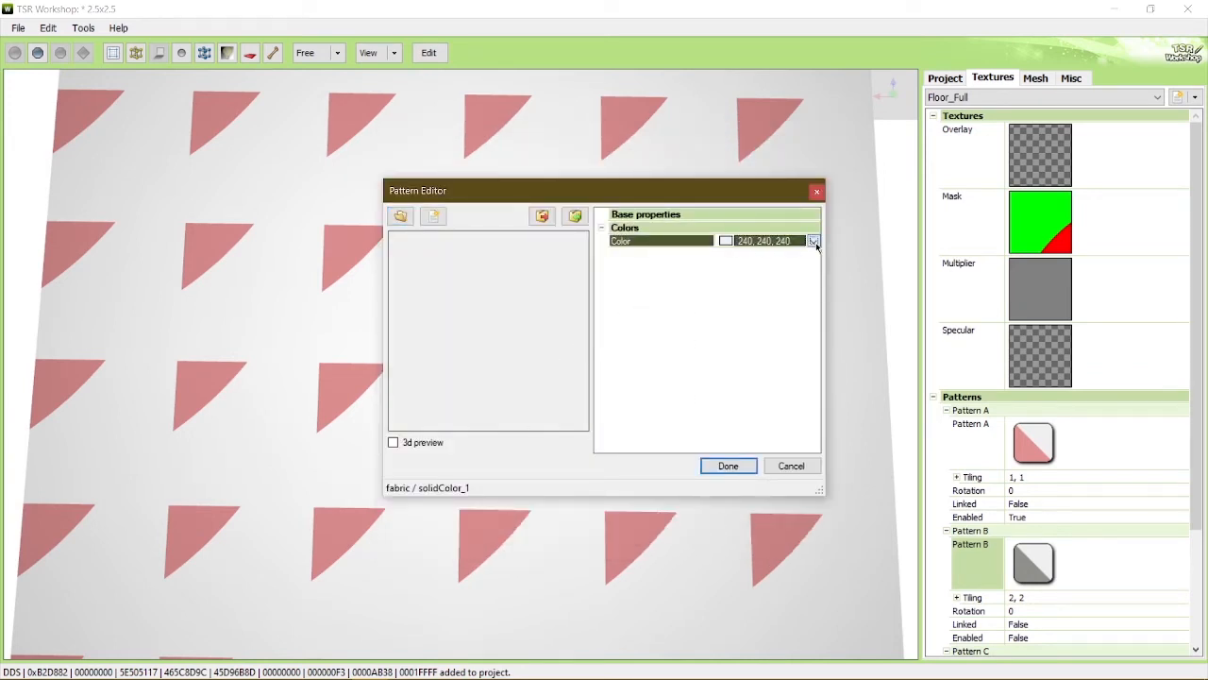
pyautogui.click(813, 241)
pyautogui.click(738, 303)
pyautogui.click(758, 337)
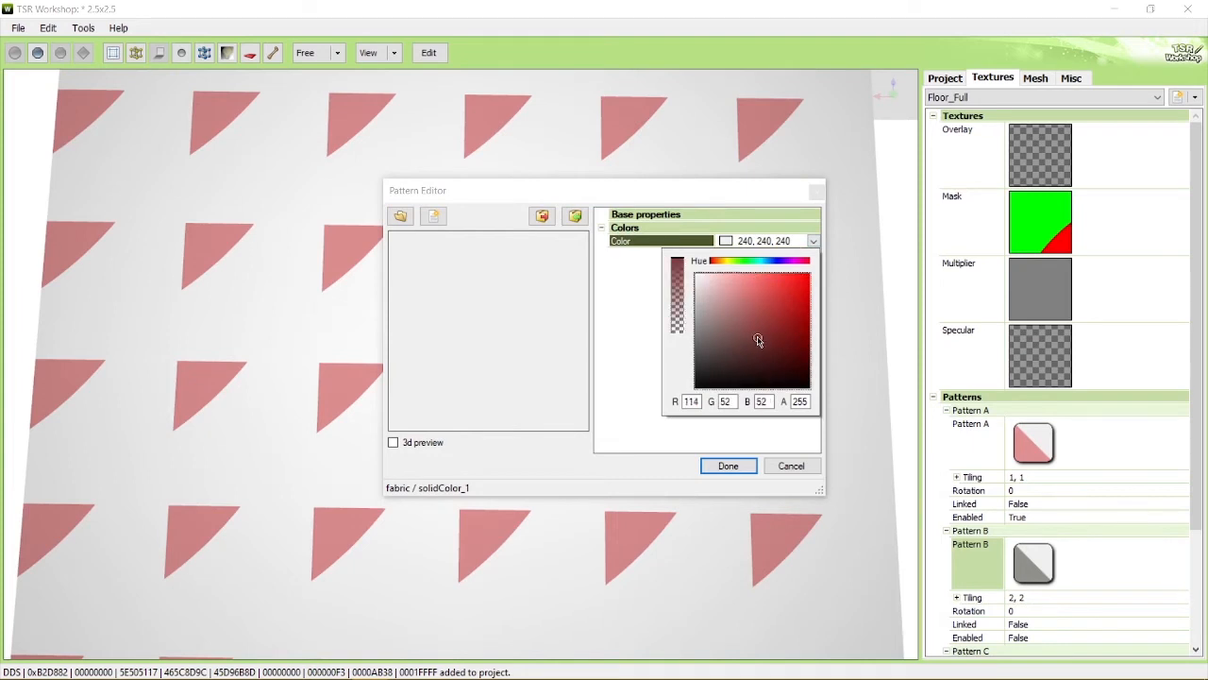
pyautogui.click(732, 262)
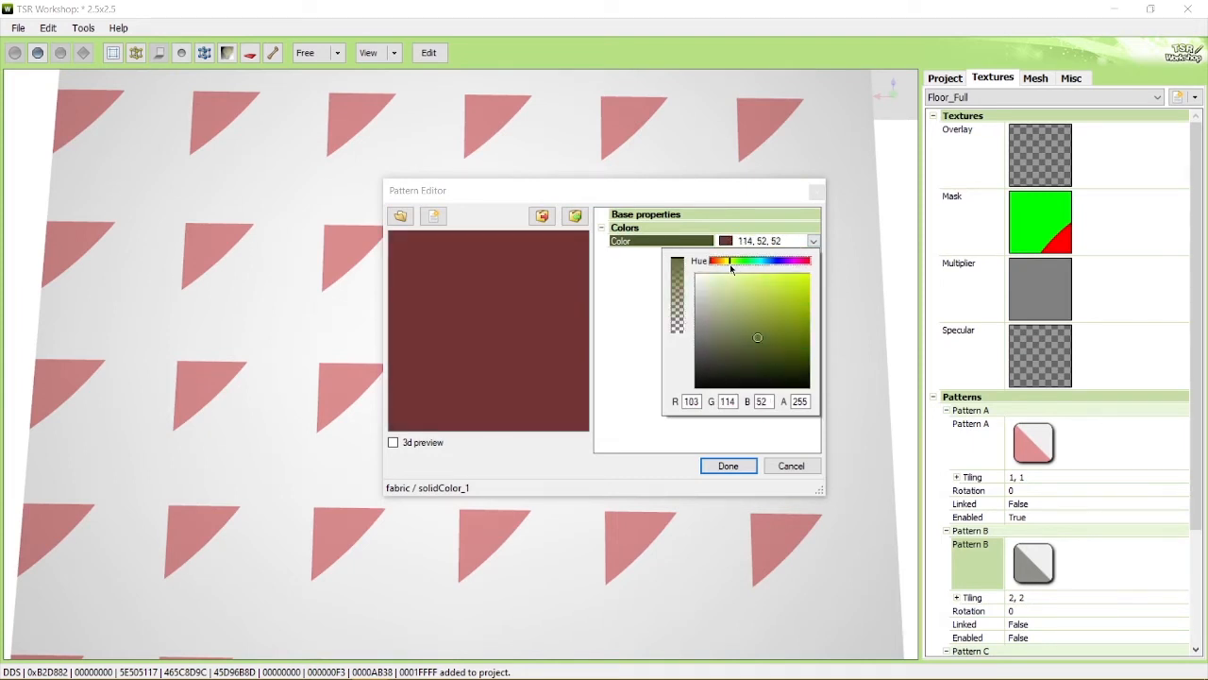
pyautogui.moveTo(746, 289); pyautogui.dragTo(760, 286)
pyautogui.click(746, 466)
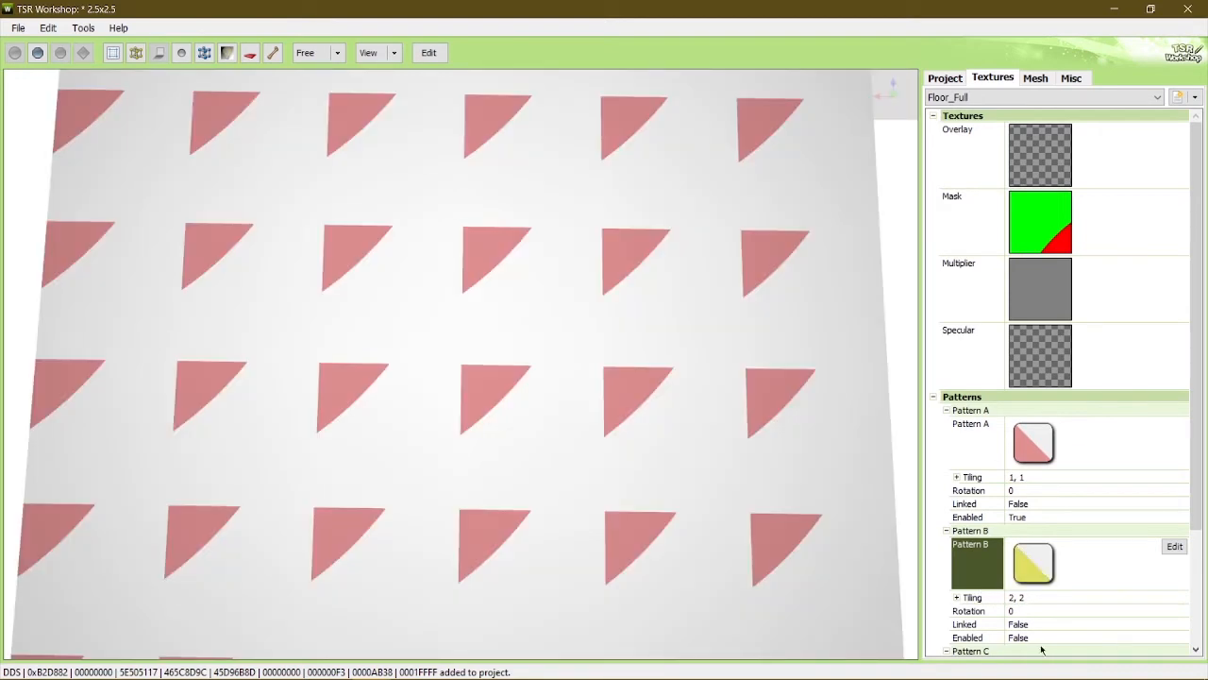
# Set Pattern B's tiling to 1, 1 and enable the pattern.
pyautogui.click(961, 597)
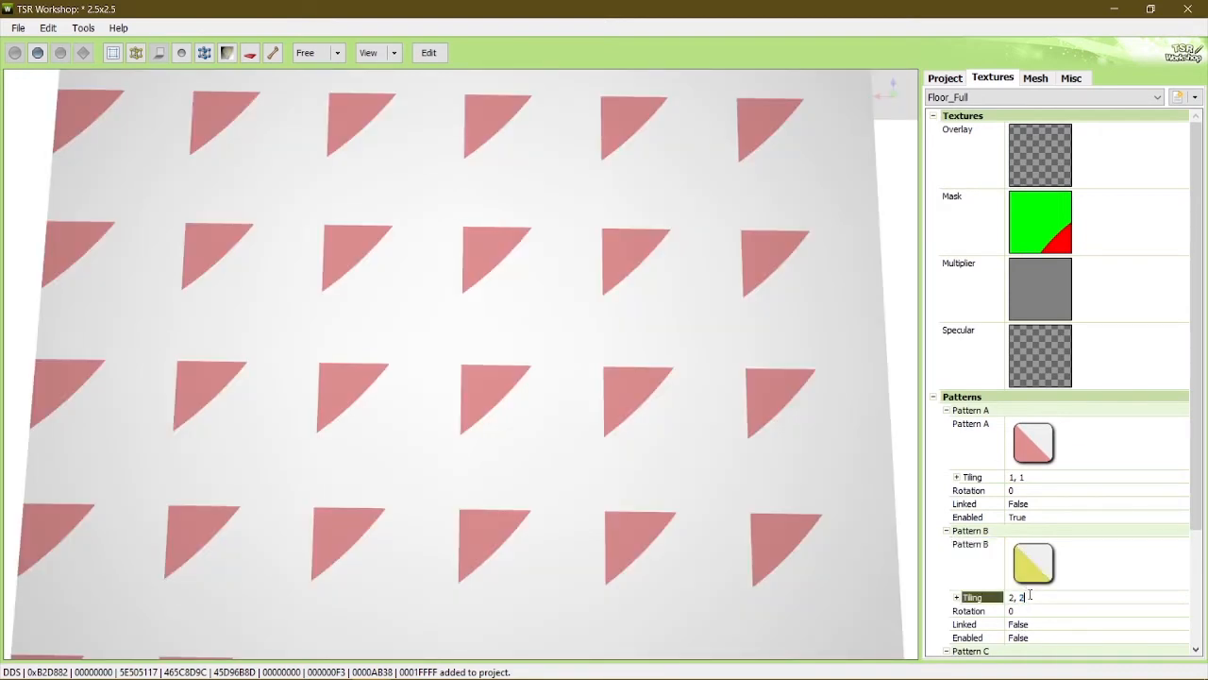
pyautogui.write('1, 1')
pyautogui.click(1015, 460)
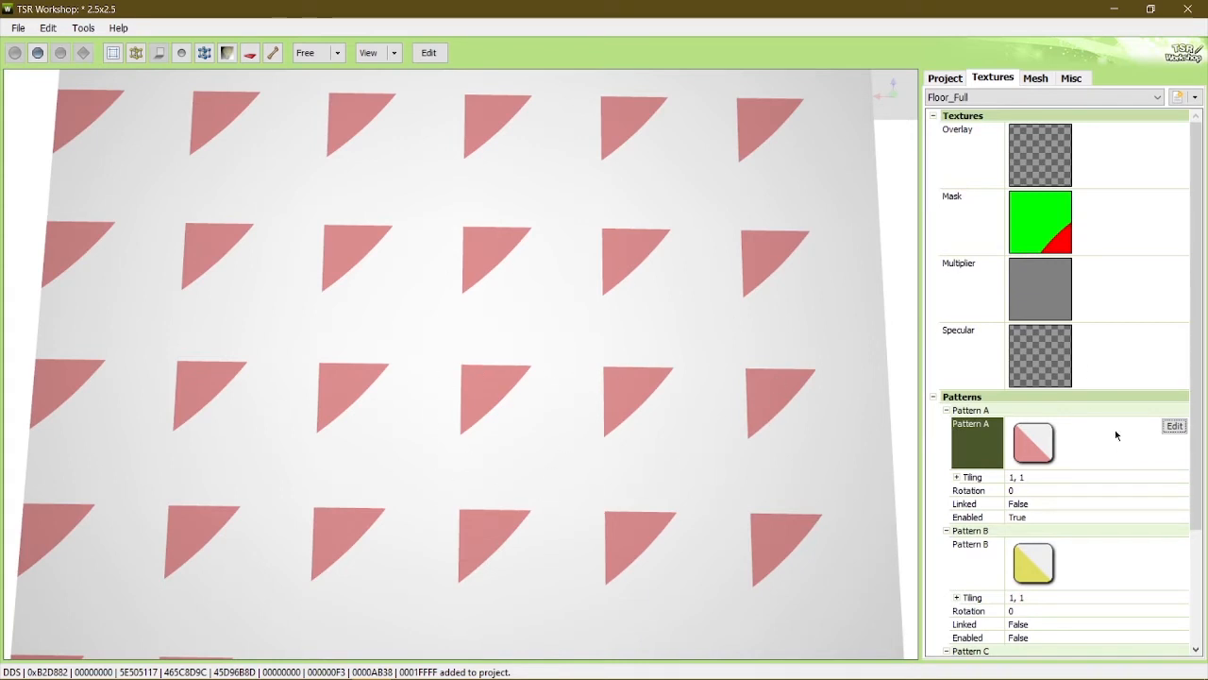
pyautogui.click(1034, 612)
pyautogui.click(1044, 623)
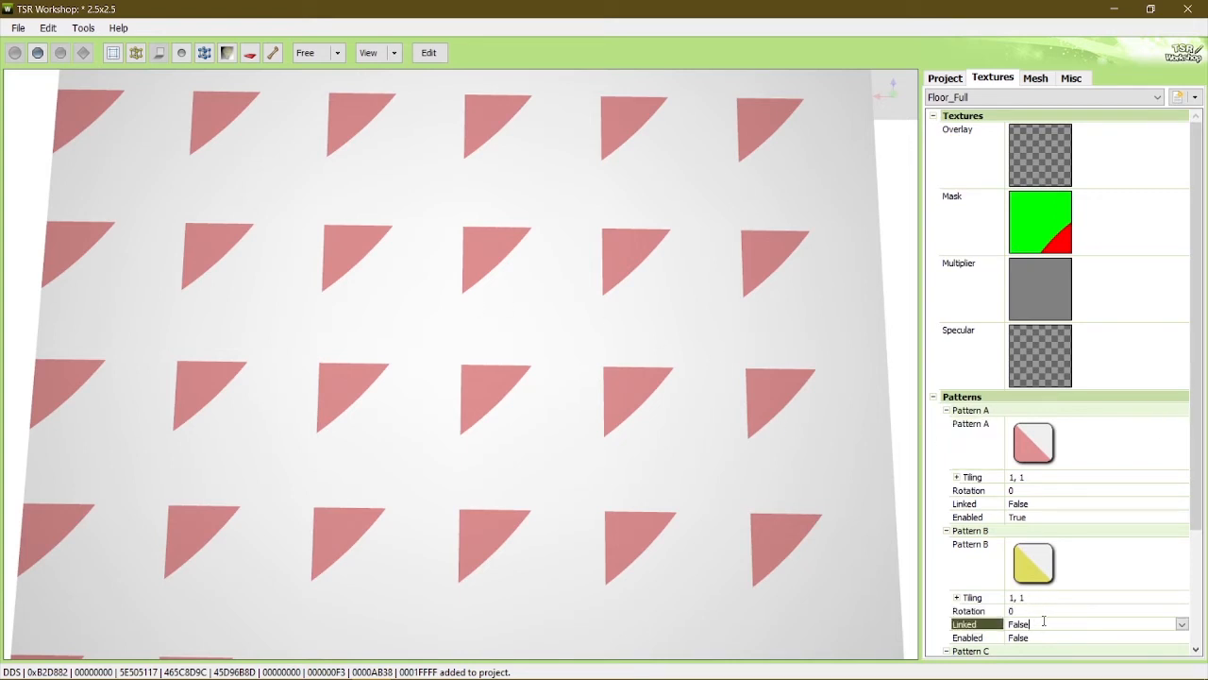
pyautogui.click(1180, 638)
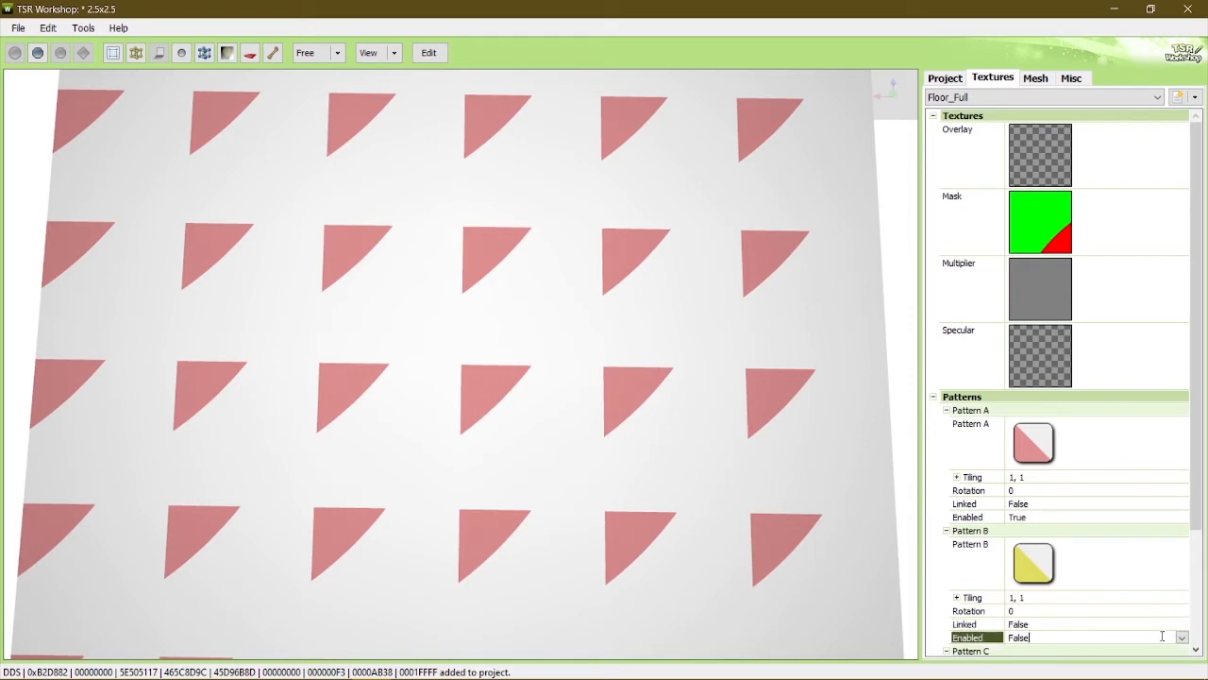
pyautogui.click(1182, 638)
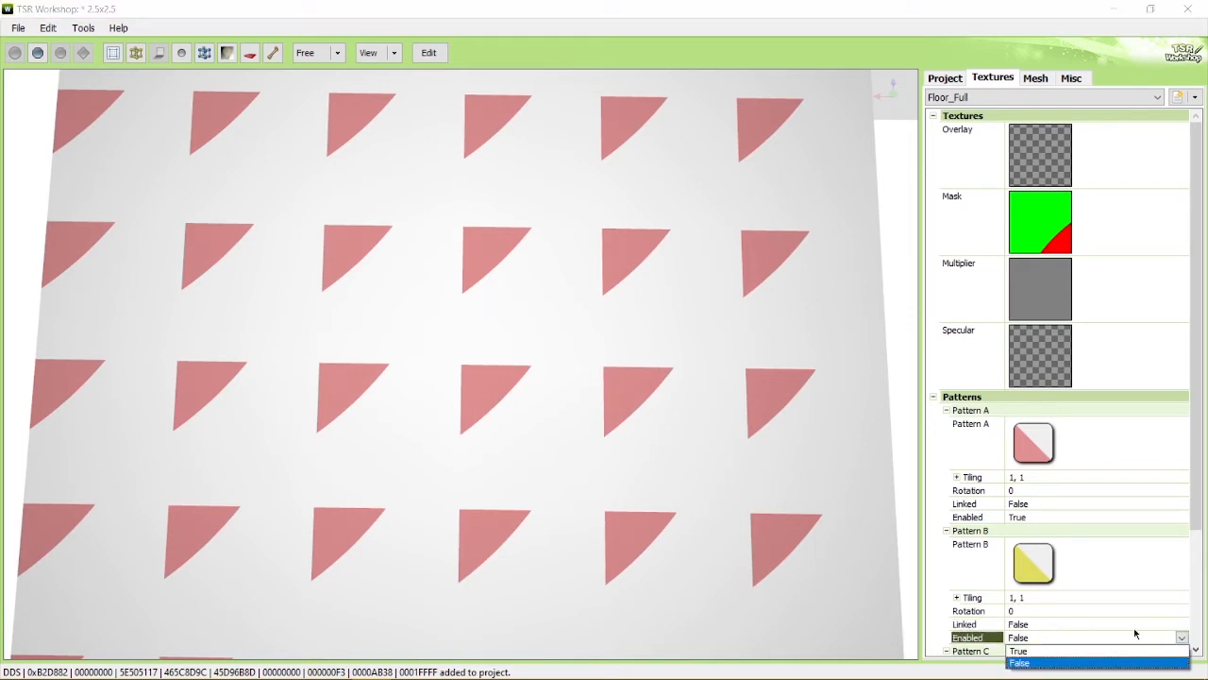
pyautogui.click(1084, 652)
pyautogui.moveTo(547, 299); pyautogui.dragTo(453, 242)
pyautogui.click(1045, 217)
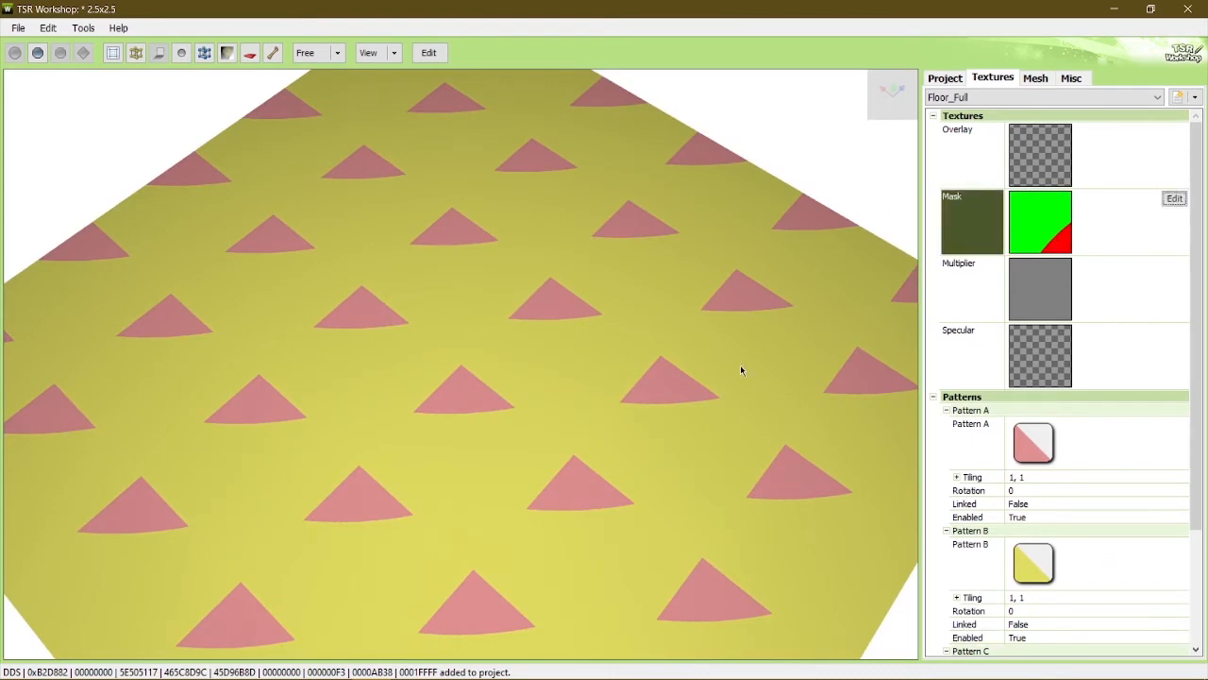
# Duplicate the current Floor_Full texture variant.
pyautogui.moveTo(742, 370); pyautogui.dragTo(426, 324)
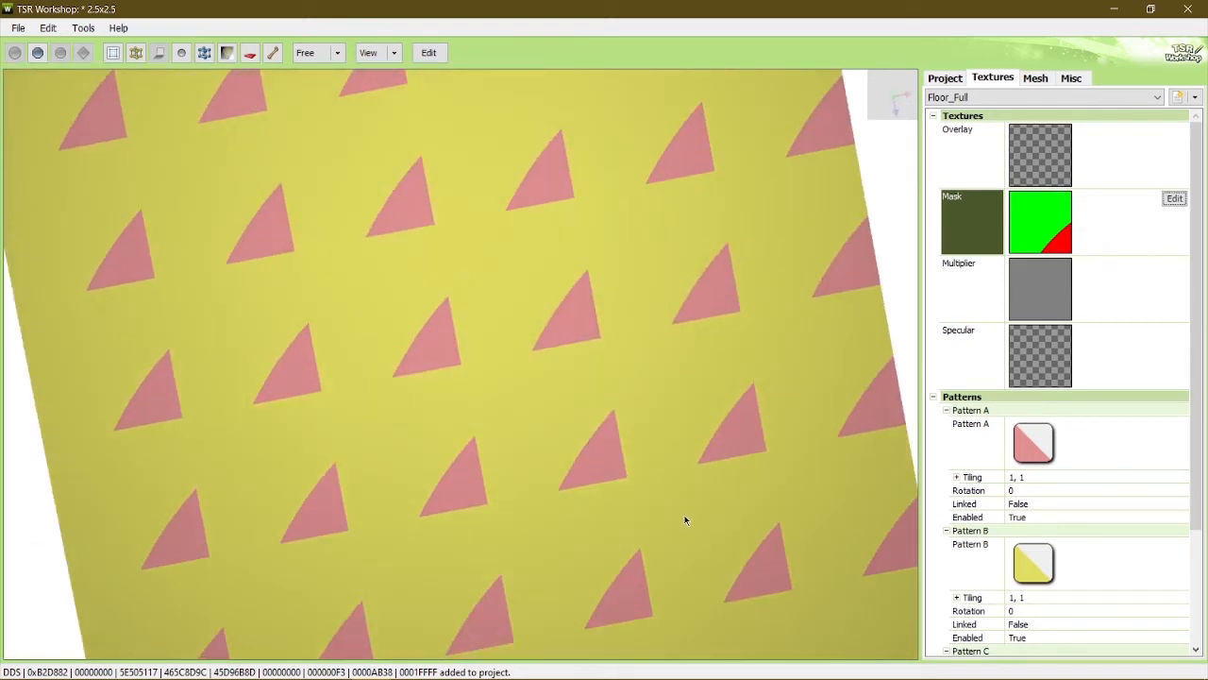
pyautogui.click(1195, 98)
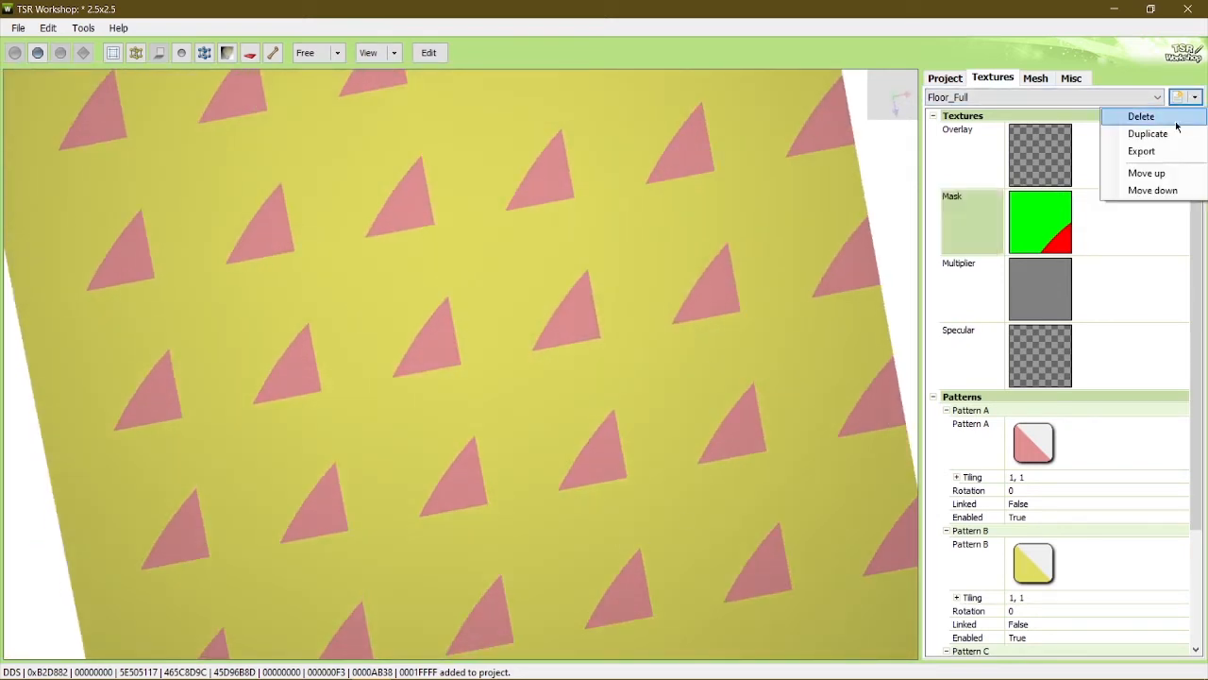
pyautogui.click(1170, 137)
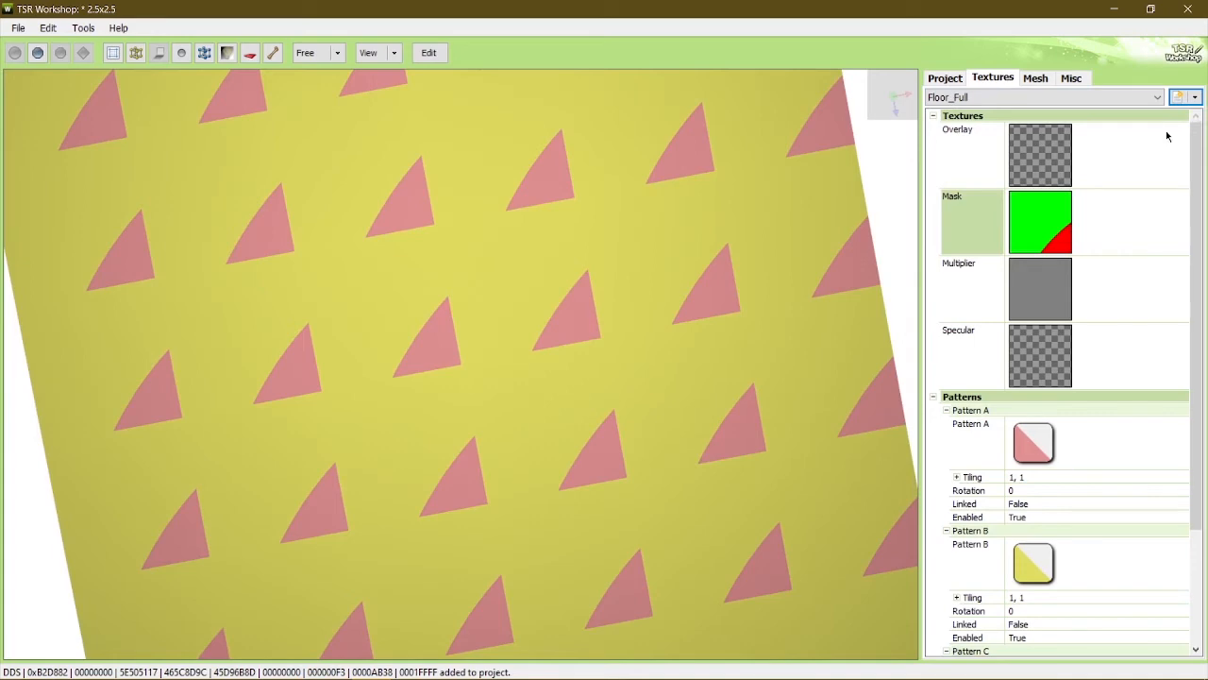
# Import 2.5x2.5_02 as the duplicated variant's mask and store it as a new texture without replacing the current one.
pyautogui.click(1144, 209)
pyautogui.click(1180, 200)
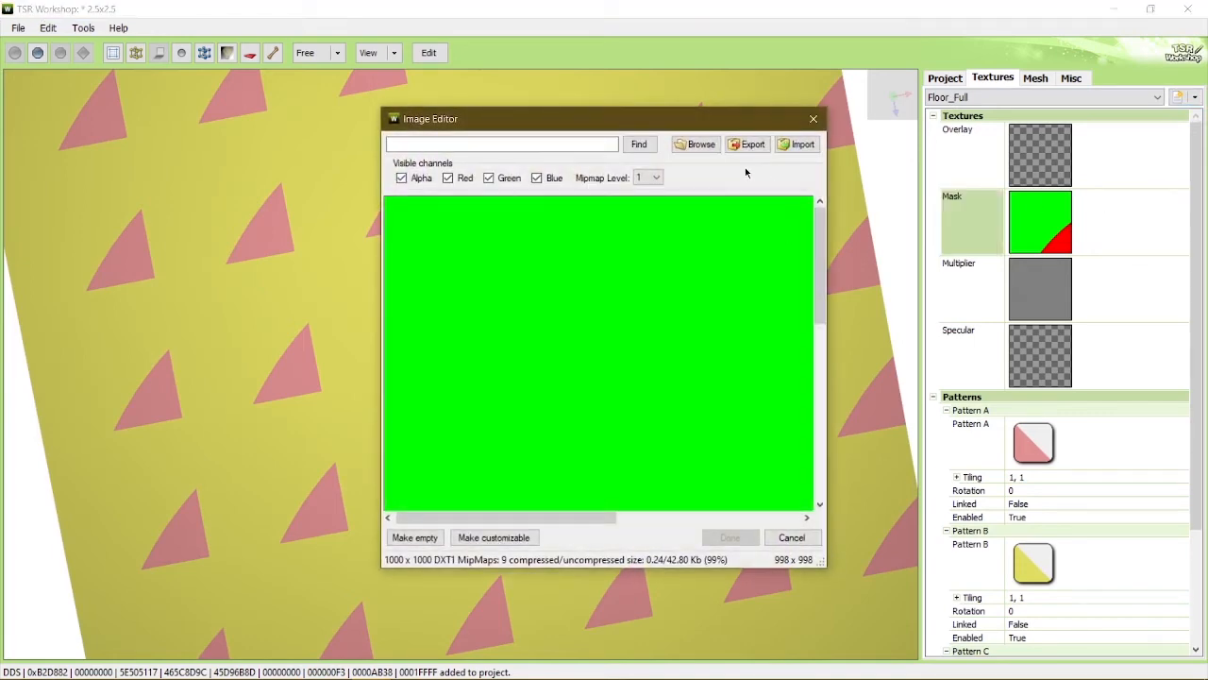
pyautogui.click(798, 143)
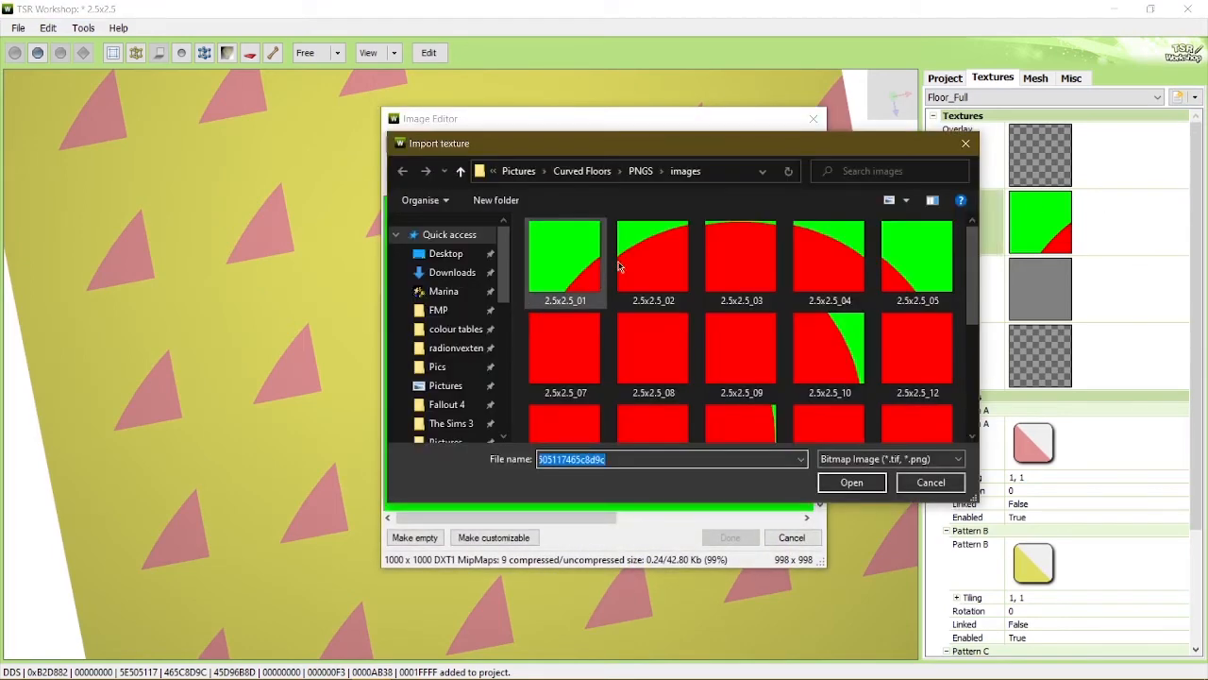
pyautogui.doubleClick(627, 262)
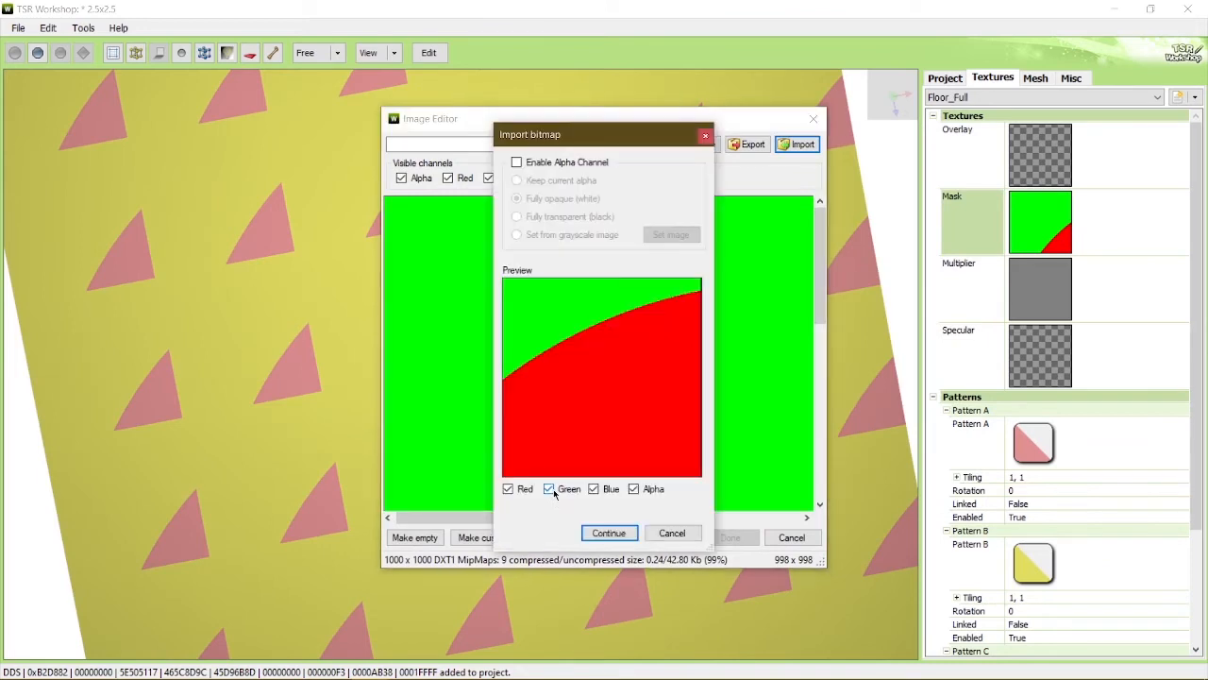
pyautogui.click(609, 534)
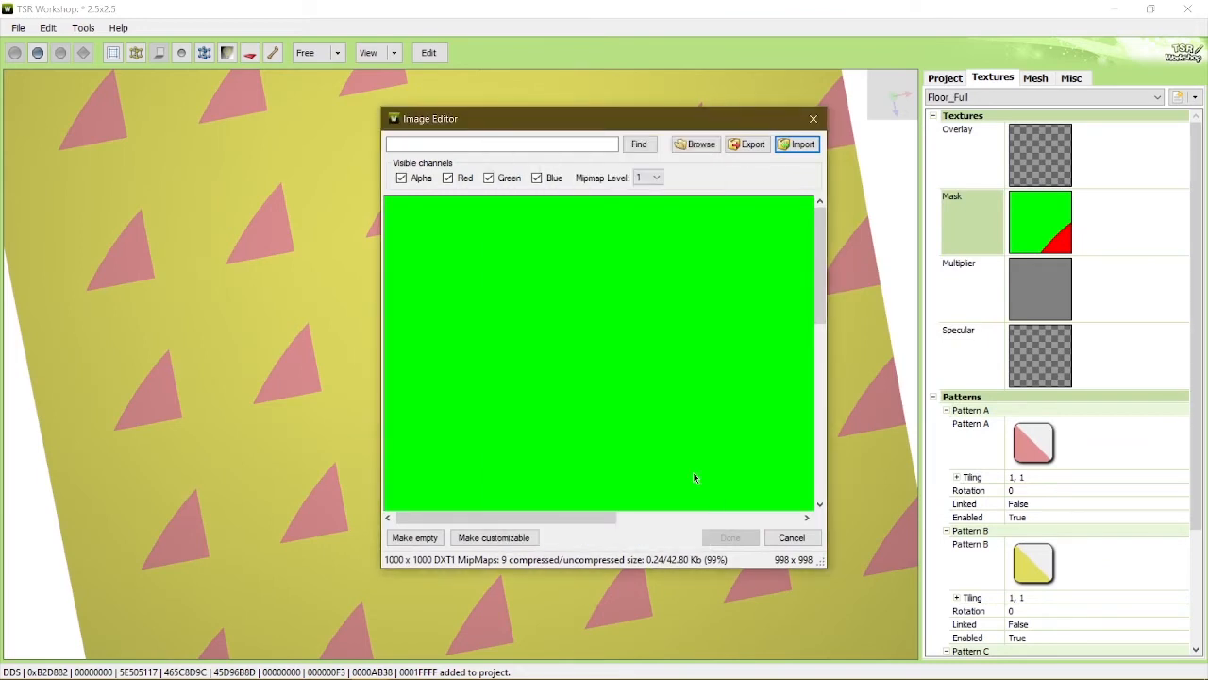
pyautogui.click(730, 537)
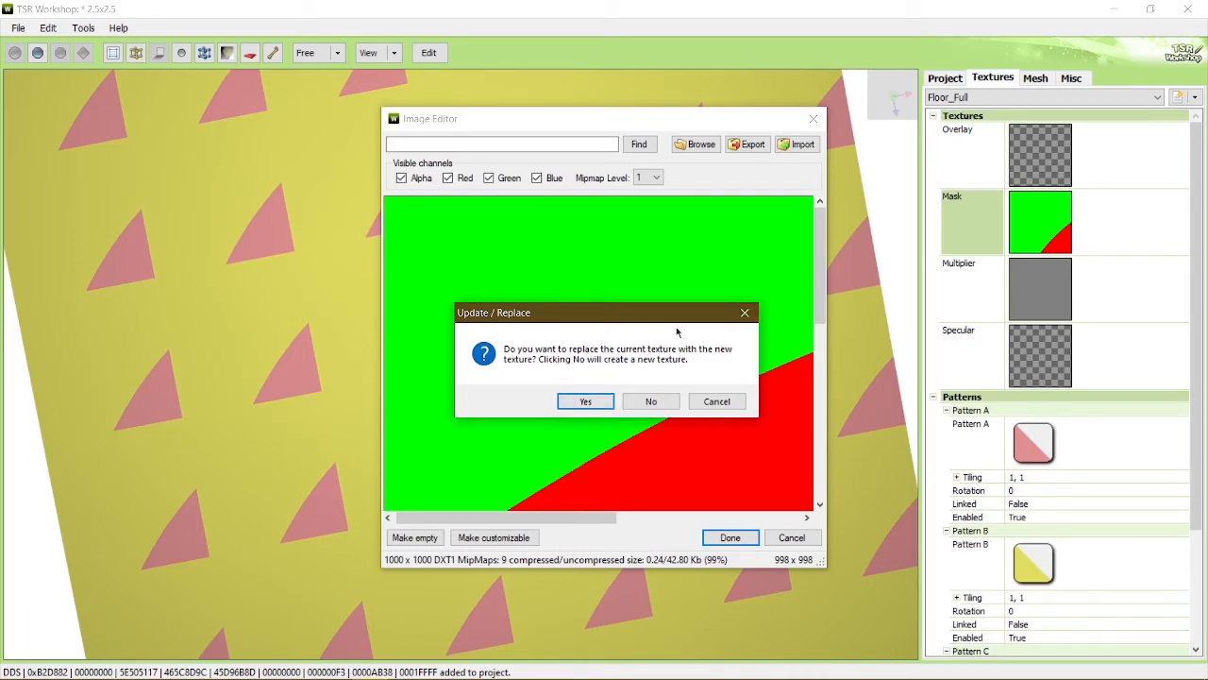
pyautogui.click(645, 404)
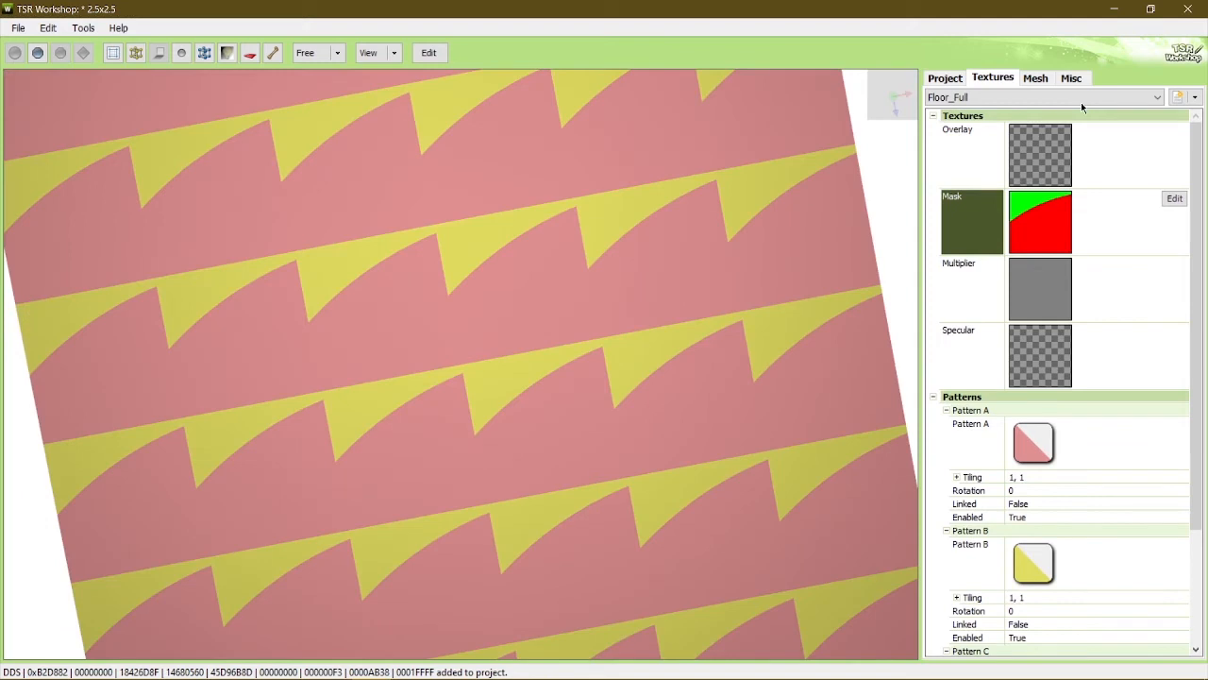
# Switch between the two Floor_Full variants to compare their masks on the floor preview.
pyautogui.click(1081, 102)
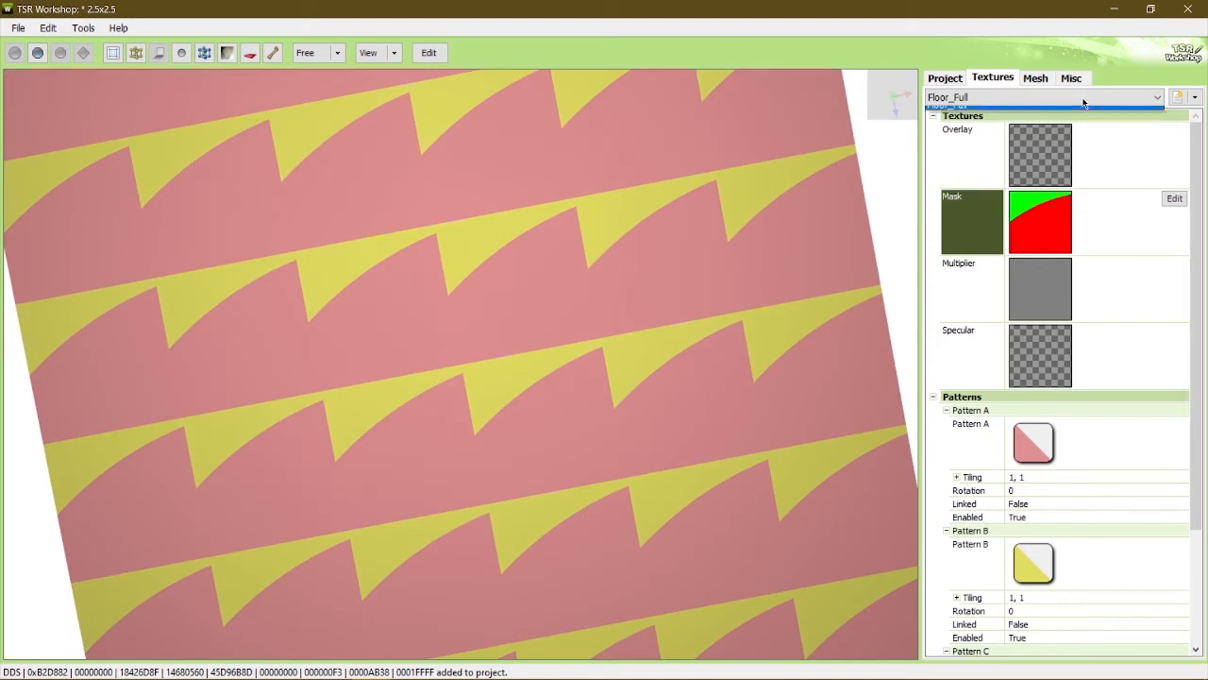
pyautogui.click(1082, 112)
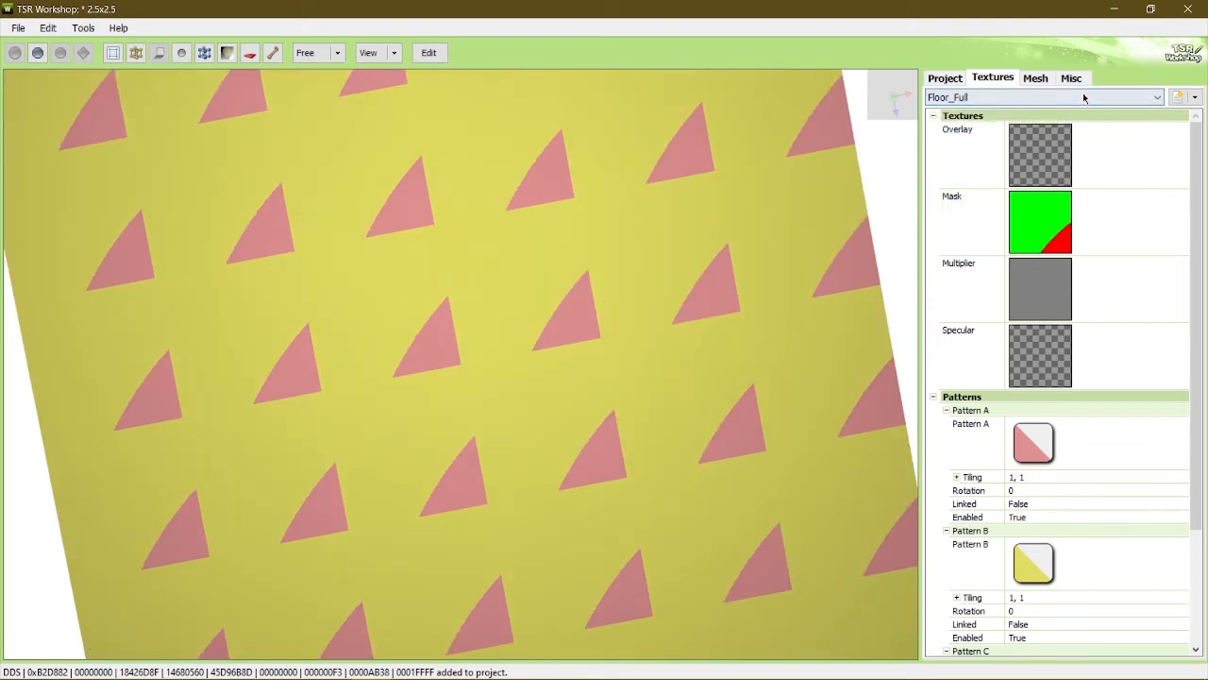
pyautogui.click(1082, 100)
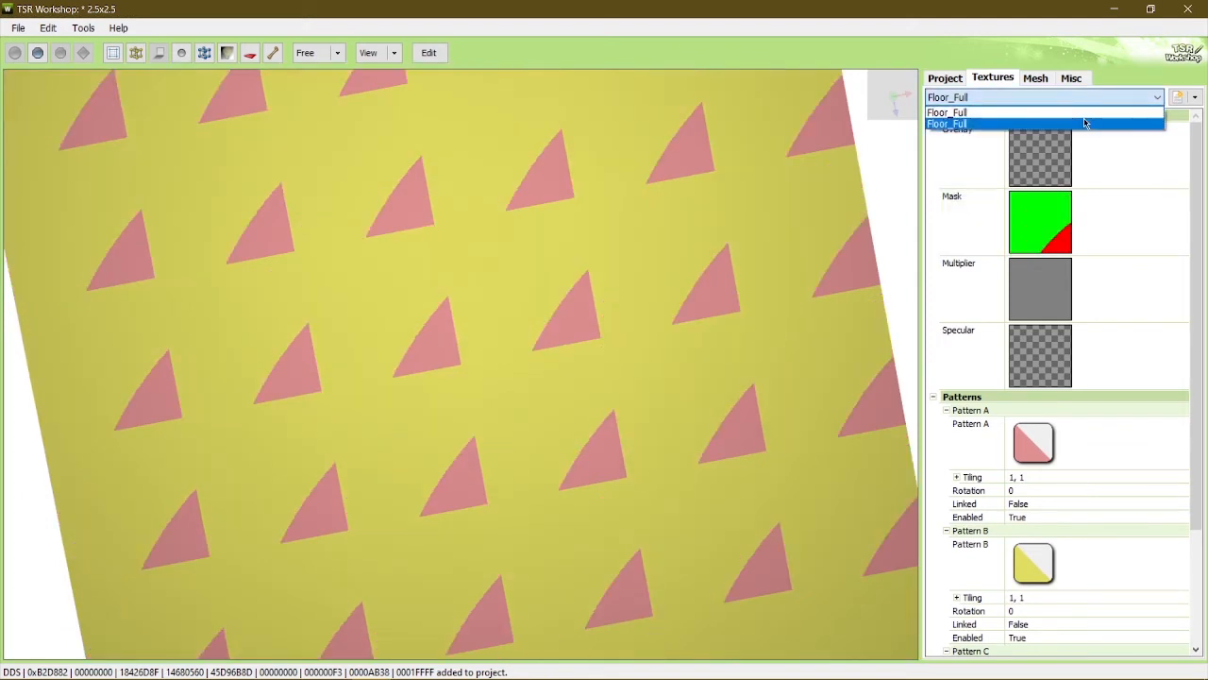
pyautogui.click(1085, 119)
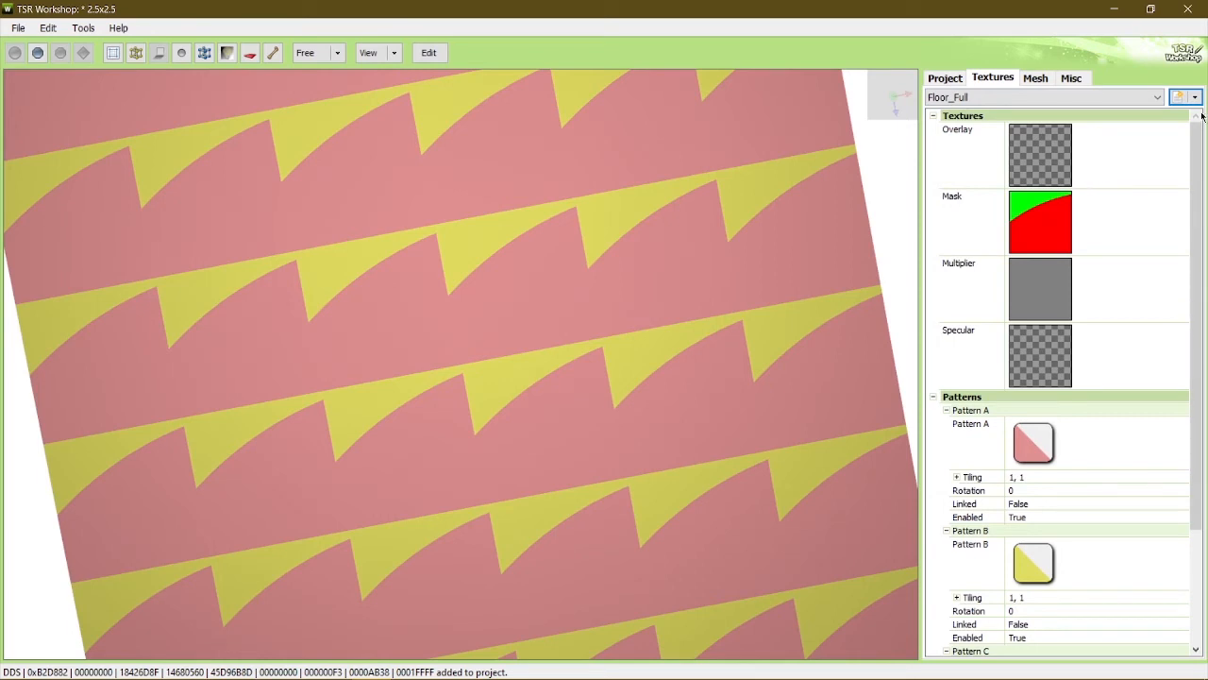
# Duplicate the Floor_Full variant that carries the 2.5x2.5_02 mask.
pyautogui.click(1120, 99)
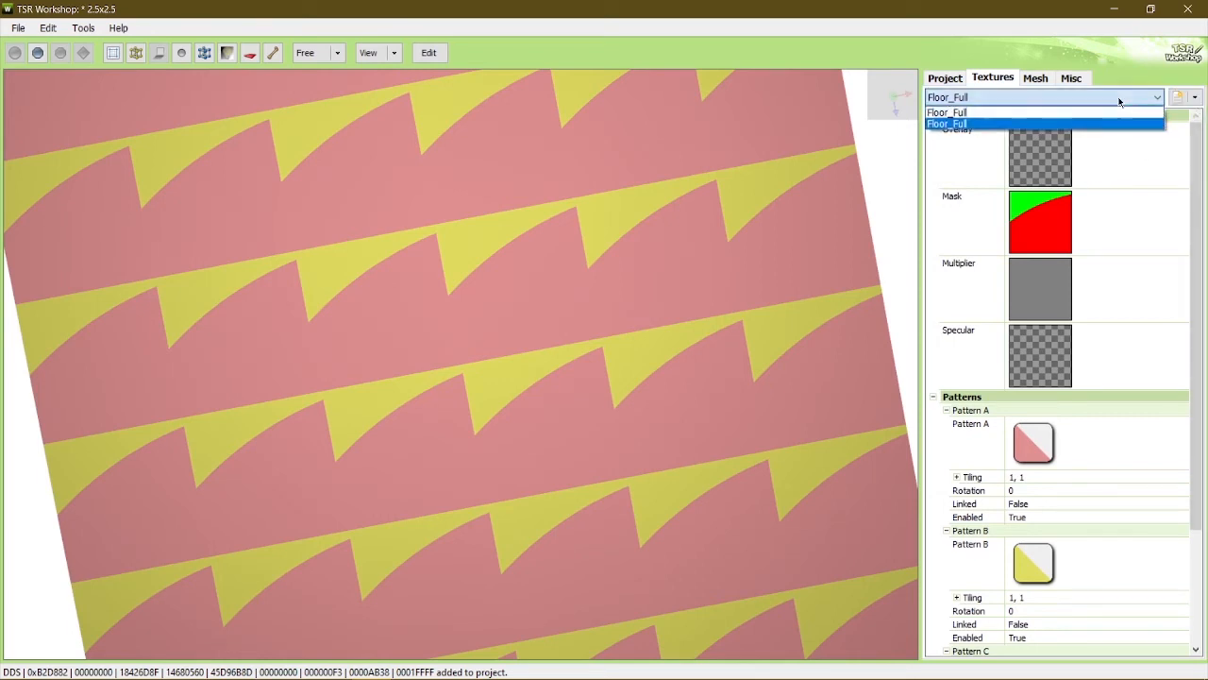
pyautogui.click(1121, 100)
pyautogui.click(1197, 98)
pyautogui.click(1179, 133)
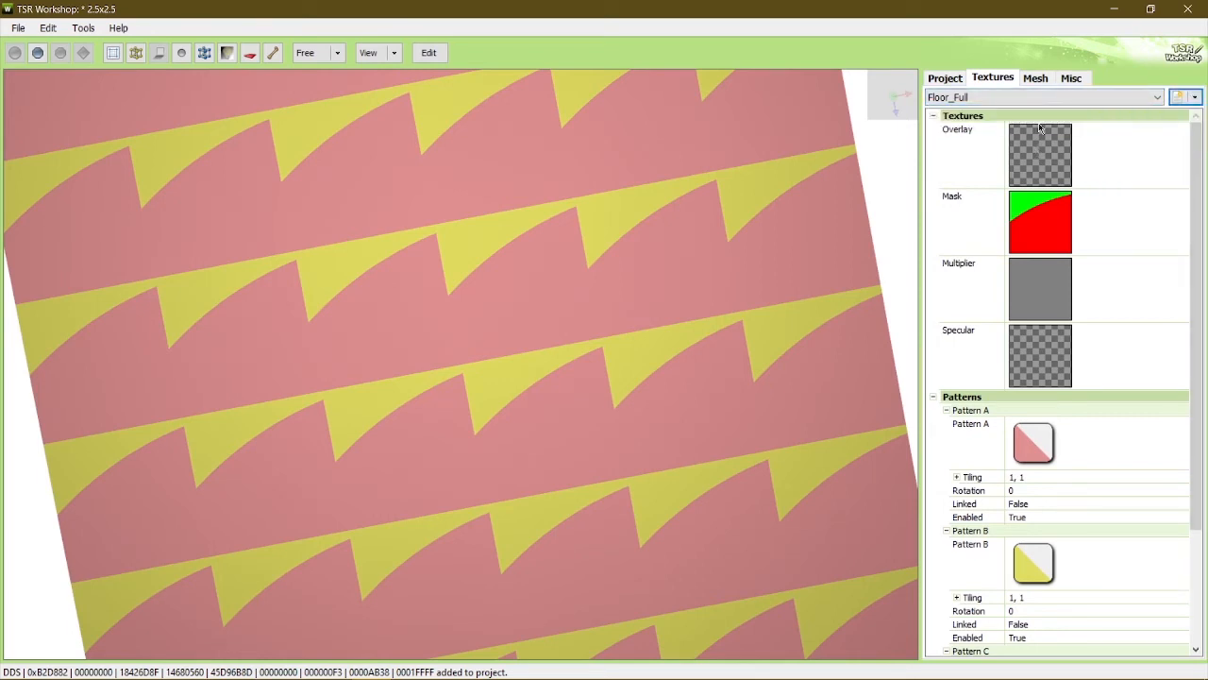
# Import 2.5x2.5_03 as the mask of the newest variant and store it as a new texture.
pyautogui.click(1048, 210)
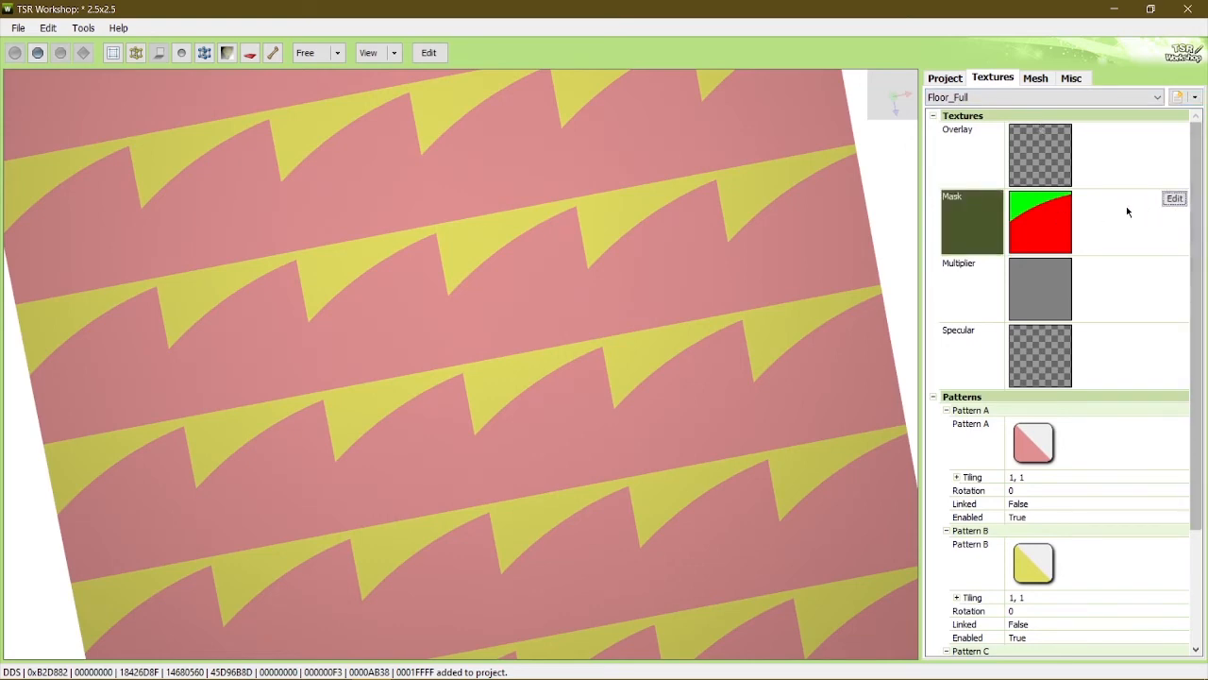
pyautogui.click(1175, 199)
pyautogui.click(798, 143)
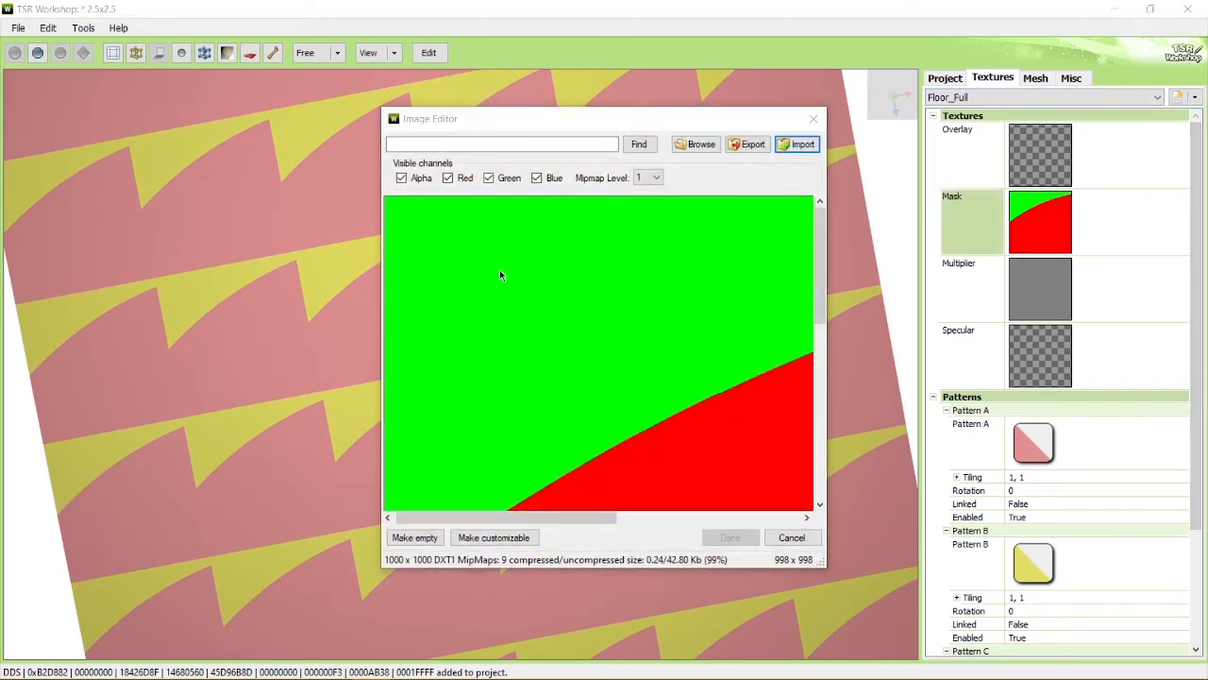
pyautogui.doubleClick(716, 250)
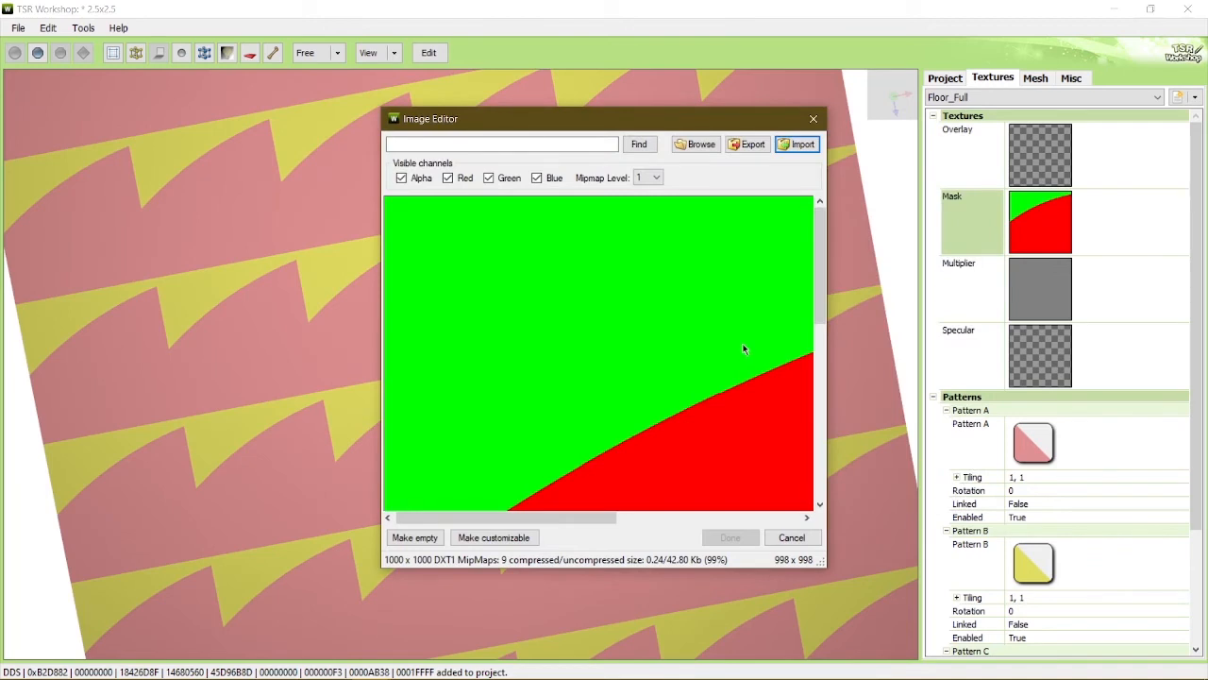
pyautogui.click(609, 534)
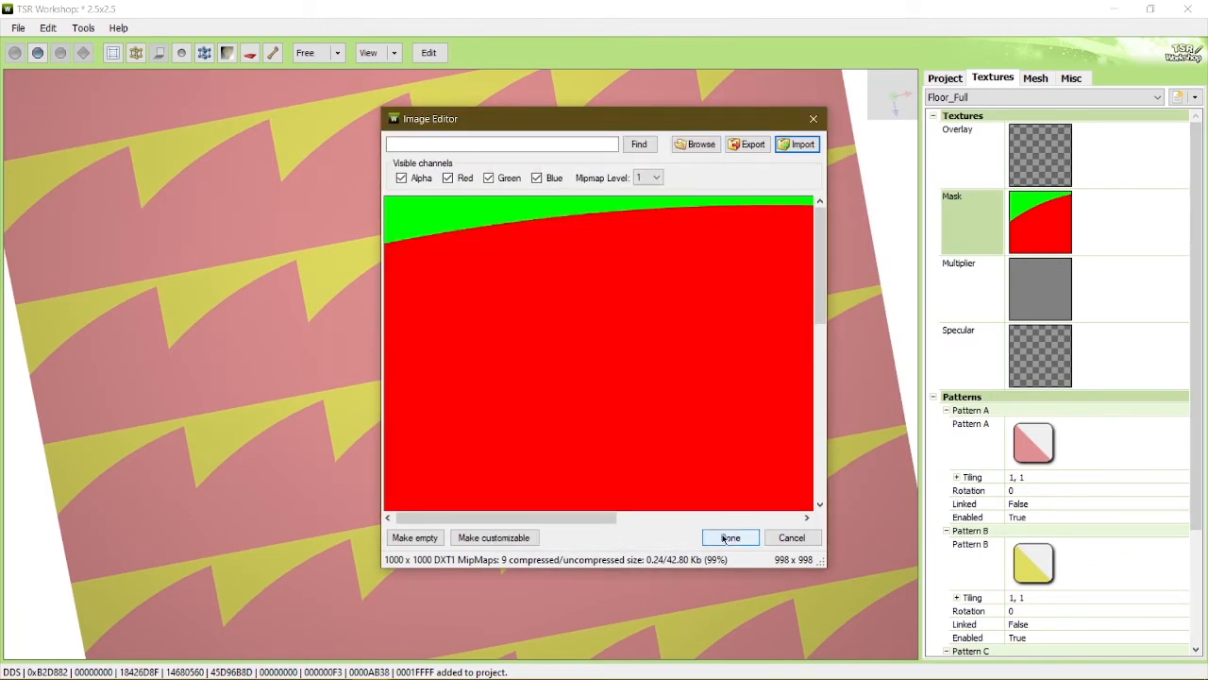
pyautogui.click(726, 538)
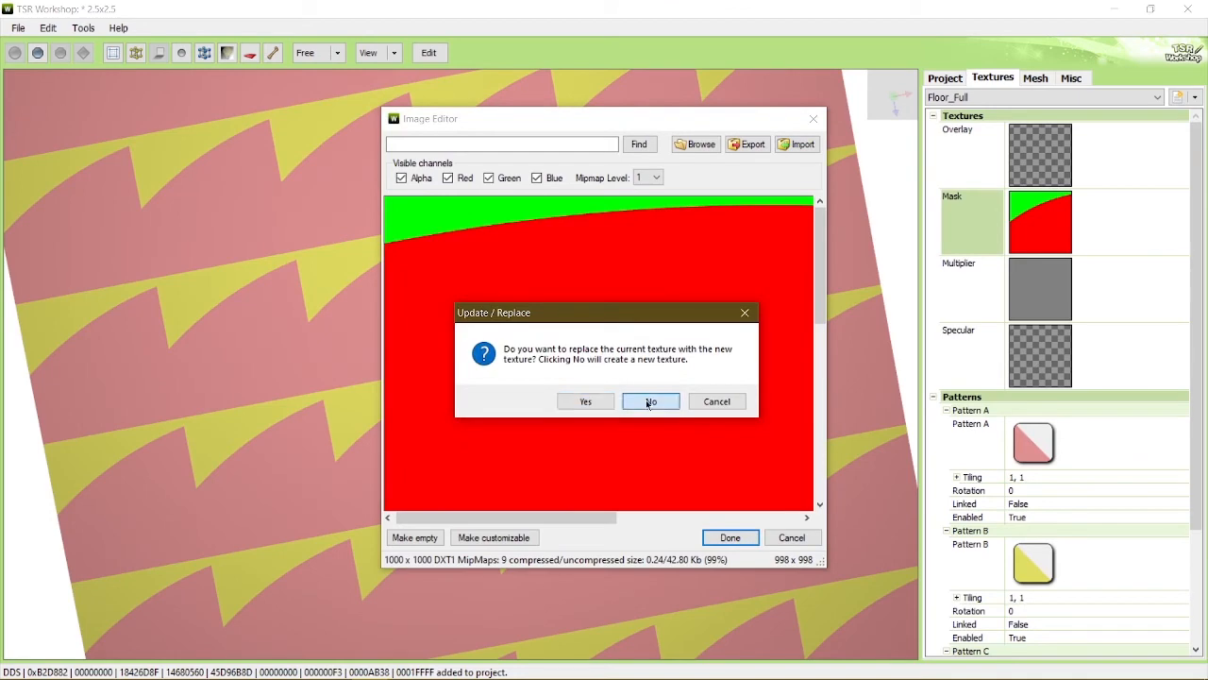
pyautogui.click(650, 404)
pyautogui.moveTo(677, 437); pyautogui.dragTo(623, 197)
# Review the project's description translations and price without changing them.
pyautogui.click(944, 79)
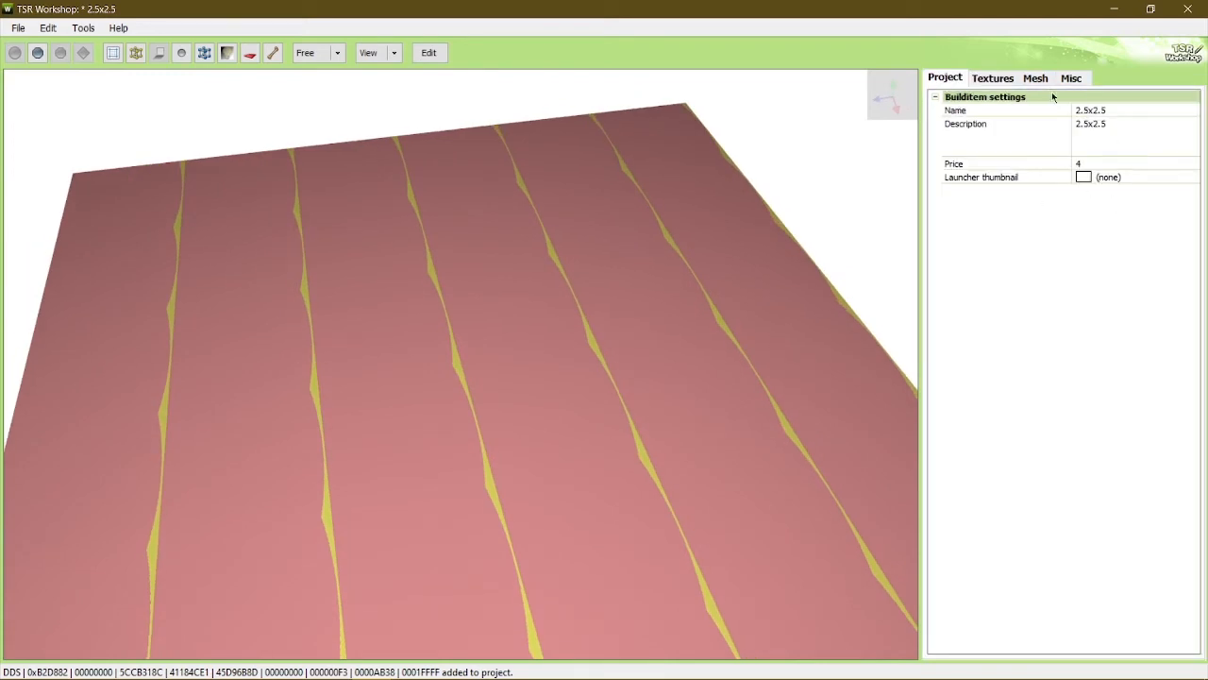
pyautogui.click(1113, 135)
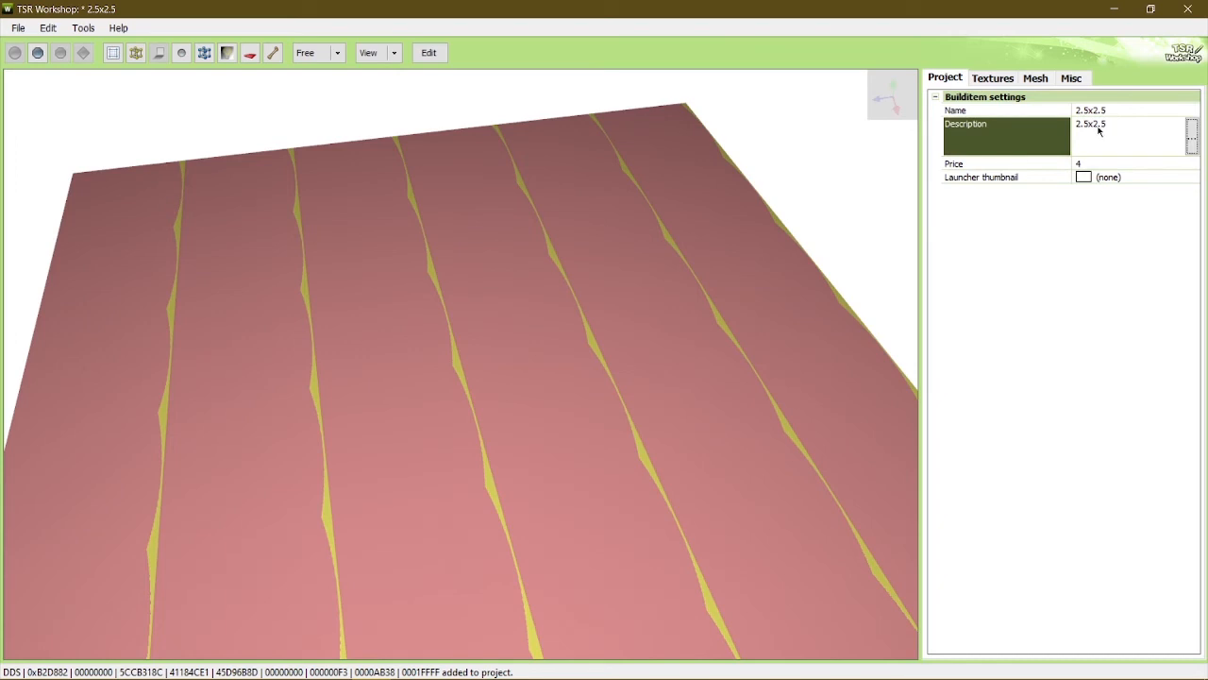
pyautogui.click(1192, 137)
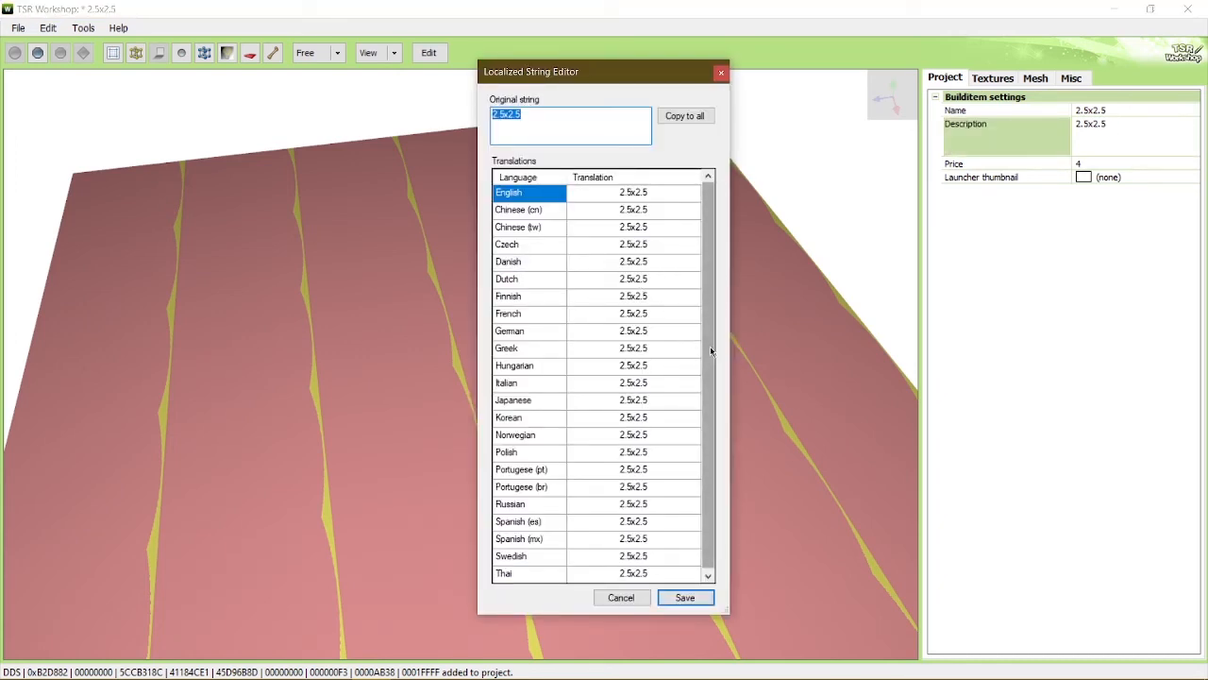
pyautogui.click(621, 598)
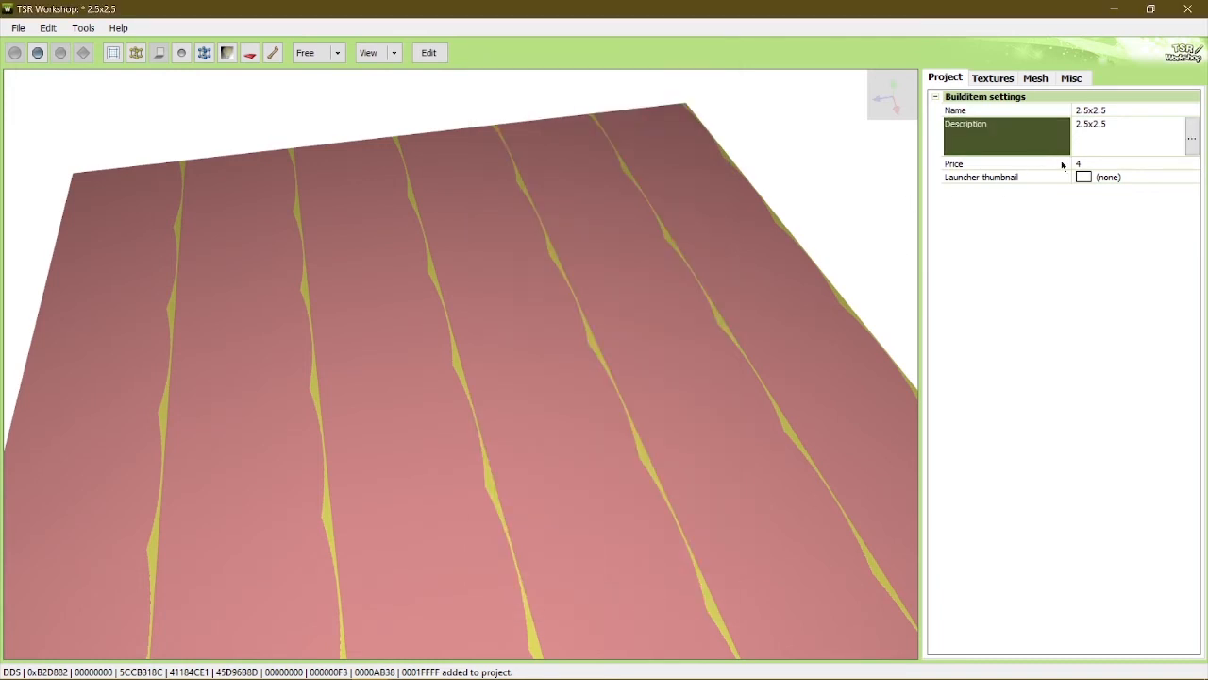
pyautogui.click(1098, 164)
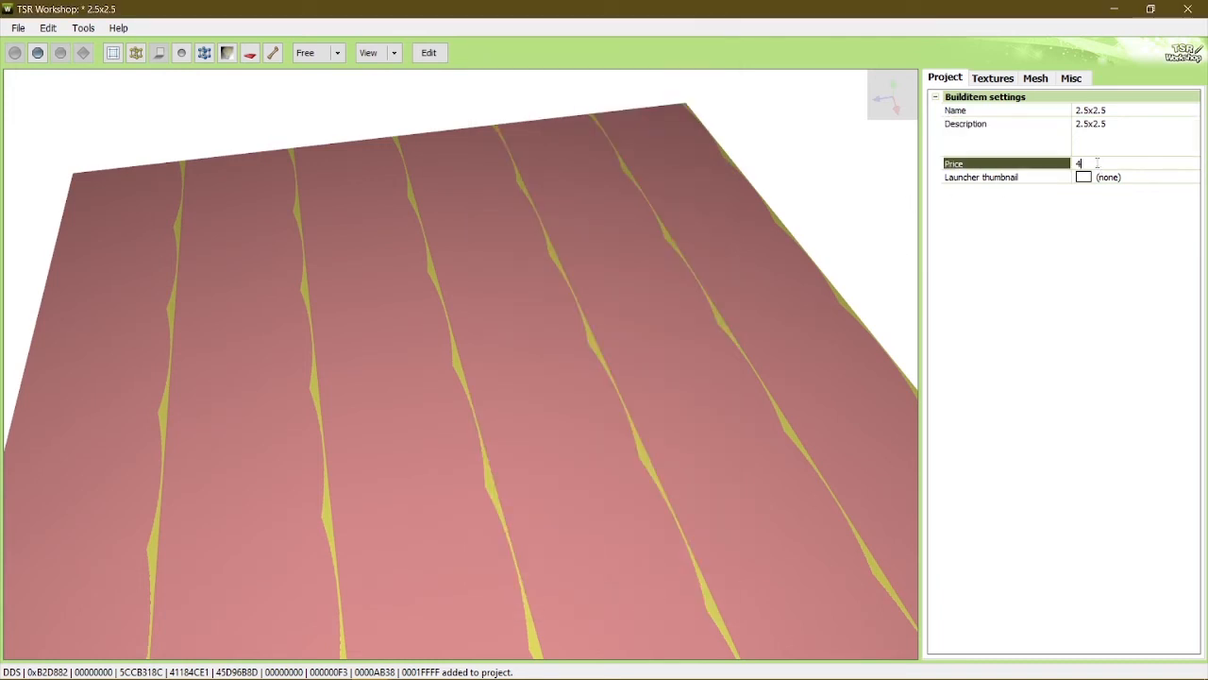
pyautogui.click(18, 28)
pyautogui.moveTo(49, 30)
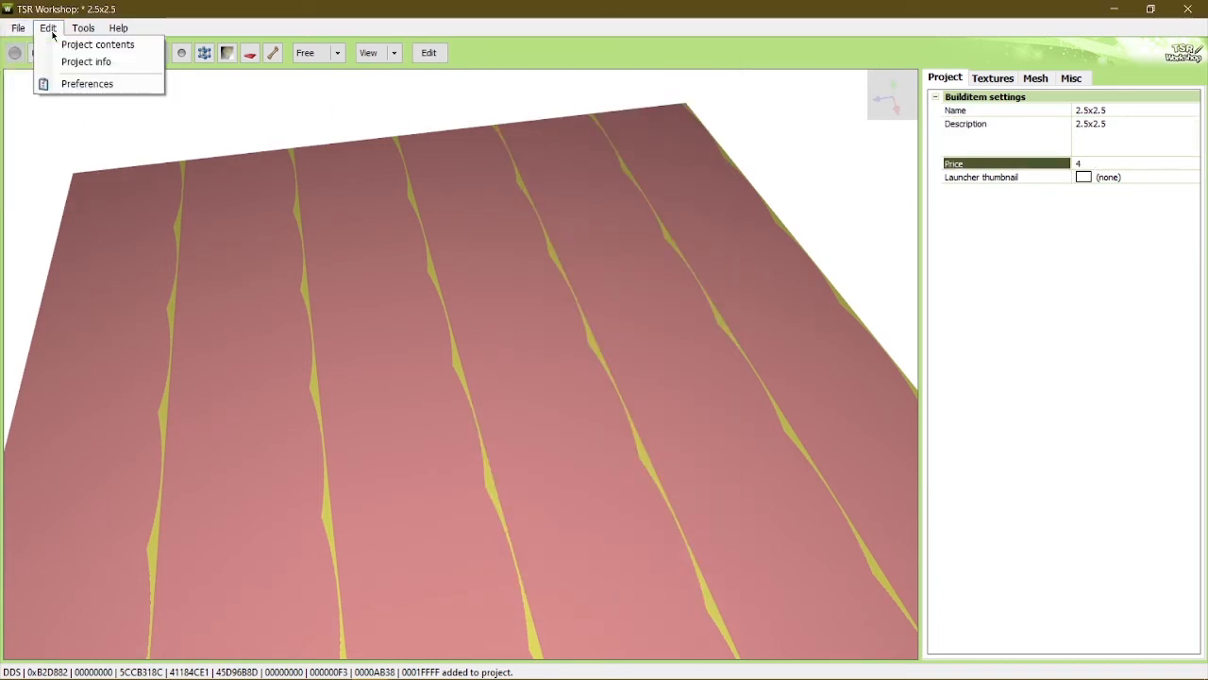
# Review the list of Floor_Full variants and inspect the curved mask on the floor preview.
pyautogui.click(999, 80)
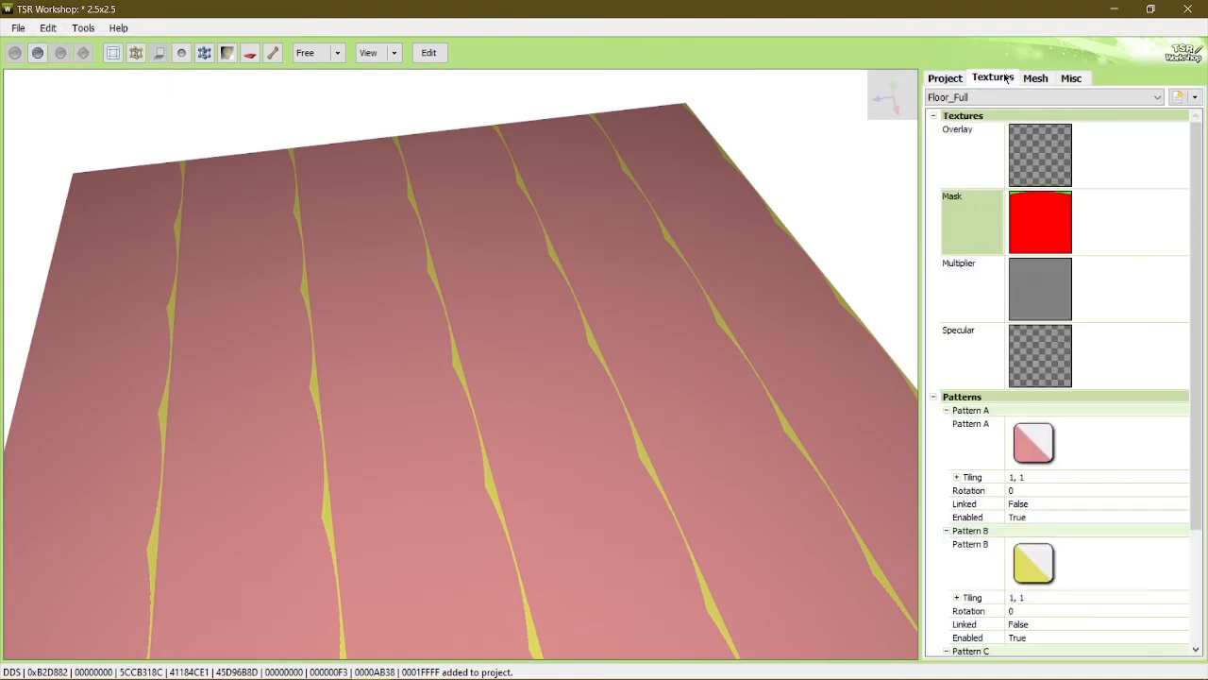
pyautogui.click(1022, 97)
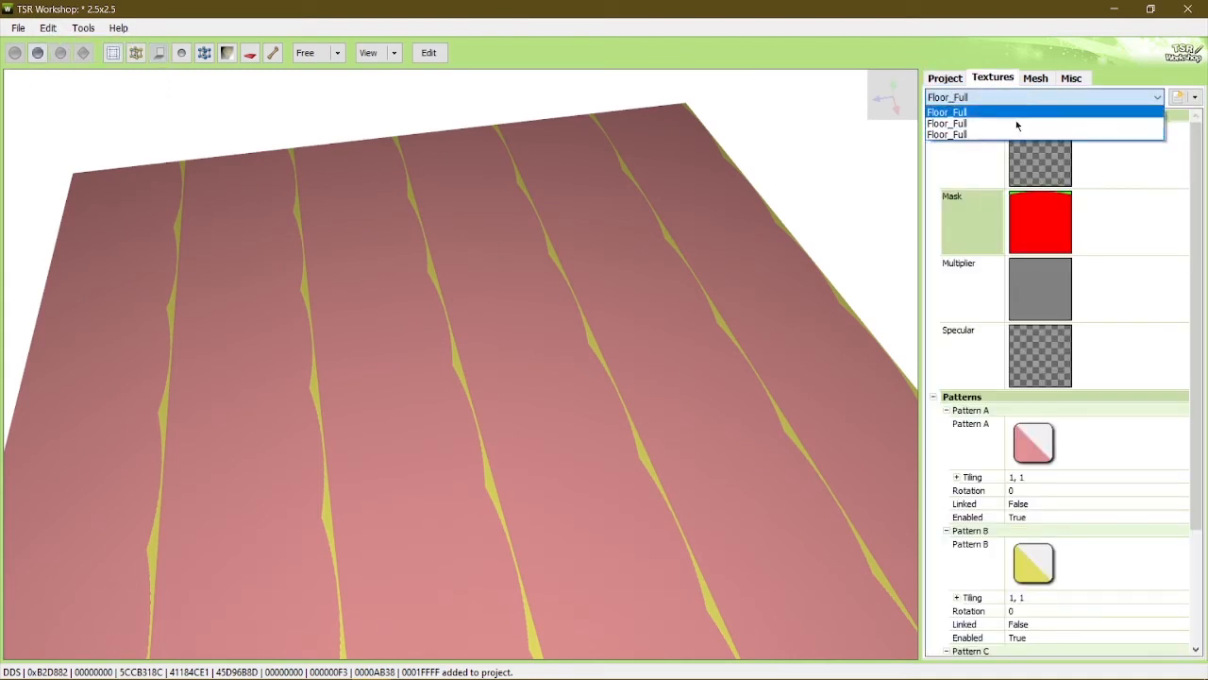
pyautogui.click(1001, 123)
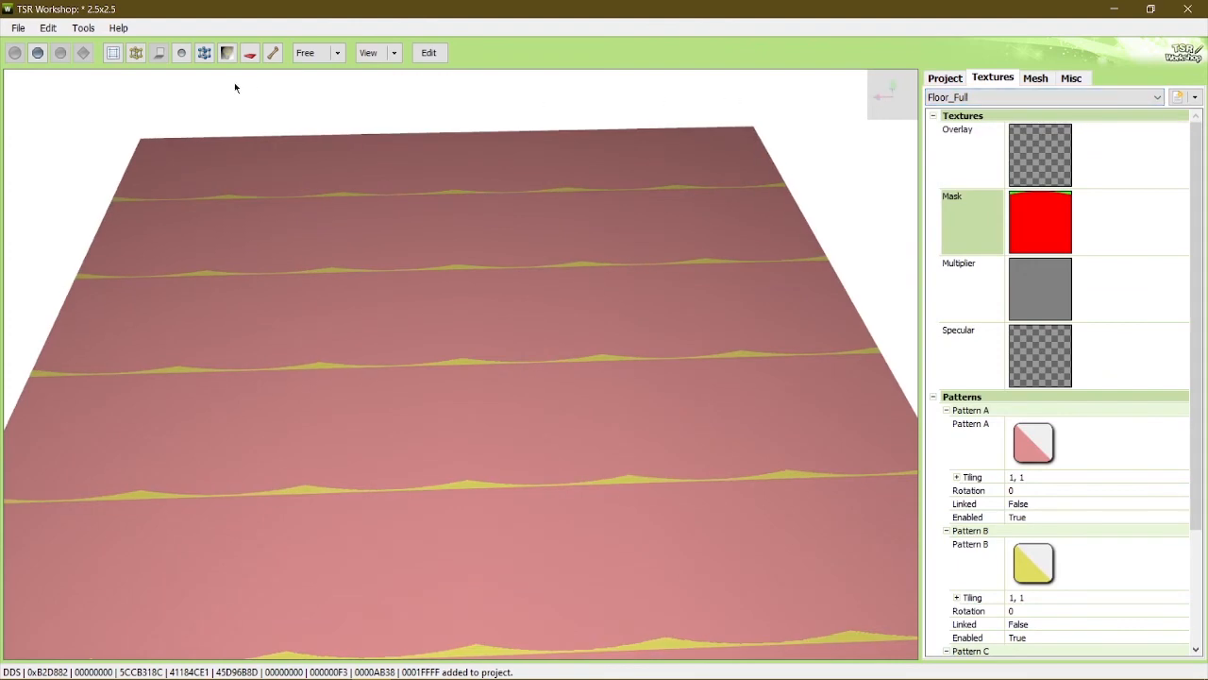
pyautogui.moveTo(669, 388); pyautogui.dragTo(812, 267)
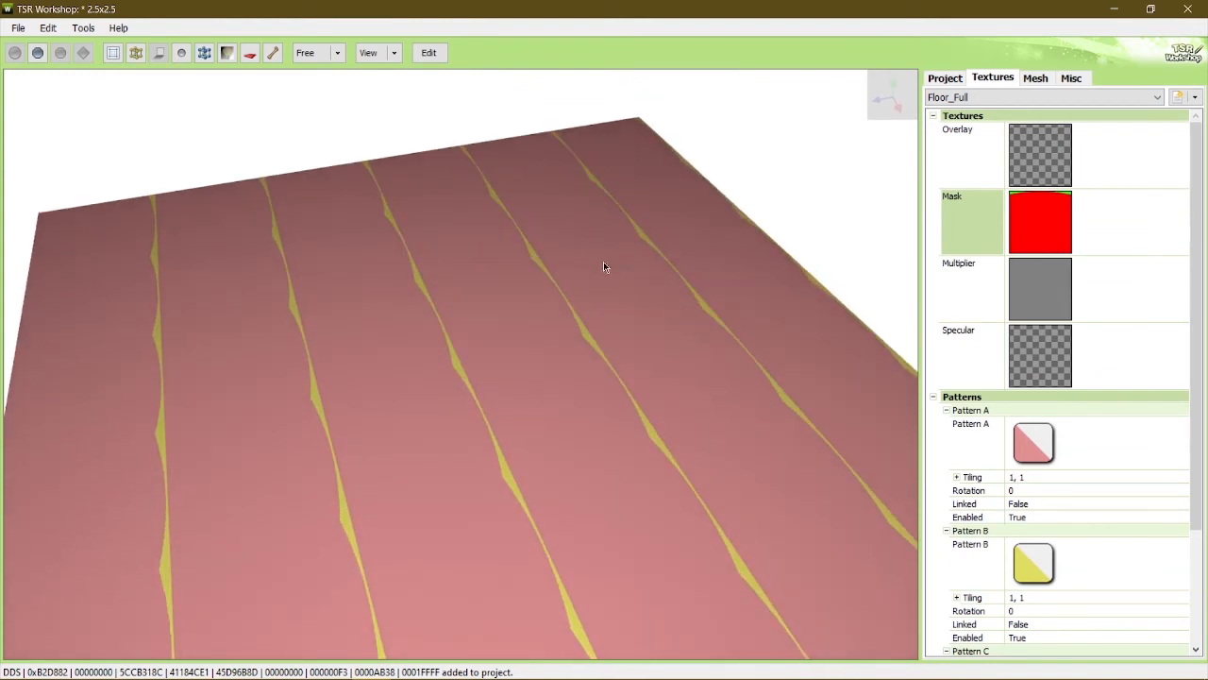
# Start exporting the project contents as a .package file and accept the existing creator details.
pyautogui.click(38, 27)
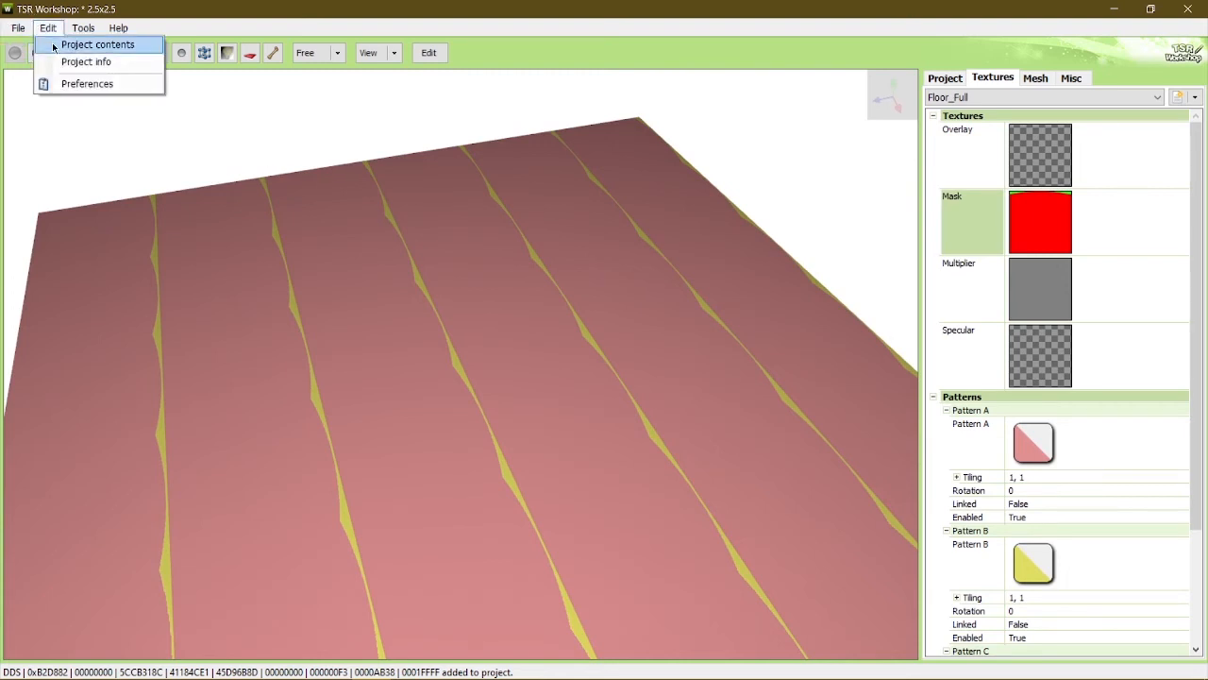
pyautogui.click(94, 44)
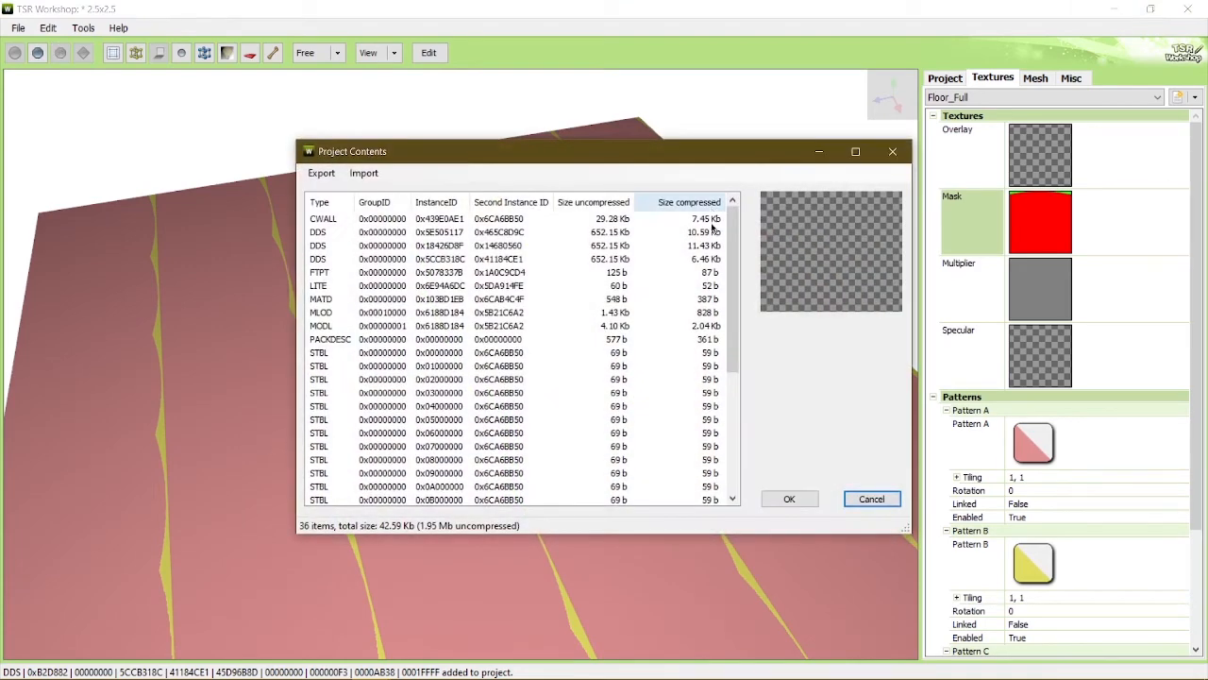
pyautogui.click(366, 175)
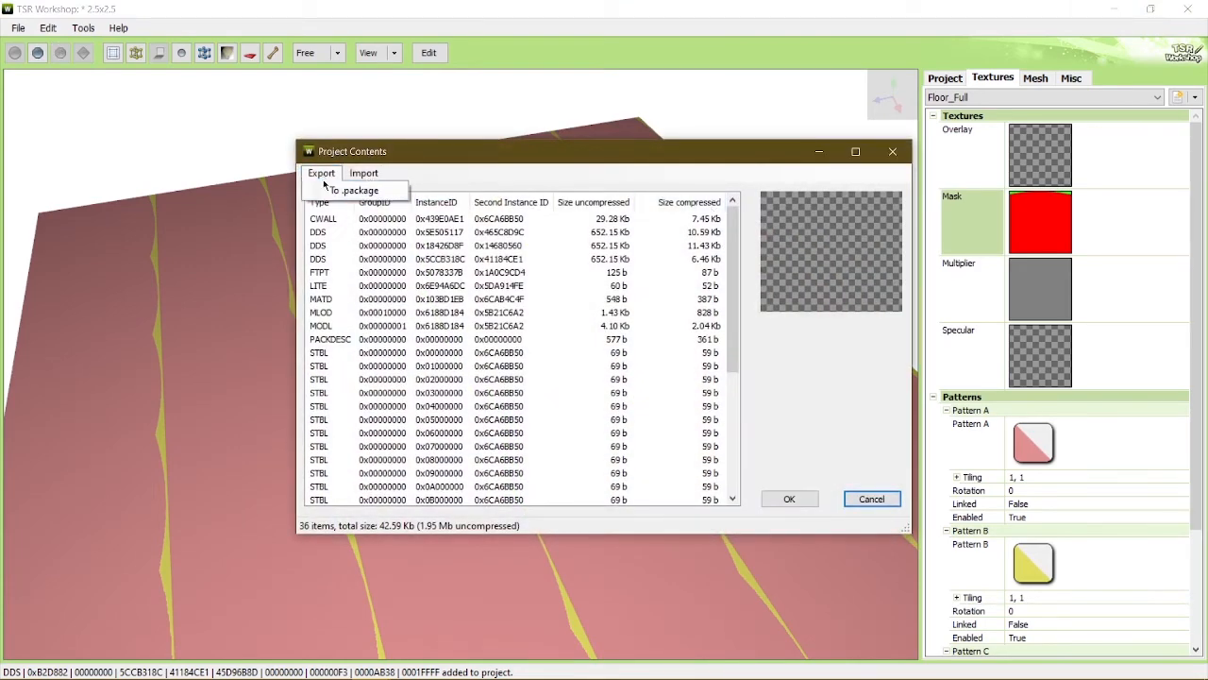
pyautogui.click(330, 190)
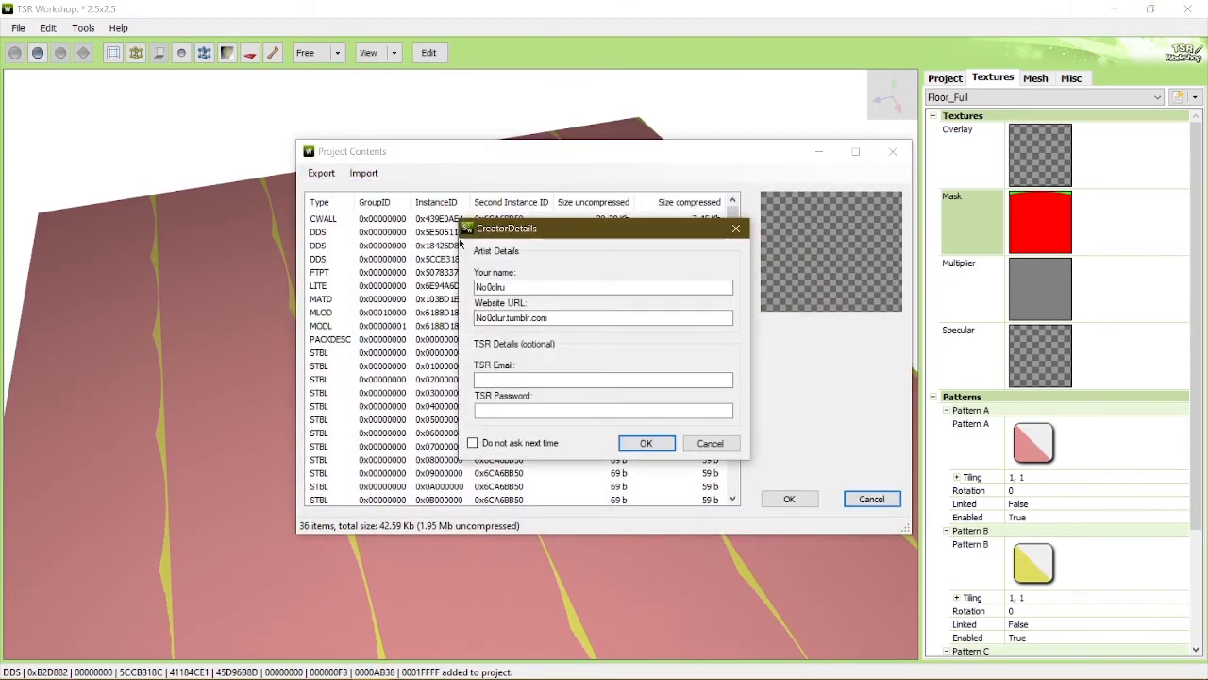
pyautogui.click(646, 443)
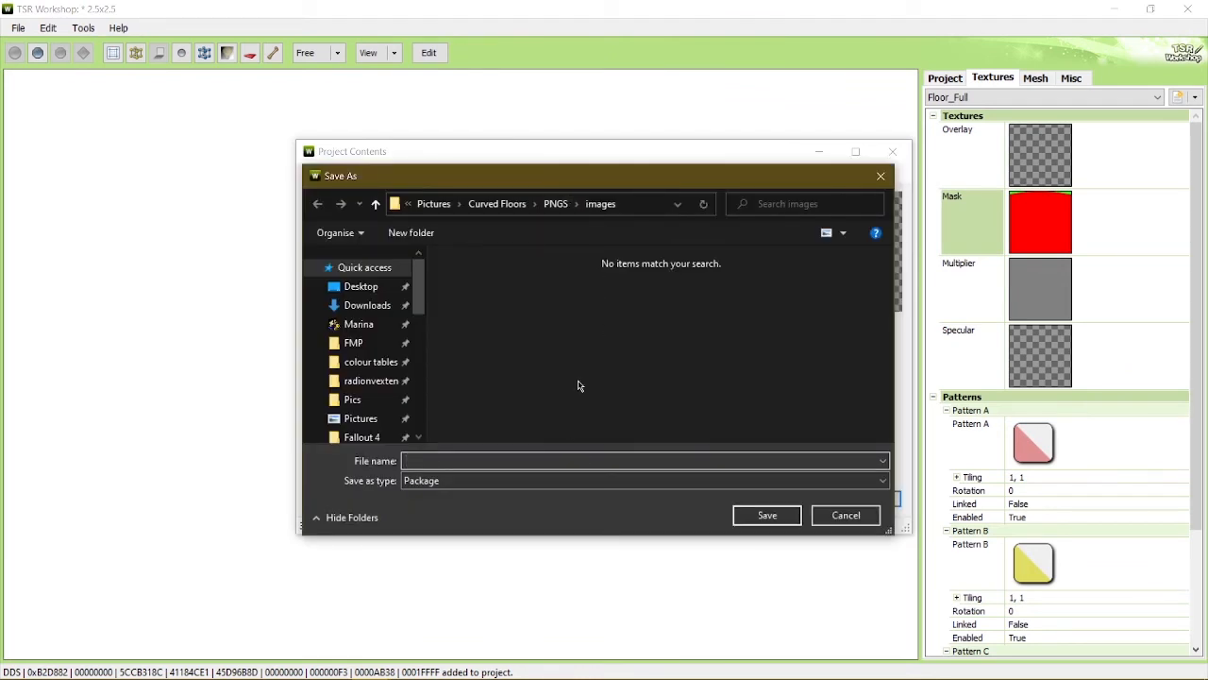
# Save the exported package as 2.5x2.5 in the images folder and dismiss the completion message.
pyautogui.write('2')
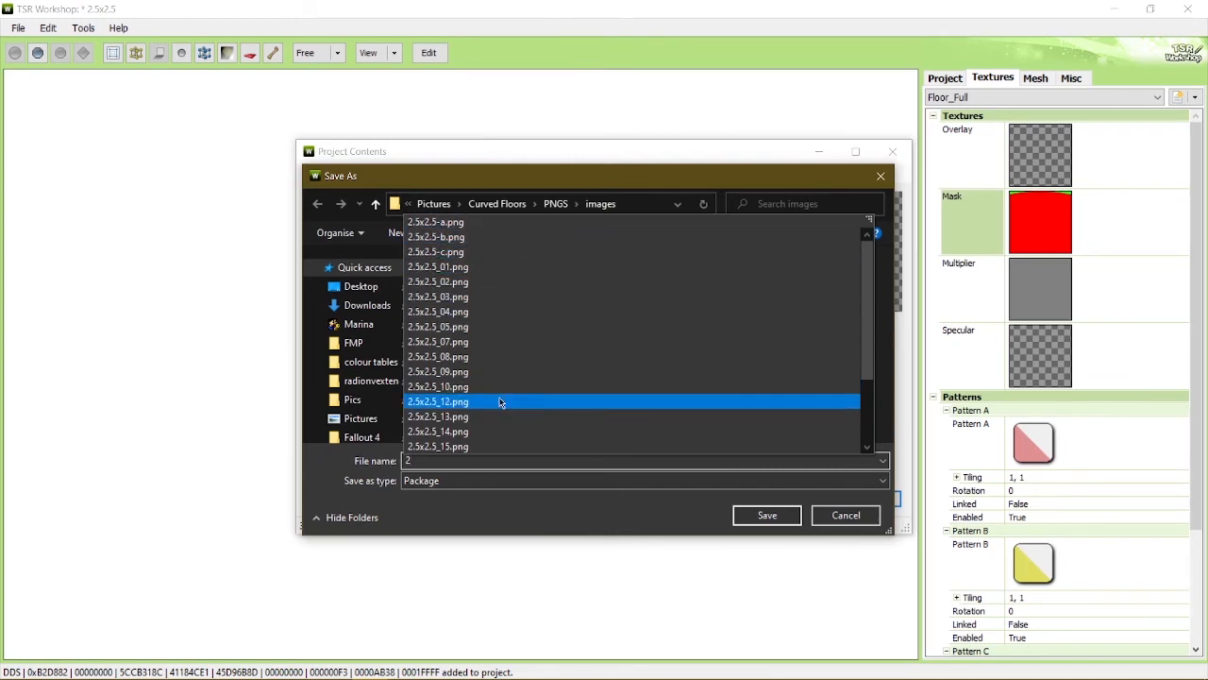
pyautogui.click(514, 224)
pyautogui.click(461, 460)
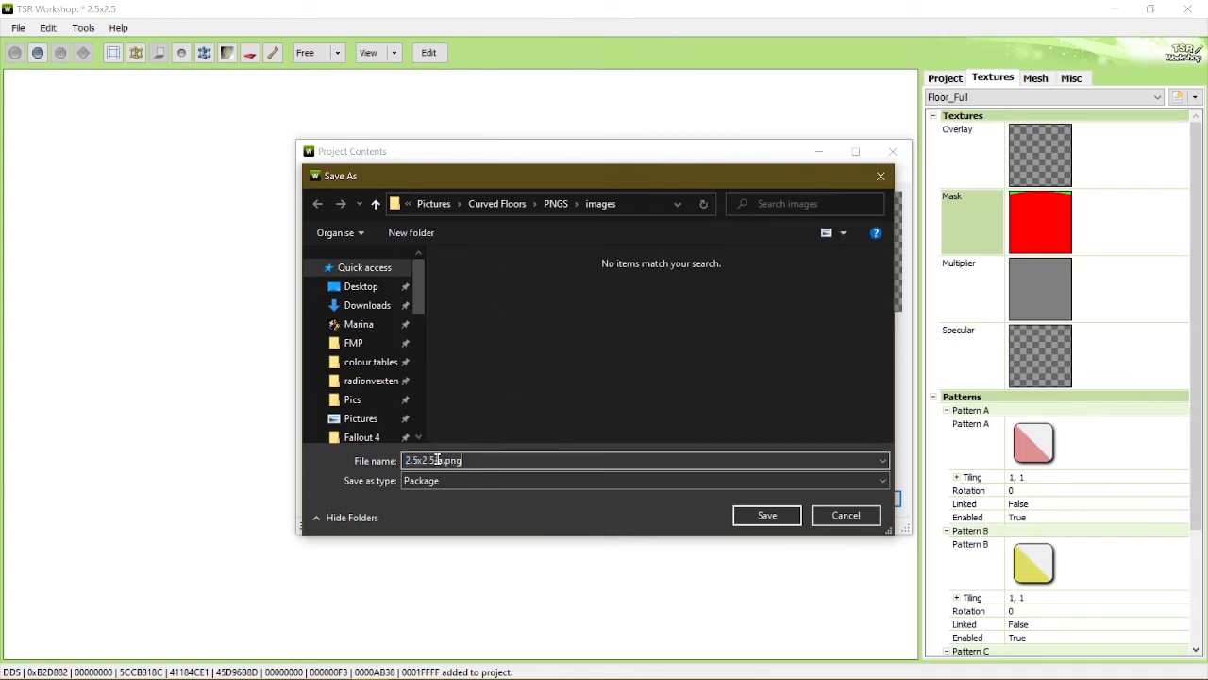
pyautogui.moveTo(437, 461); pyautogui.dragTo(531, 462)
pyautogui.press('BackSpace')
pyautogui.press('BackSpace')
pyautogui.press('Return')
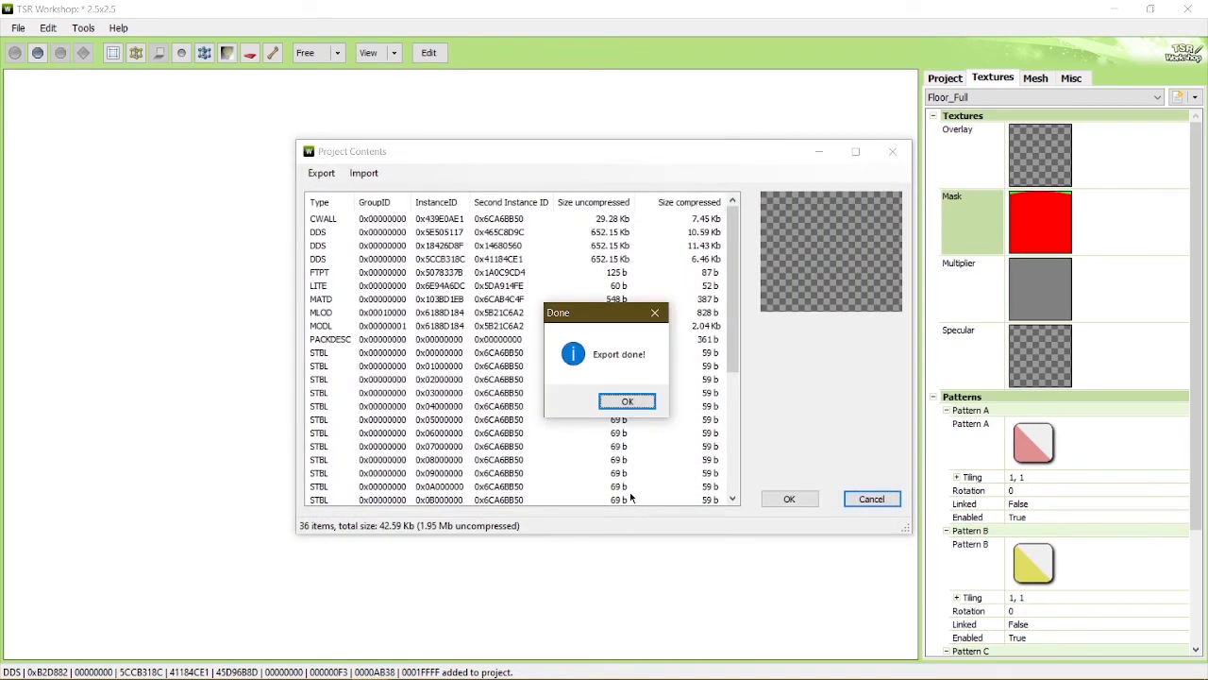
pyautogui.press('Return')
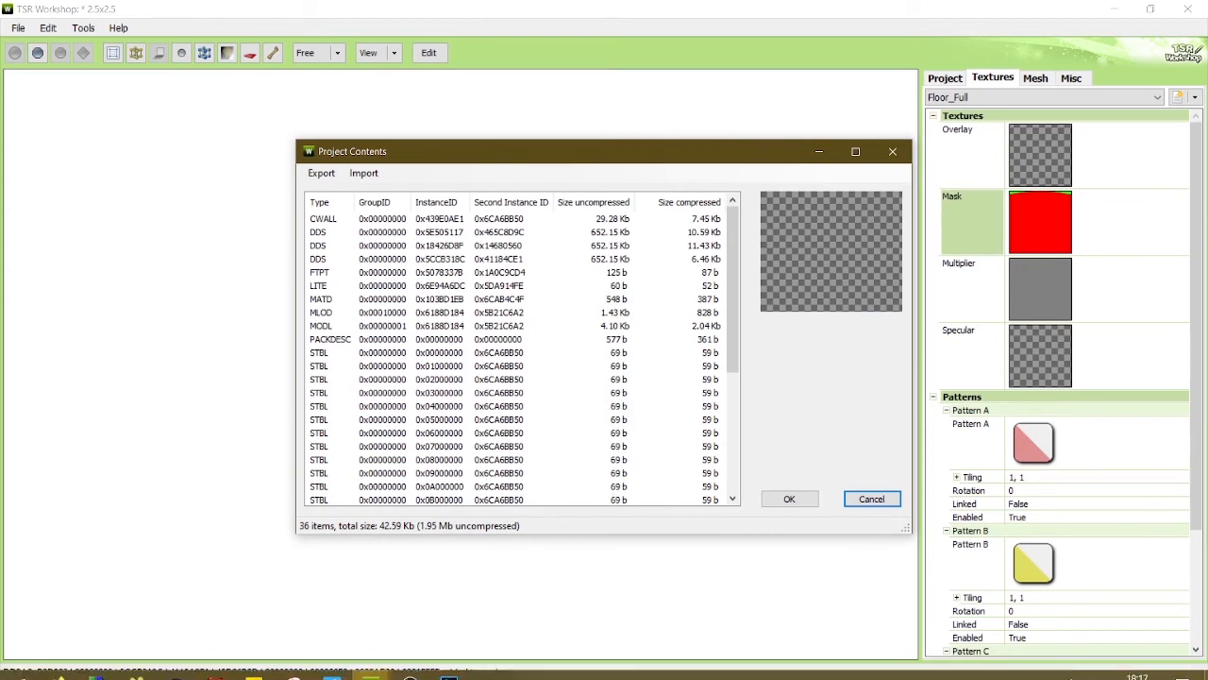
# Switch to The Sims 3 and place the mostly yellow 2.5x2.5 slice tile on the empty lot.
pyautogui.click(410, 664)
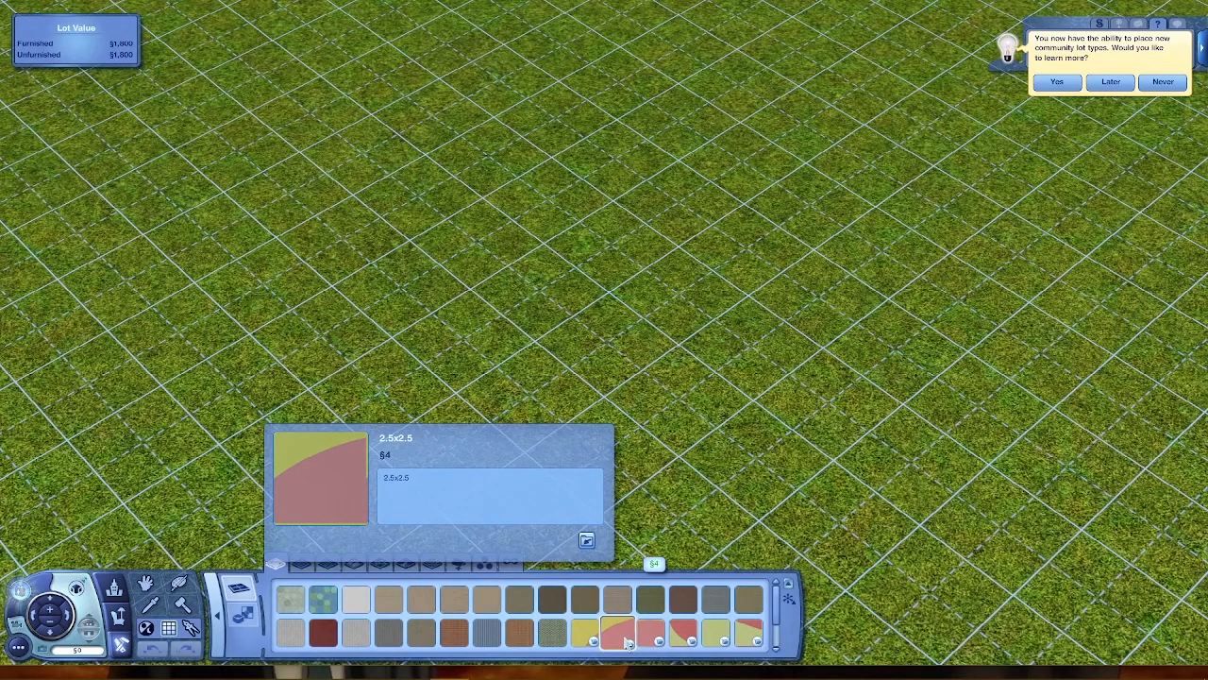
pyautogui.click(595, 634)
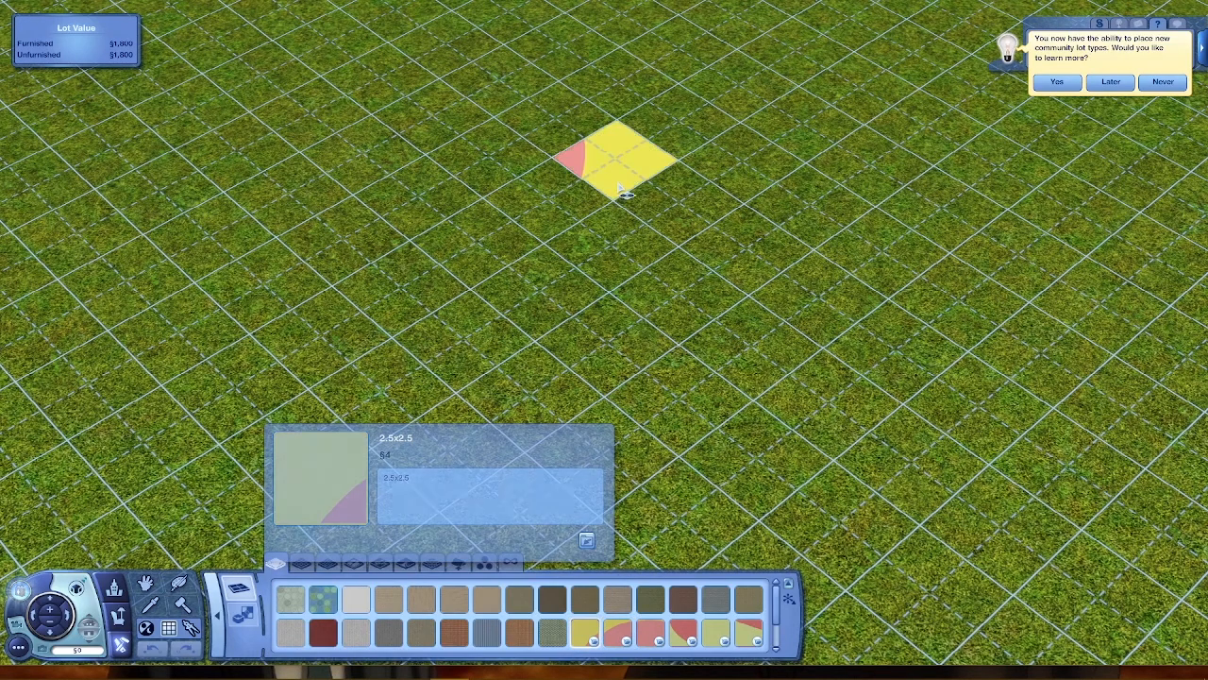
pyautogui.click(607, 340)
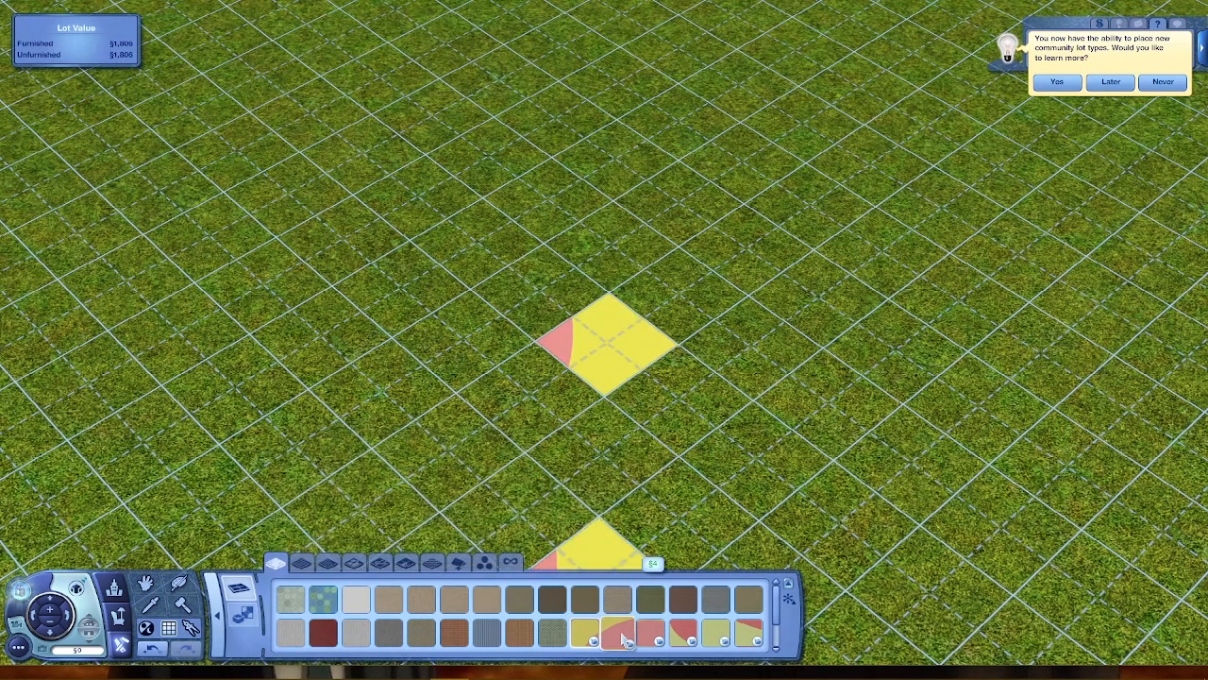
# Place the second and third curved slice tiles in a row beside the first, rotated so the arc continues.
pyautogui.click(561, 262)
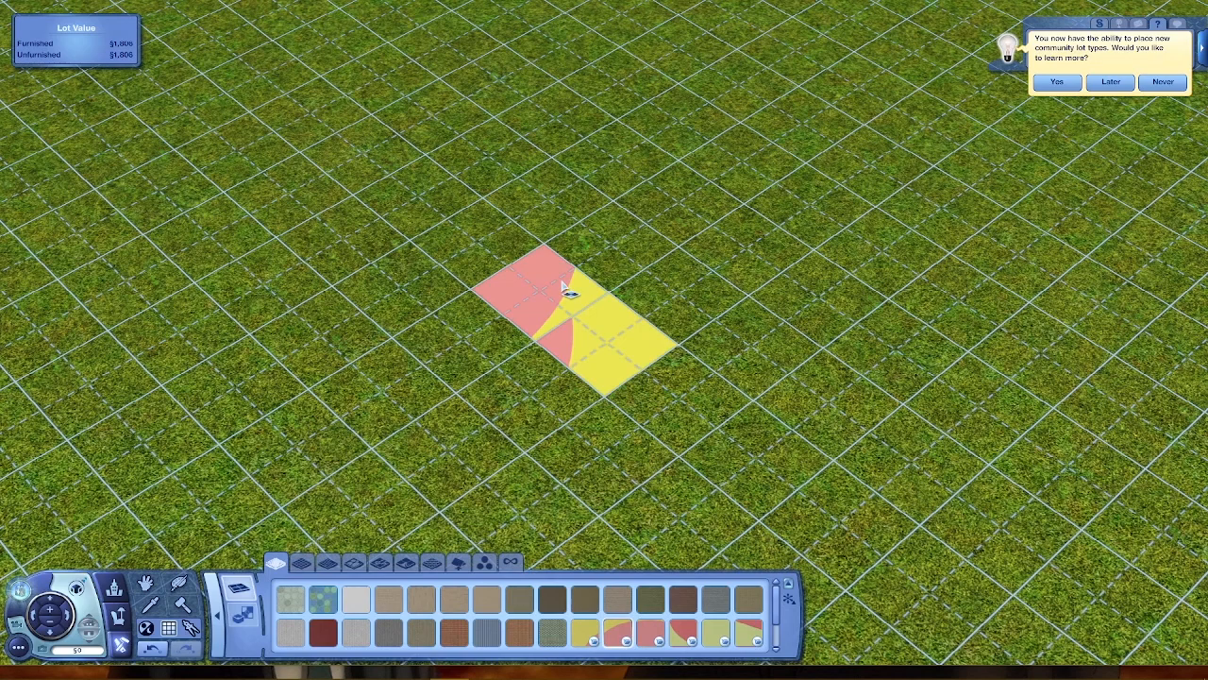
pyautogui.click(563, 282)
pyautogui.click(563, 283)
pyautogui.press('.')
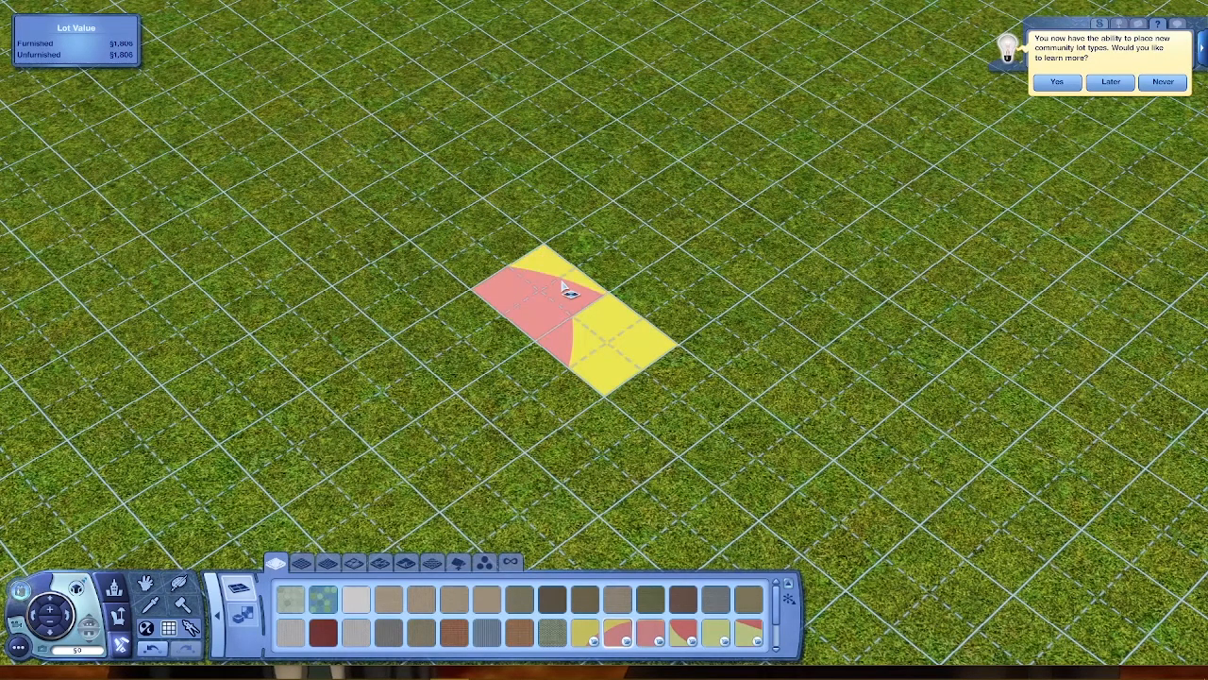
pyautogui.press('.')
pyautogui.click(555, 408)
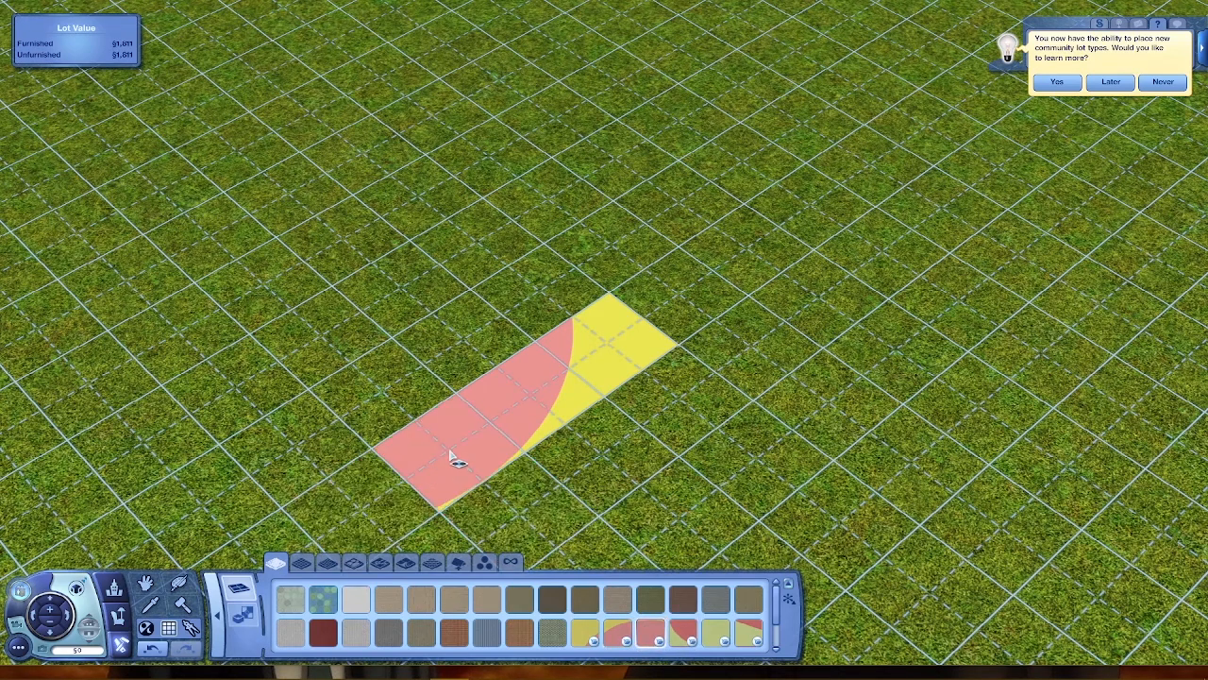
pyautogui.click(453, 459)
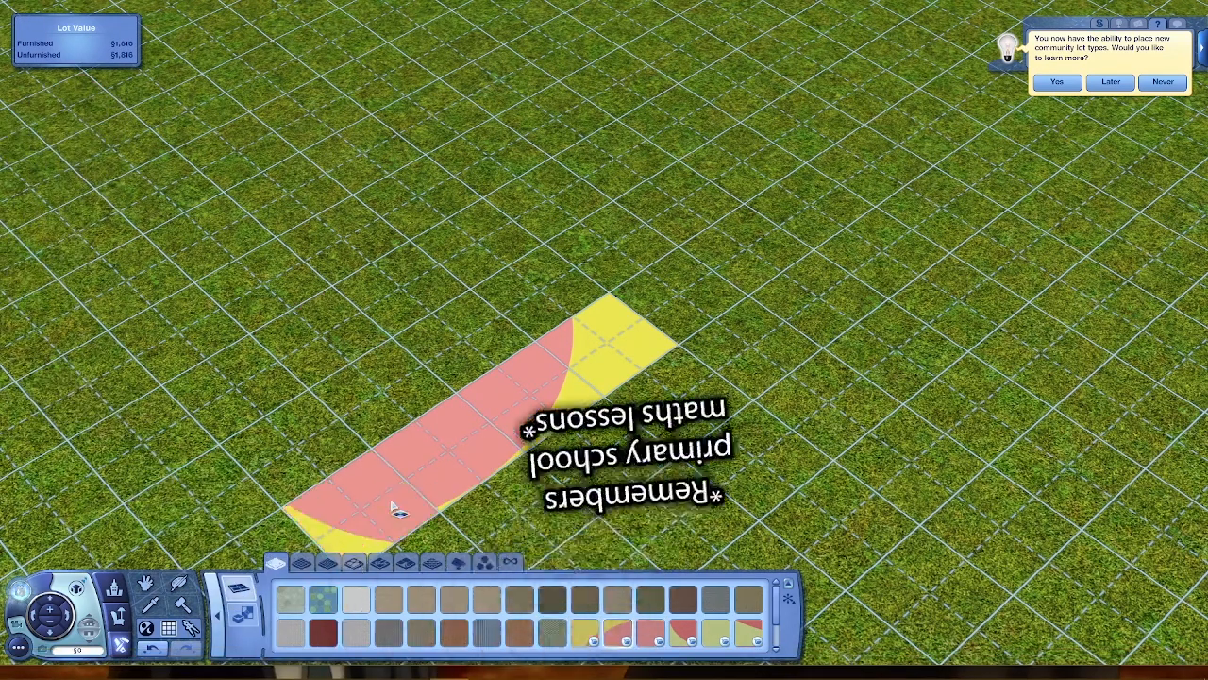
# Try adding a further rotated curved slice tile at the end of the row.
pyautogui.press('.')
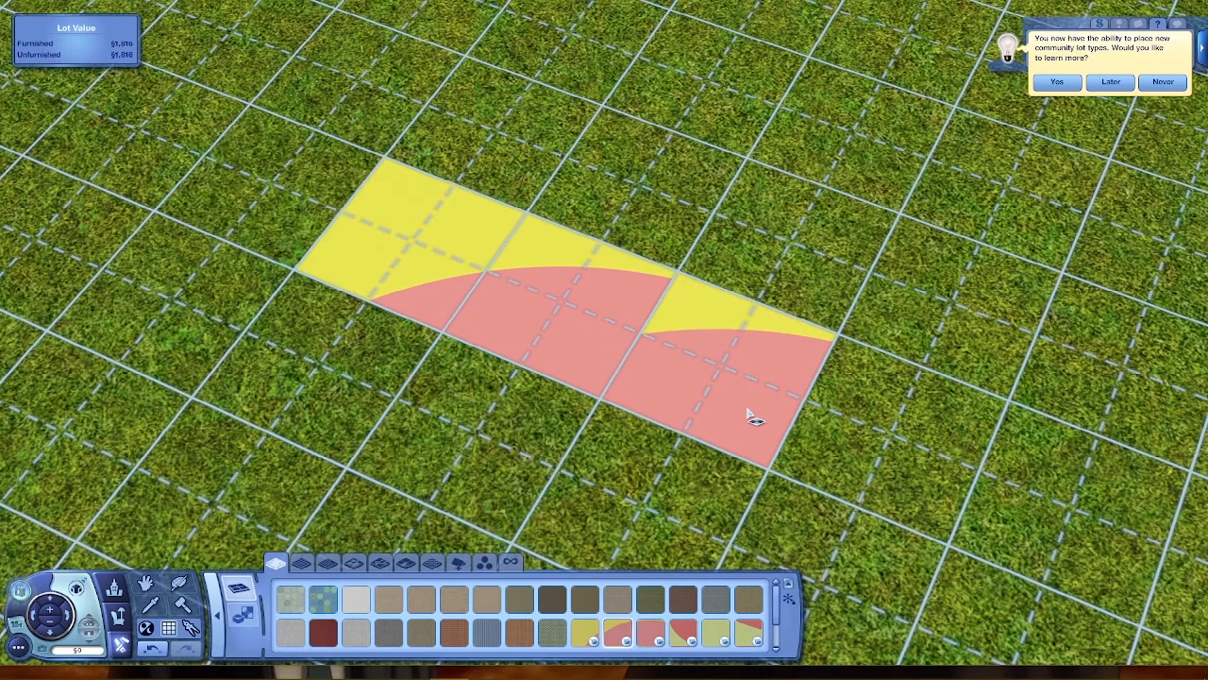
pyautogui.click(891, 462)
pyautogui.moveTo(553, 461); pyautogui.dragTo(646, 253, button='right')
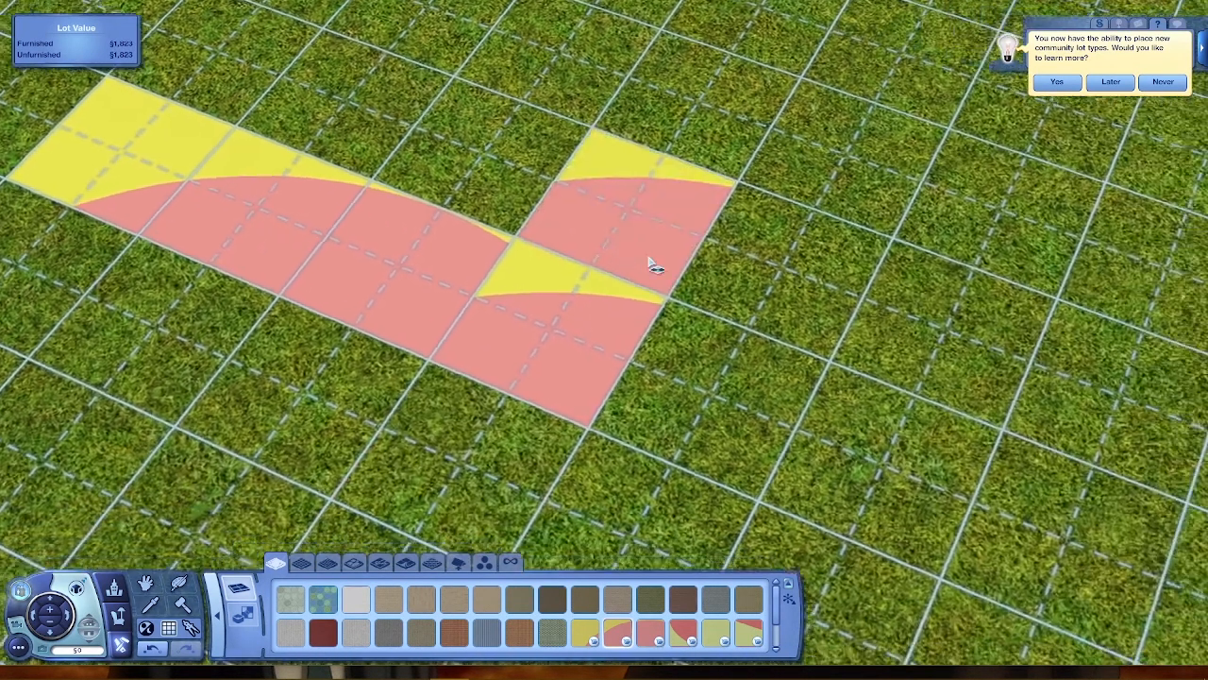
pyautogui.moveTo(645, 253); pyautogui.dragTo(646, 252, button='middle')
# Fill the floor on both sides of the curved slice row with round-stone tiles.
pyautogui.scroll(2, 645, 252)
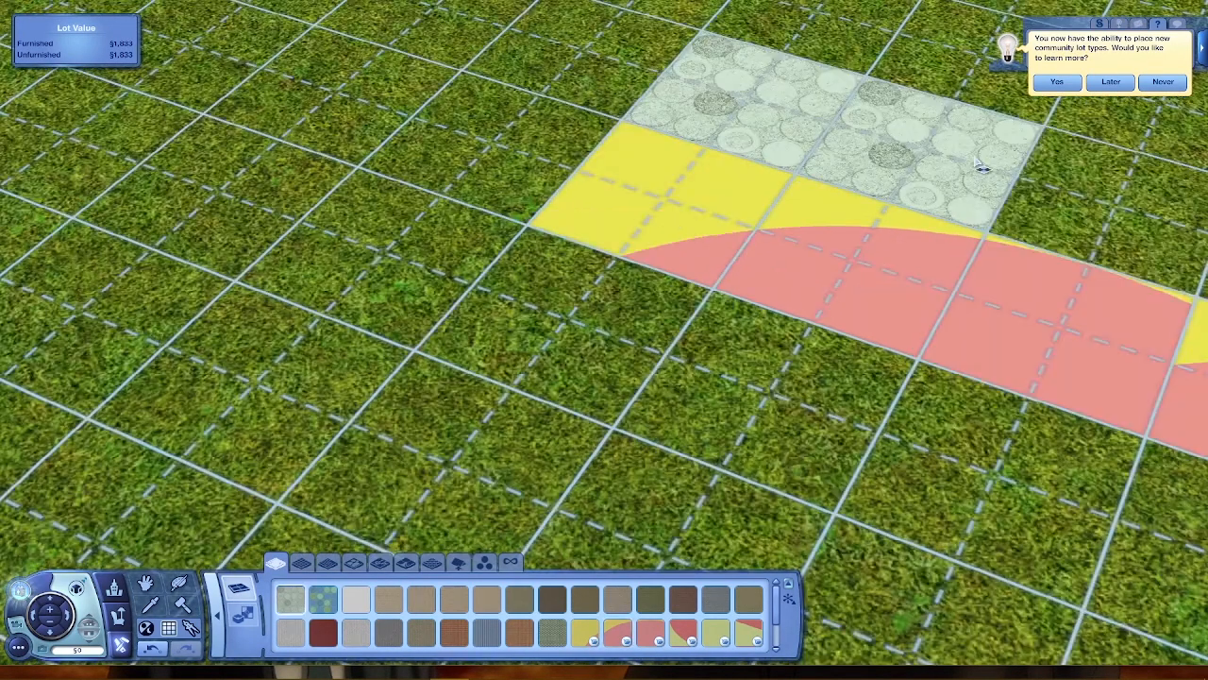
pyautogui.click(982, 169)
pyautogui.click(1084, 205)
pyautogui.moveTo(757, 412); pyautogui.dragTo(771, 415, button='right')
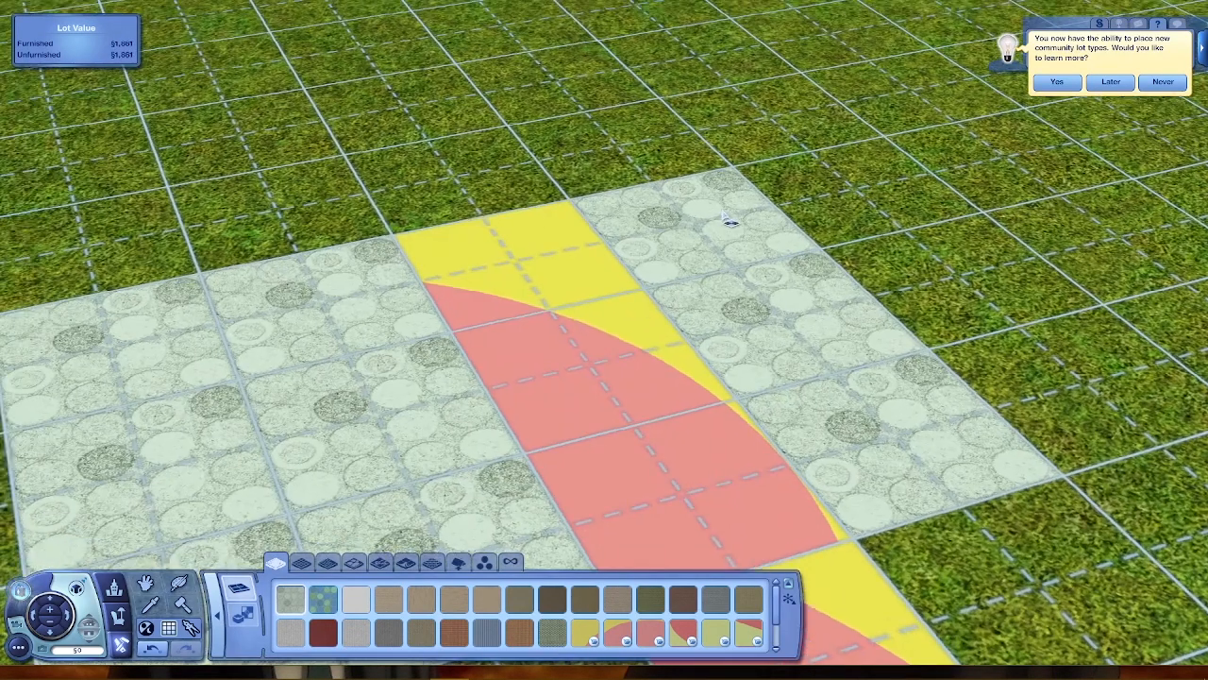
pyautogui.moveTo(840, 205); pyautogui.dragTo(1171, 314)
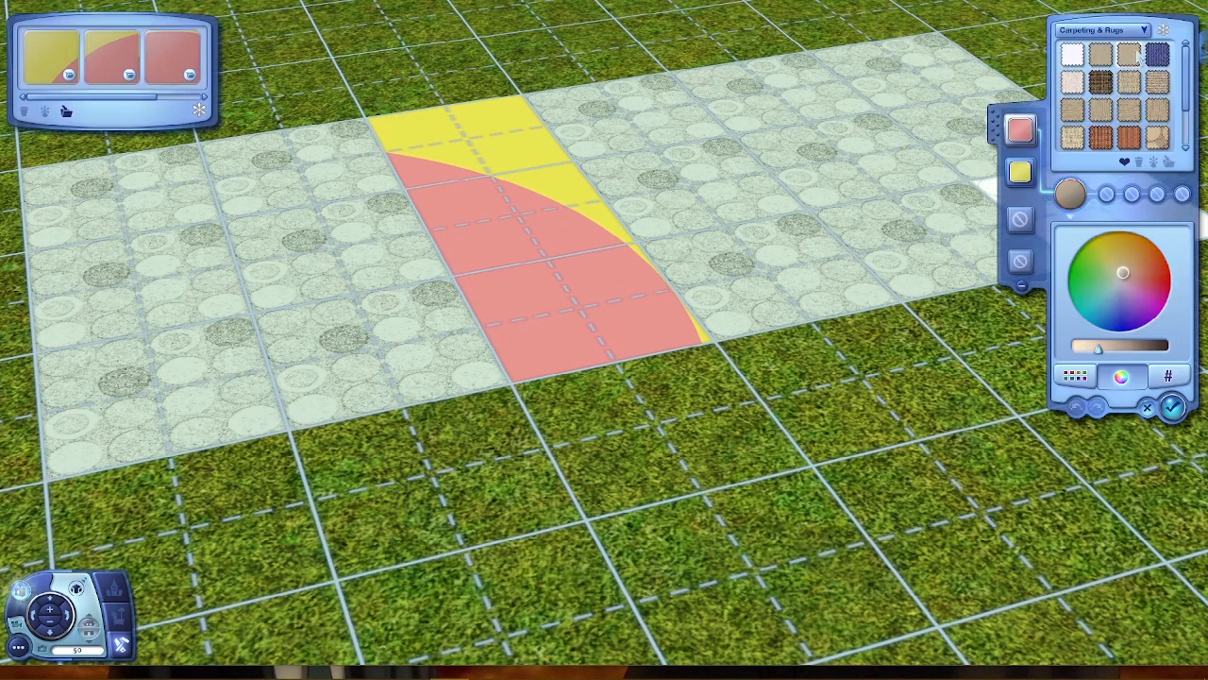
# Apply the tan Carpeting & Rugs pattern to the pink area of the third slice tile and add it to the favorites.
pyautogui.scroll(2, 726, 265)
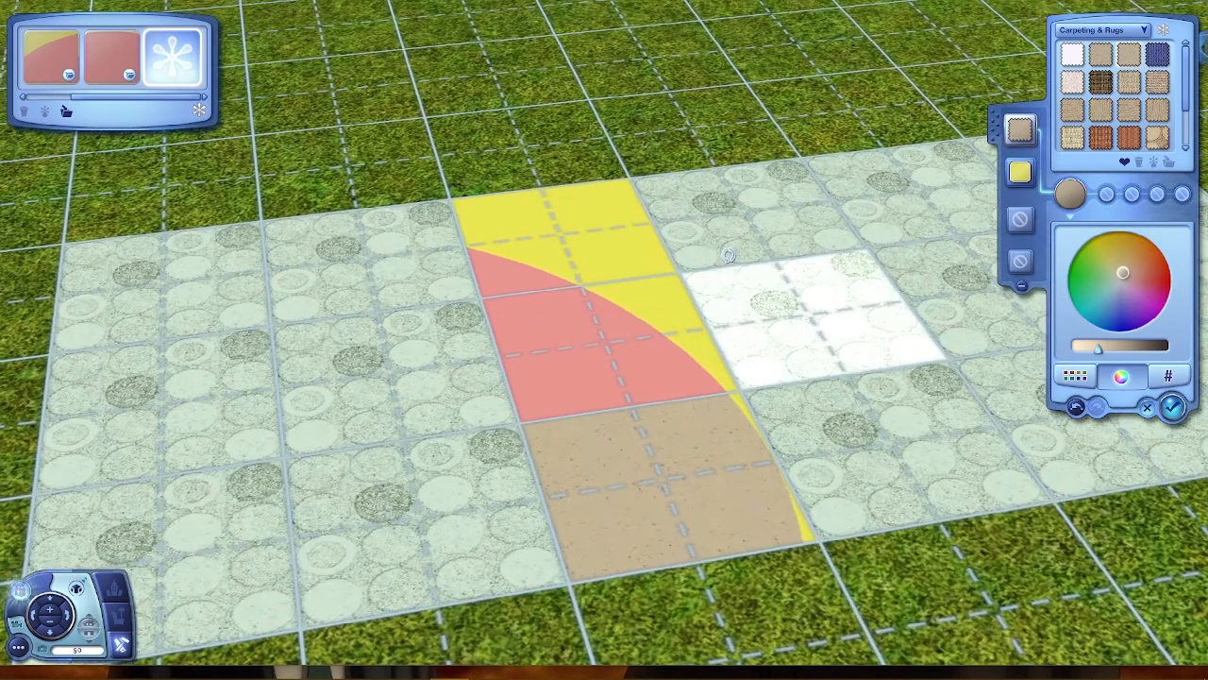
pyautogui.moveTo(729, 255); pyautogui.dragTo(755, 253, button='middle')
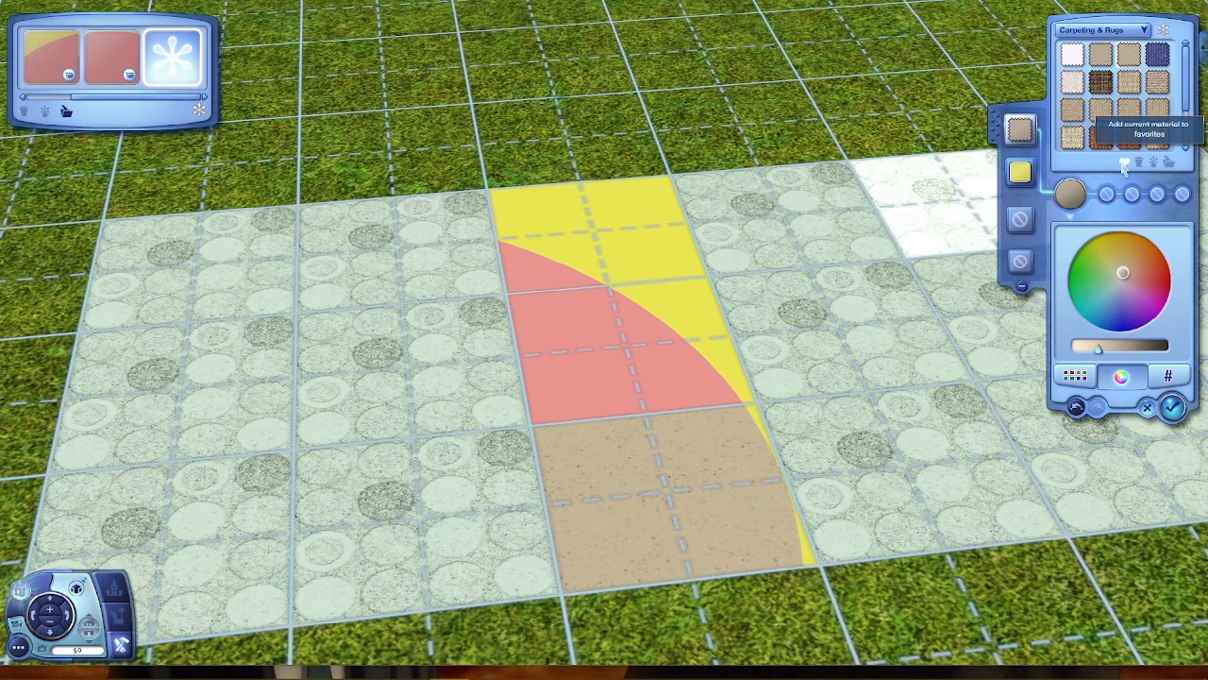
pyautogui.click(1124, 164)
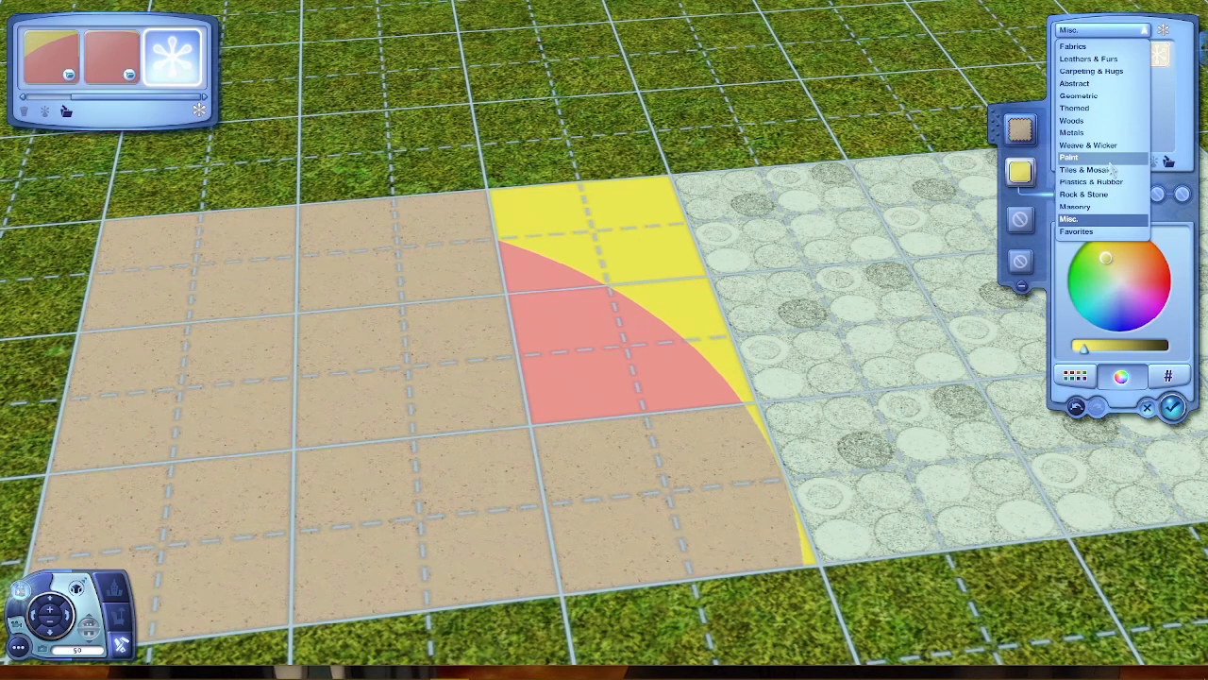
# Apply a blue Metals pattern to the yellow areas of the slice tiles and to the stone tiles outside the curve.
pyautogui.click(1105, 132)
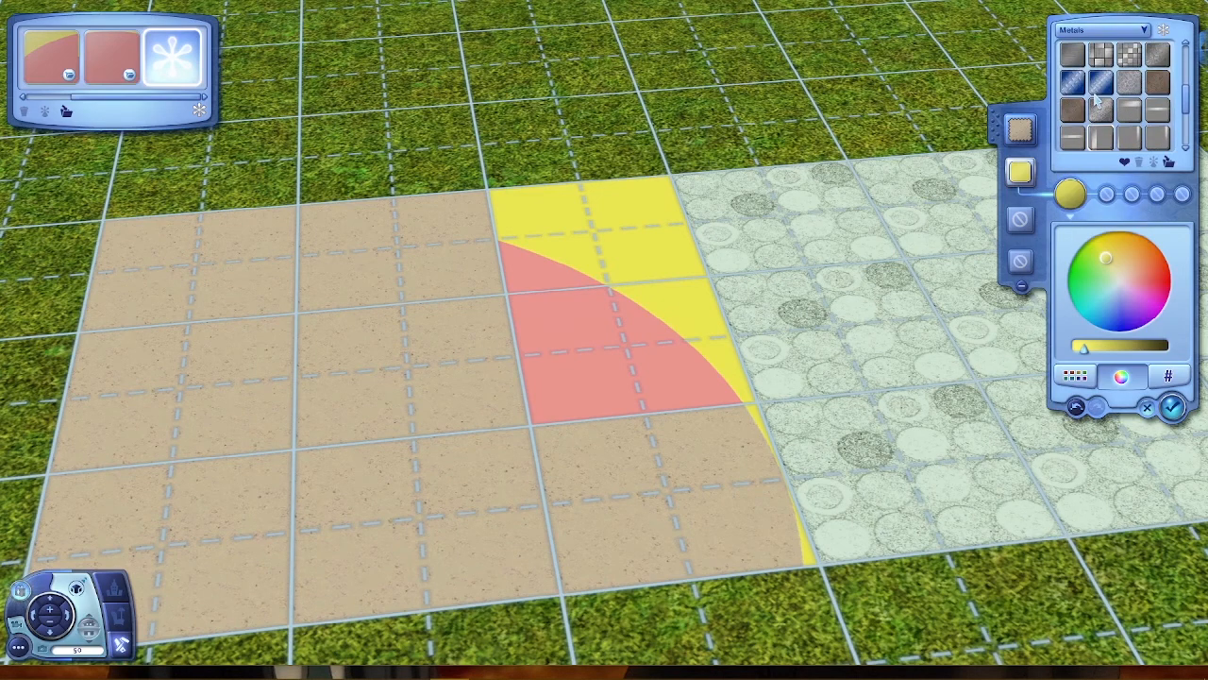
pyautogui.click(1097, 91)
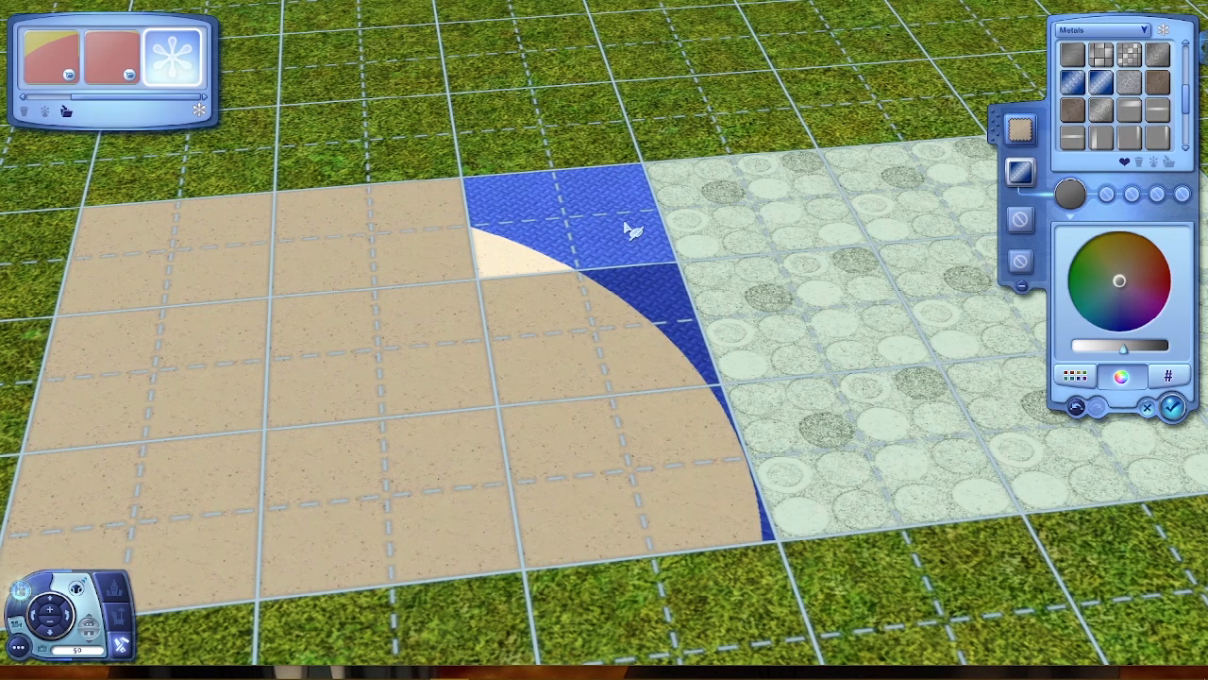
pyautogui.click(633, 231)
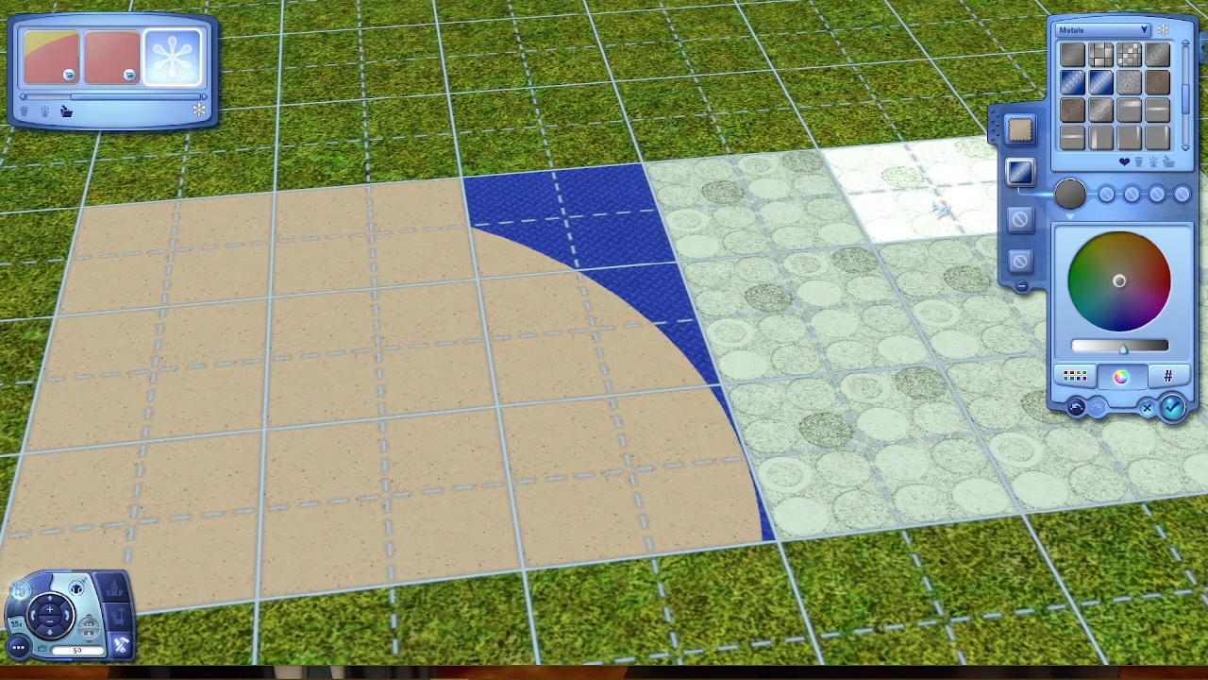
pyautogui.click(940, 209)
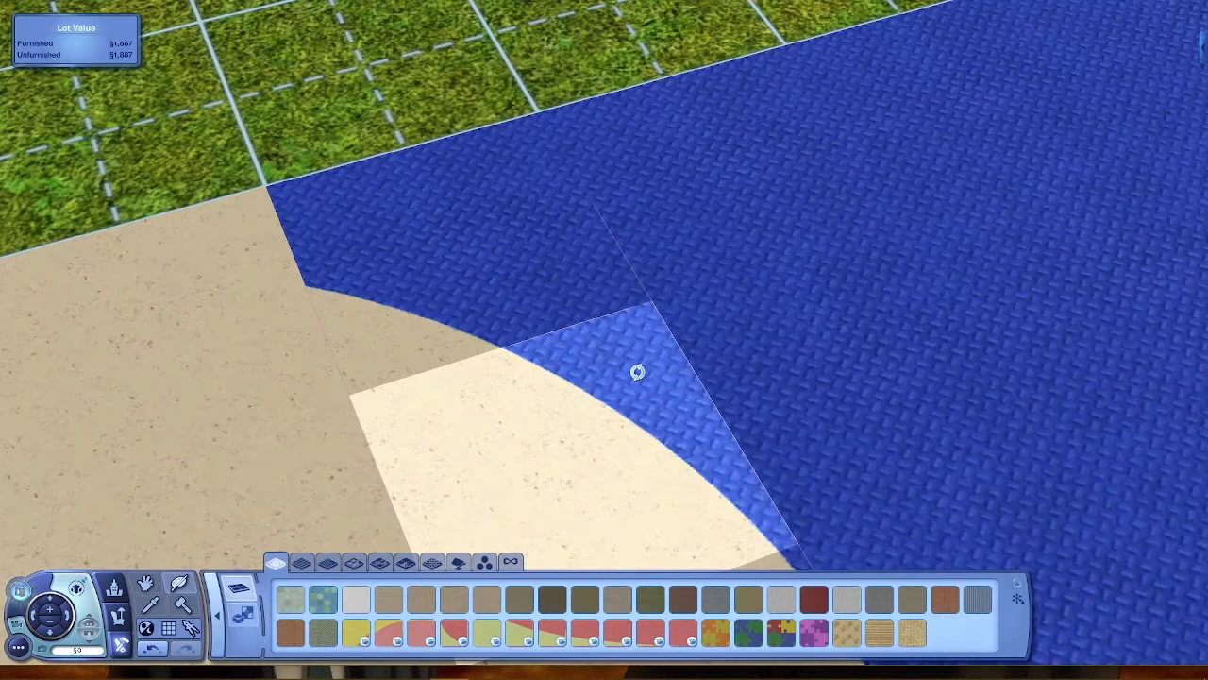
pyautogui.scroll(2, 637, 372)
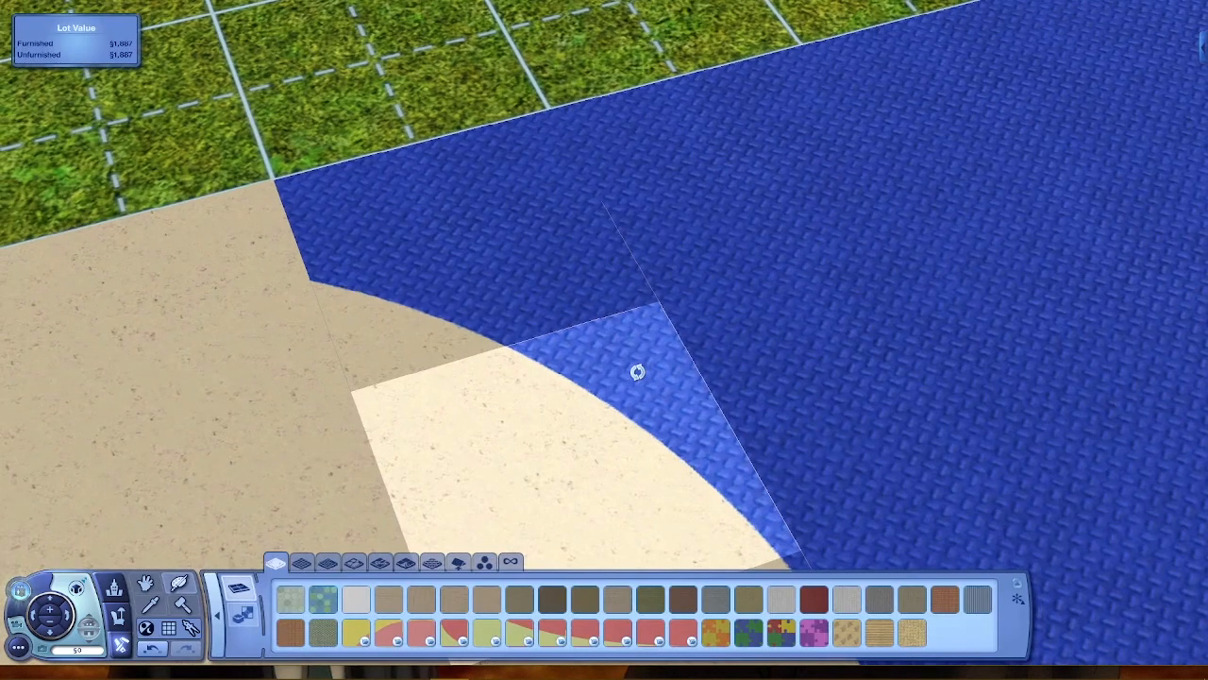